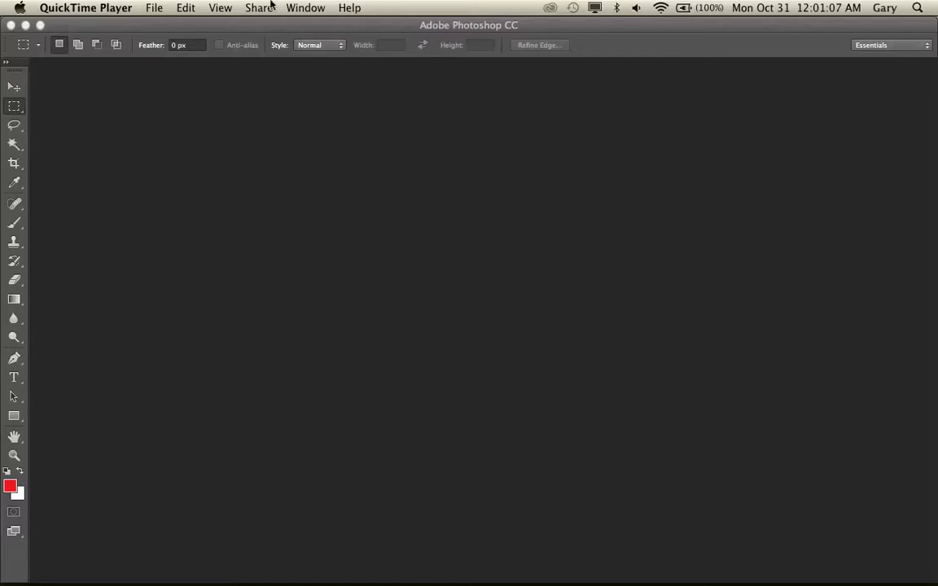
Step: Switch to Photoshop and create a new RGB document 200 × 200 pixels at 72 pixels/inch with a white background
left_click(155, 10)
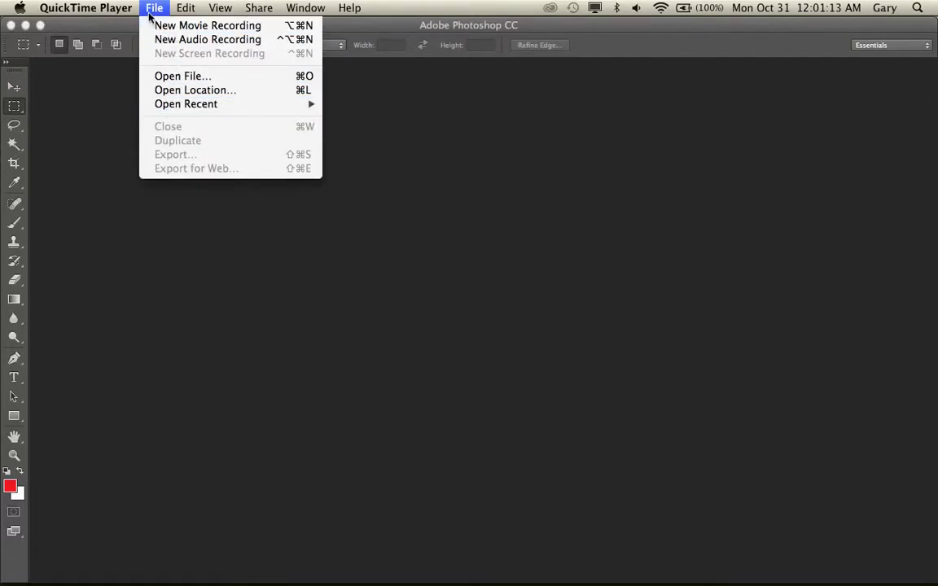
left_click(119, 153)
left_click(118, 8)
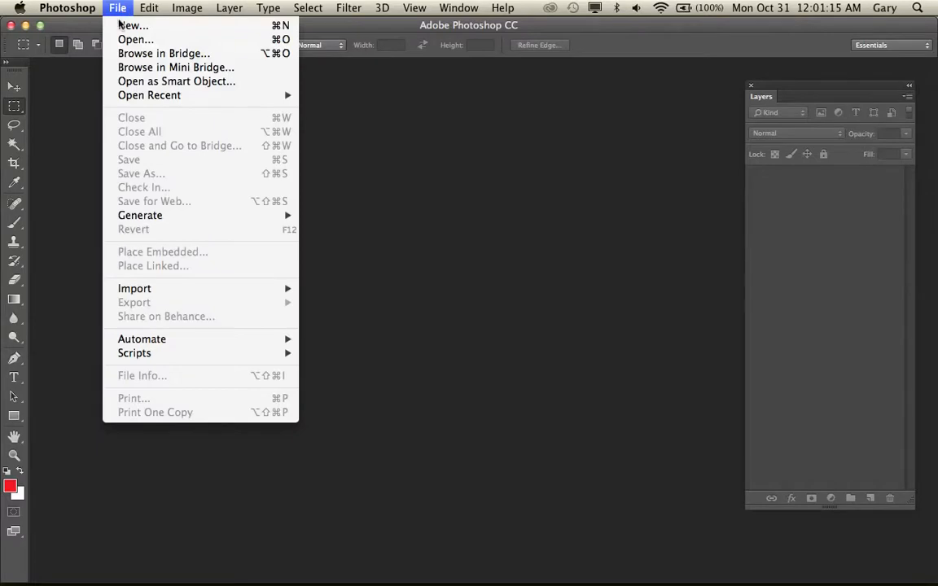
left_click(300, 163)
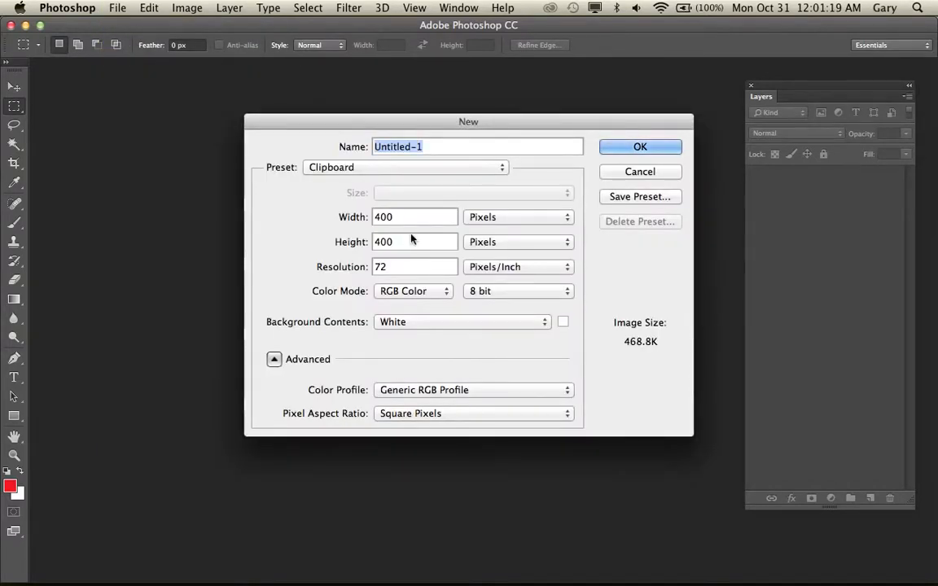
left_click_drag(431, 216, 367, 217)
type("200")
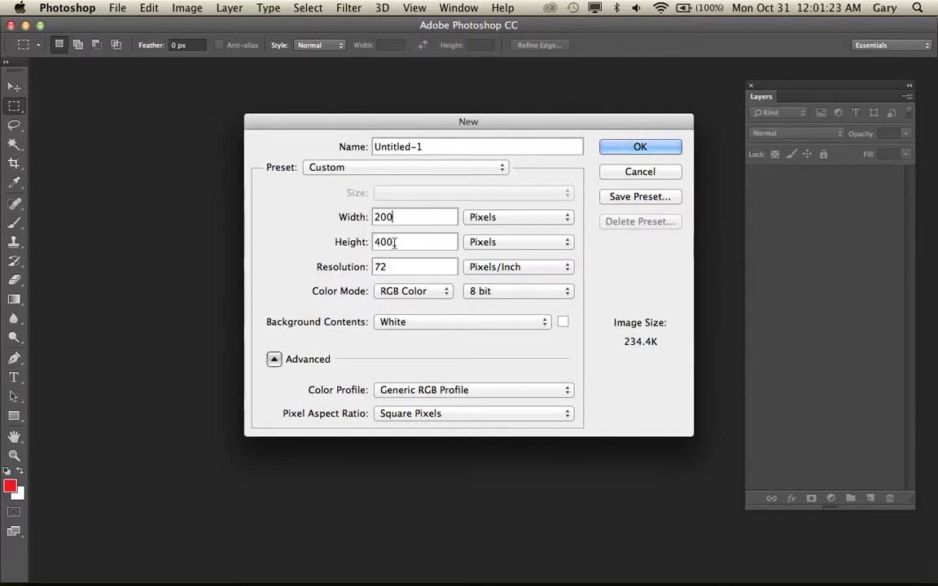
left_click_drag(396, 242, 346, 234)
type("200")
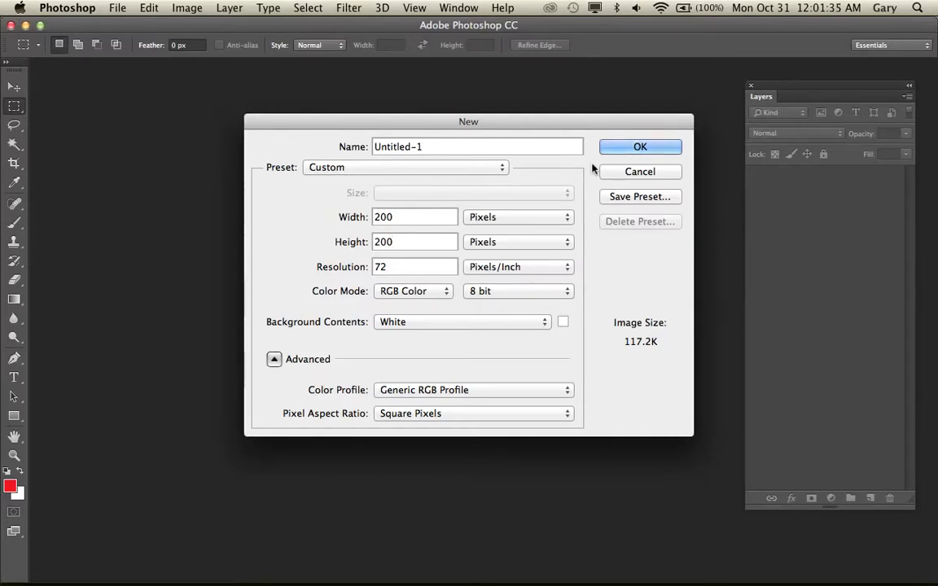
left_click(616, 152)
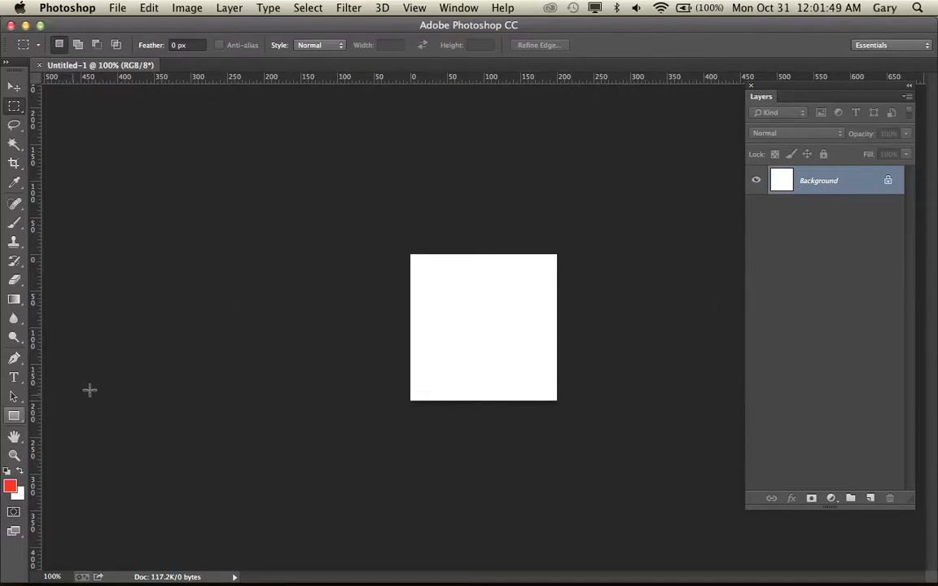
Step: Draw a red heart custom shape about 75 × 65 px in the upper-left area of the canvas
left_click(14, 416)
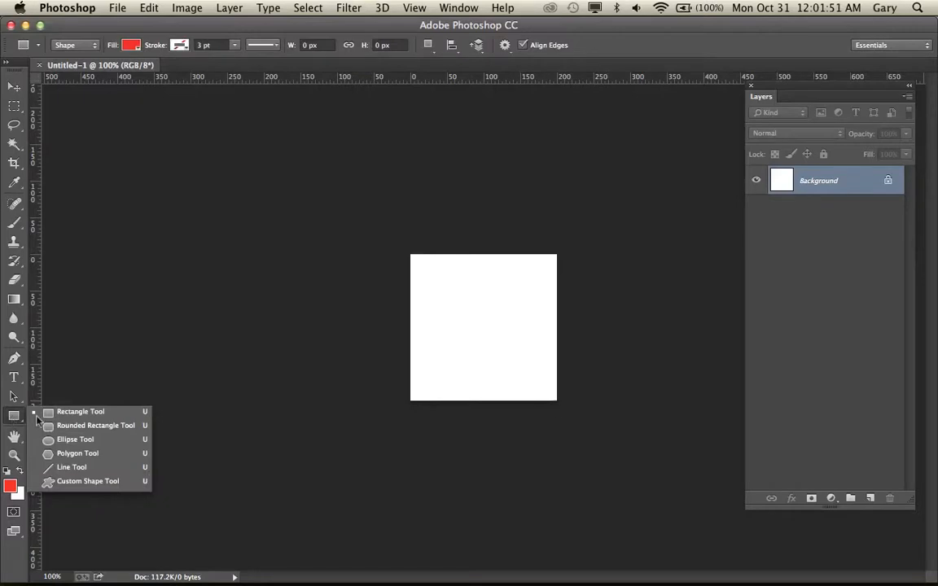
left_click(65, 482)
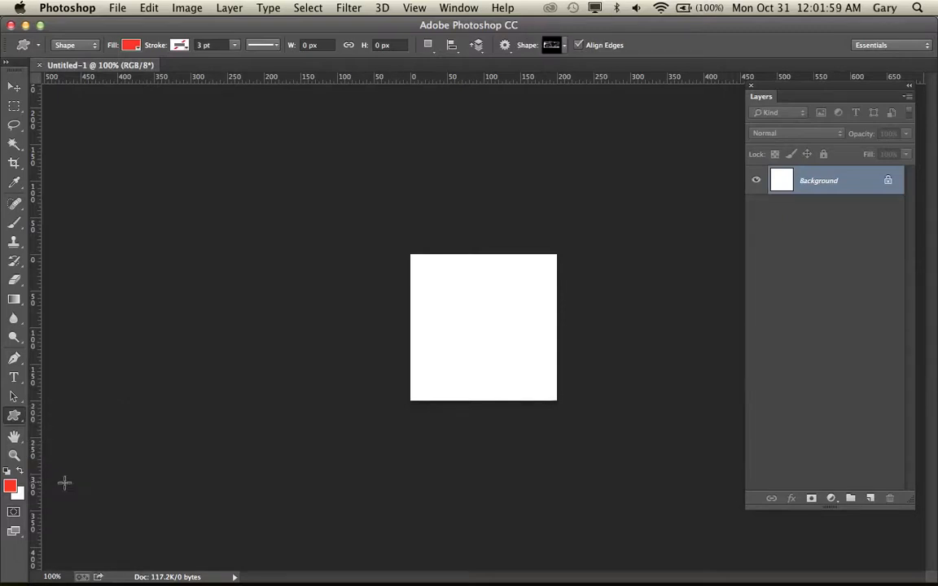
left_click(566, 45)
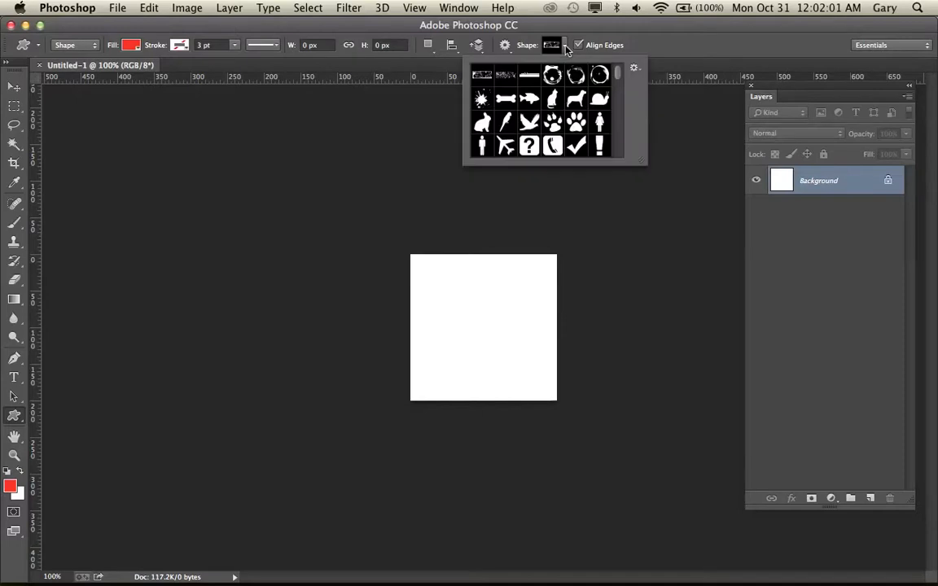
left_click_drag(615, 76, 614, 141)
left_click(531, 138)
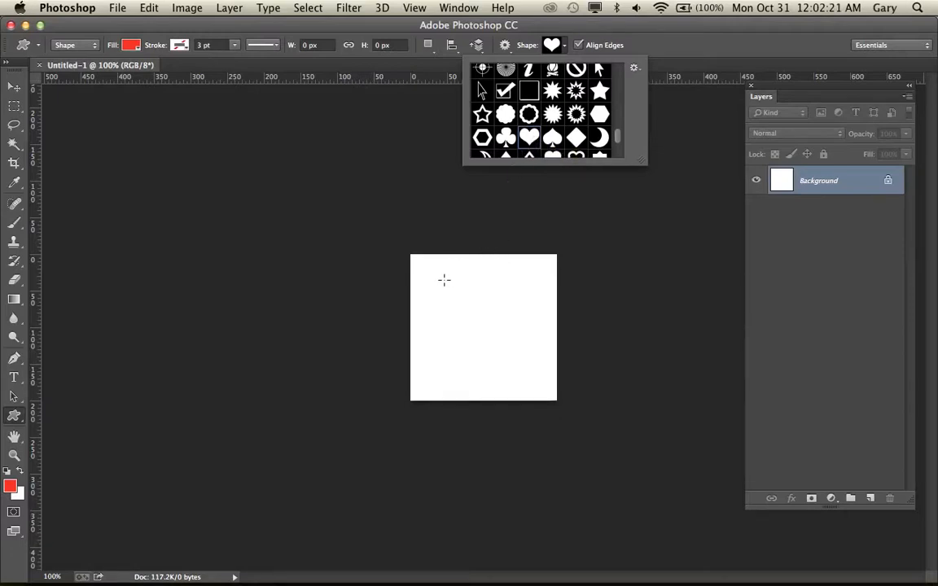
left_click_drag(436, 278, 489, 351)
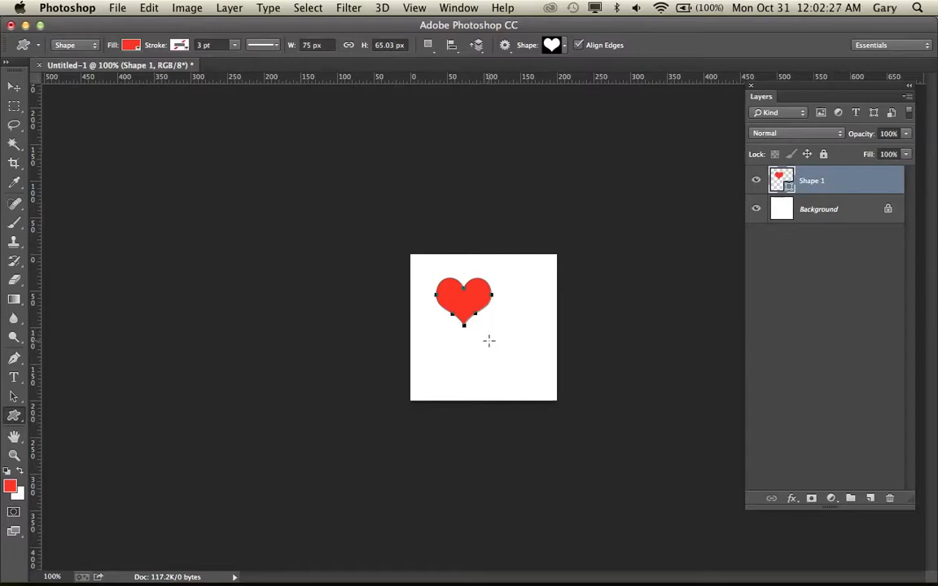
Step: Add a second large heart at the canvas's lower right and scatter four small hearts in the empty areas around them
left_click_drag(489, 332, 551, 406)
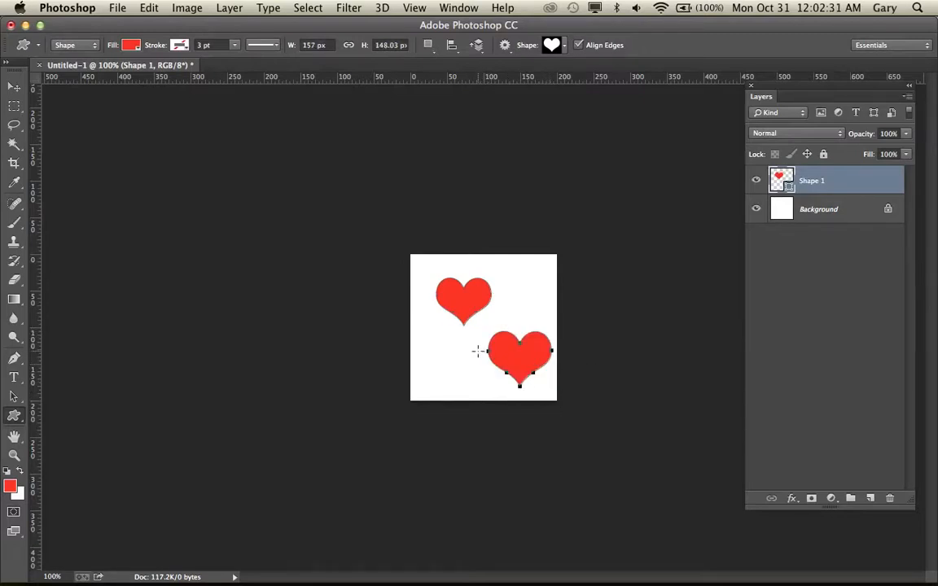
left_click_drag(431, 342, 459, 366)
left_click_drag(511, 280, 533, 299)
left_click_drag(423, 263, 440, 277)
left_click_drag(464, 370, 485, 391)
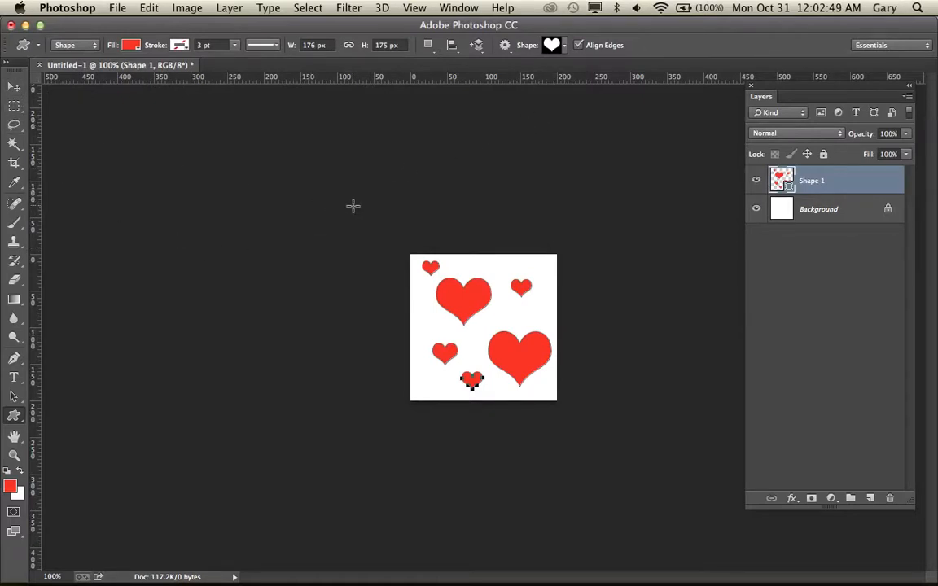
left_click(16, 107)
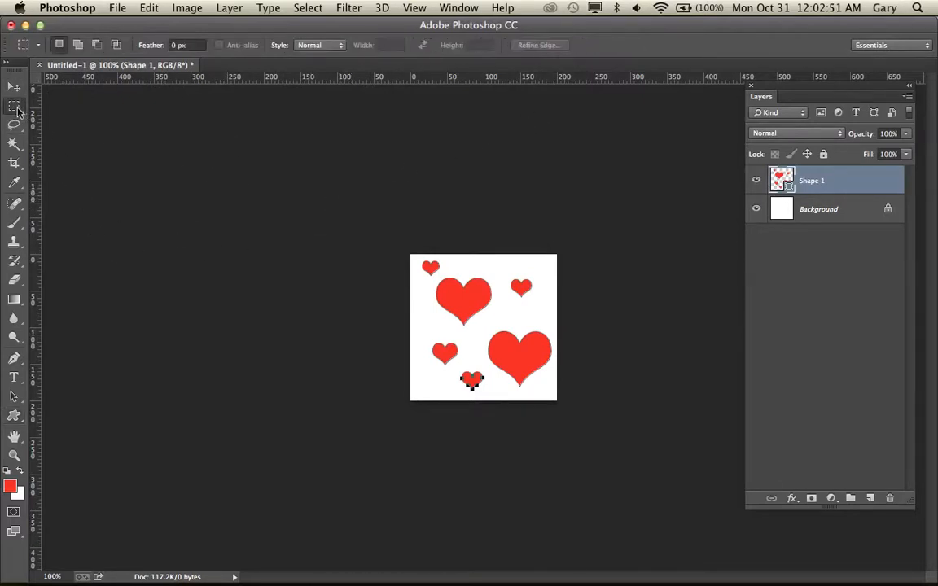
right_click(822, 188)
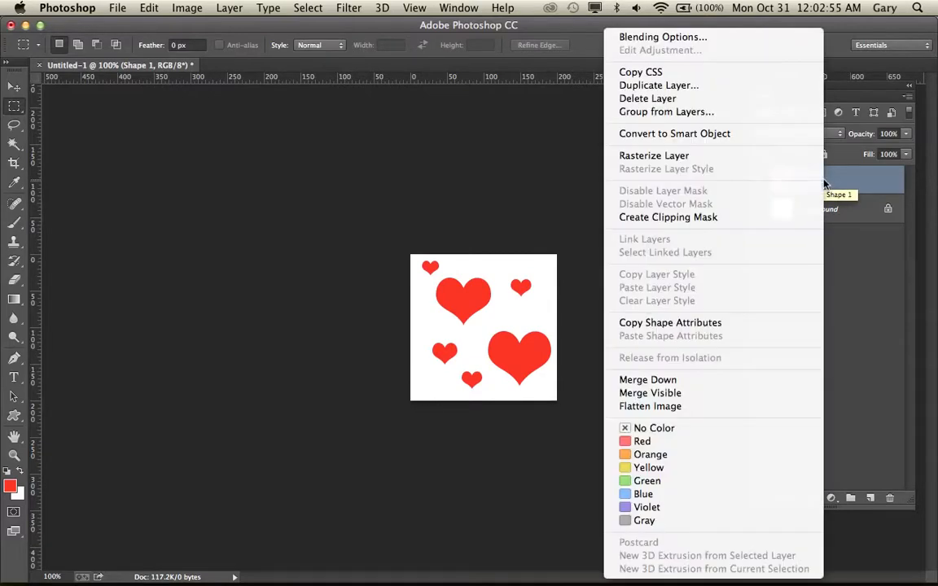
left_click(854, 267)
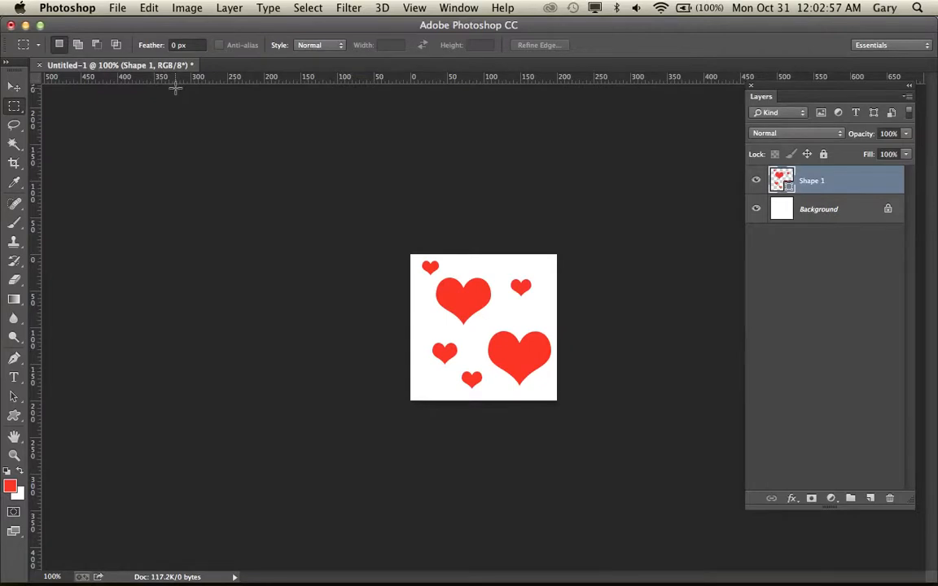
Step: Save the heart tile for web as a JPEG, replacing bg.jpg in the tile folder on the Desktop
left_click(118, 8)
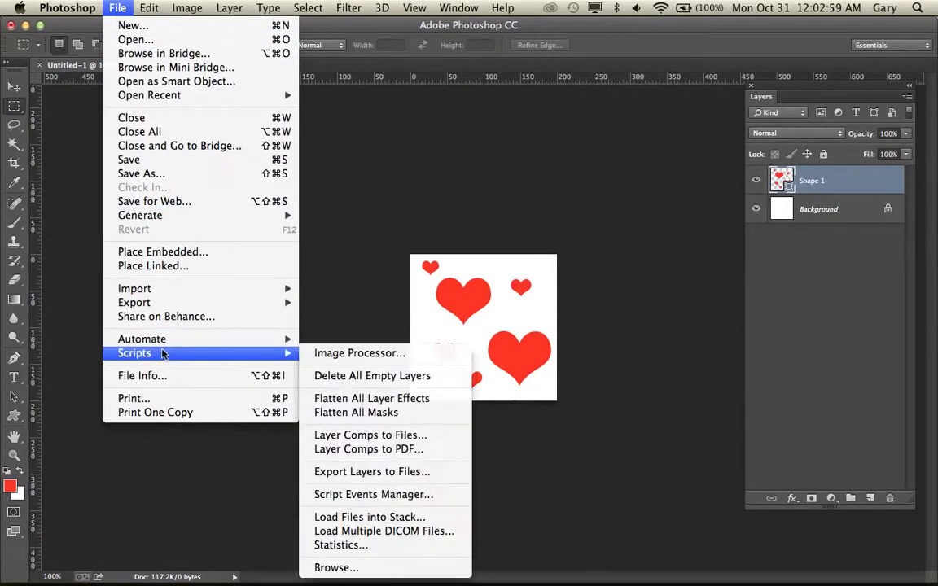
left_click(138, 201)
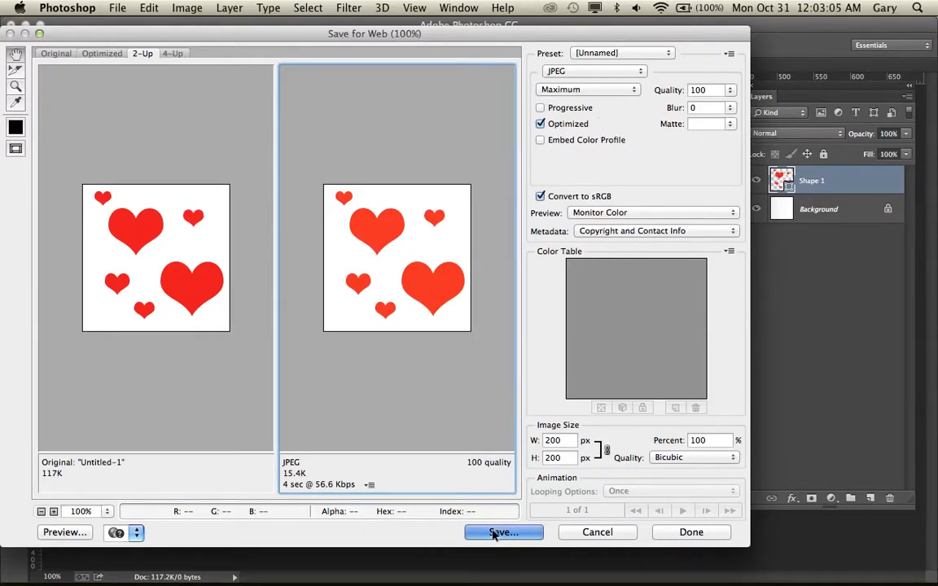
key("Return")
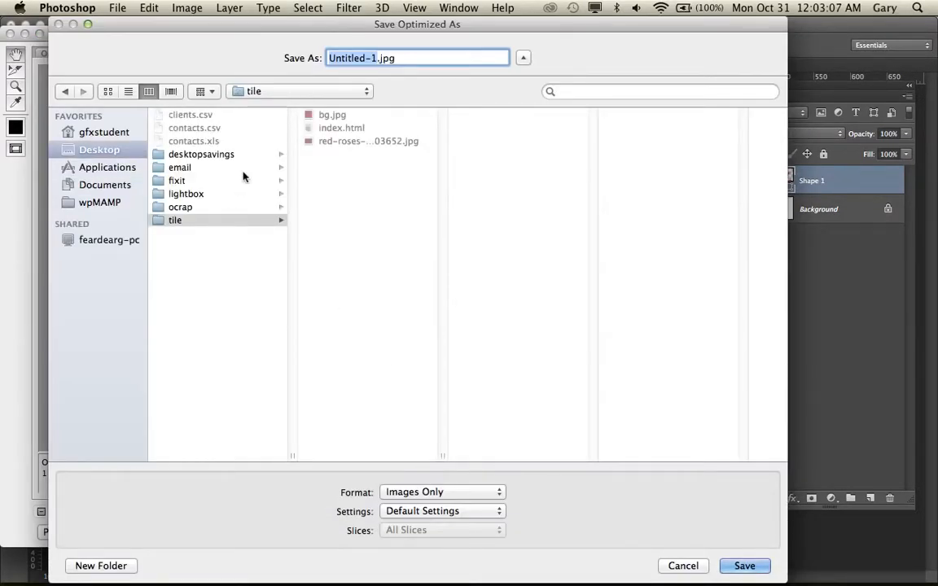
left_click(176, 220)
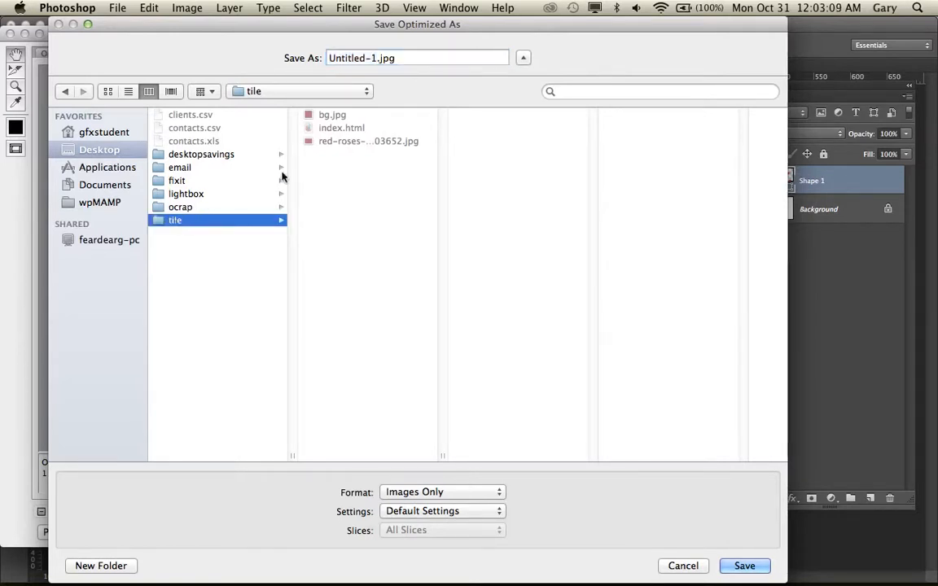
left_click(325, 120)
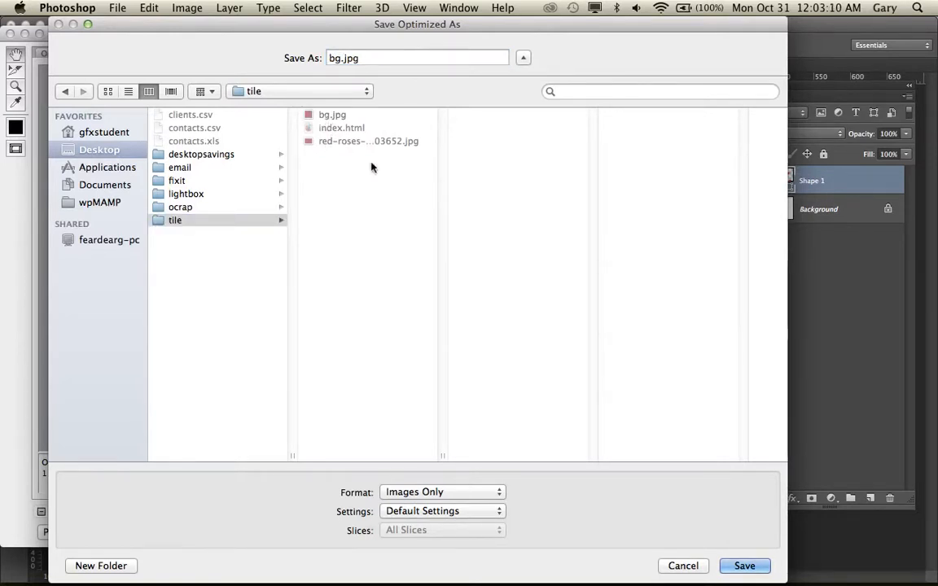
left_click(744, 566)
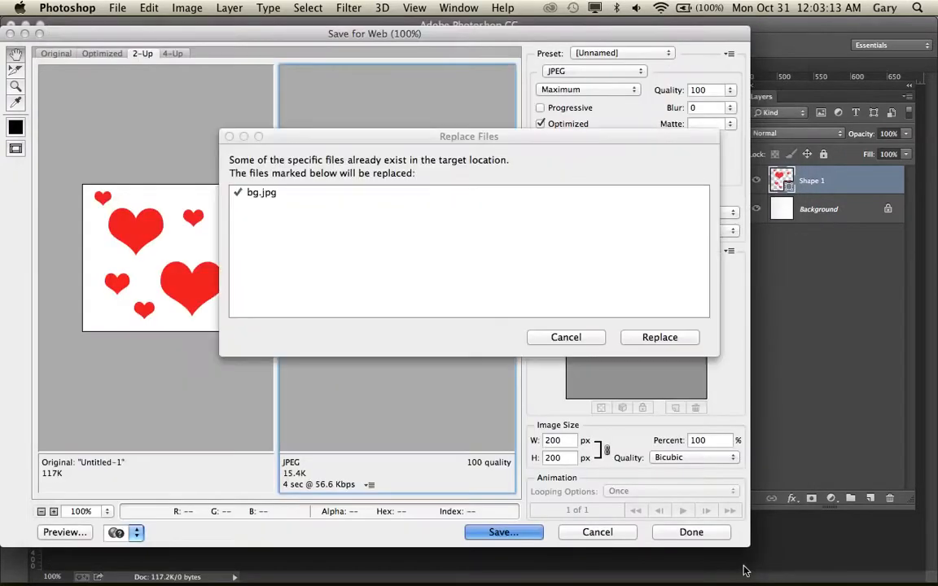
left_click(666, 339)
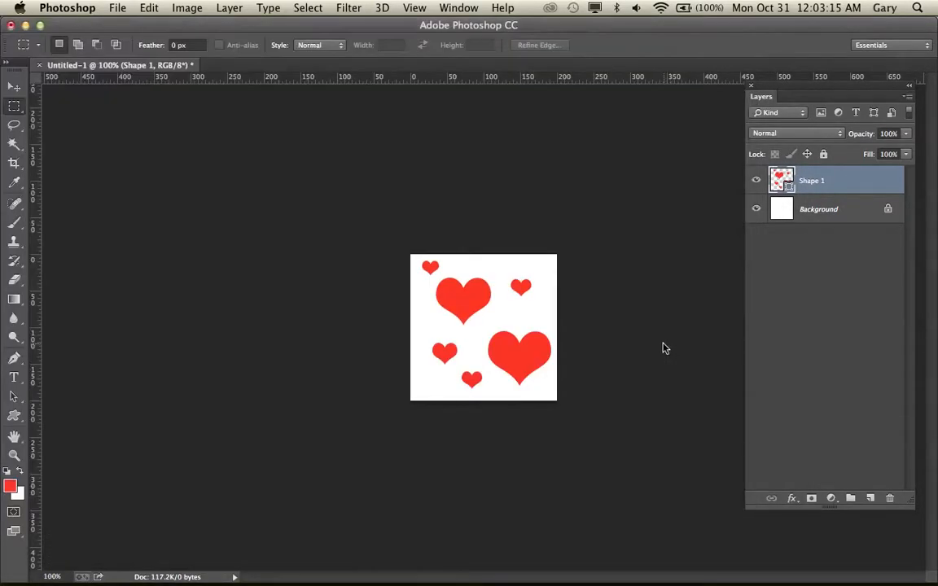
Step: Switch to Firefox and reload the local index.html page to check the tiled background
key("super+Tab")
key("super+Tab")
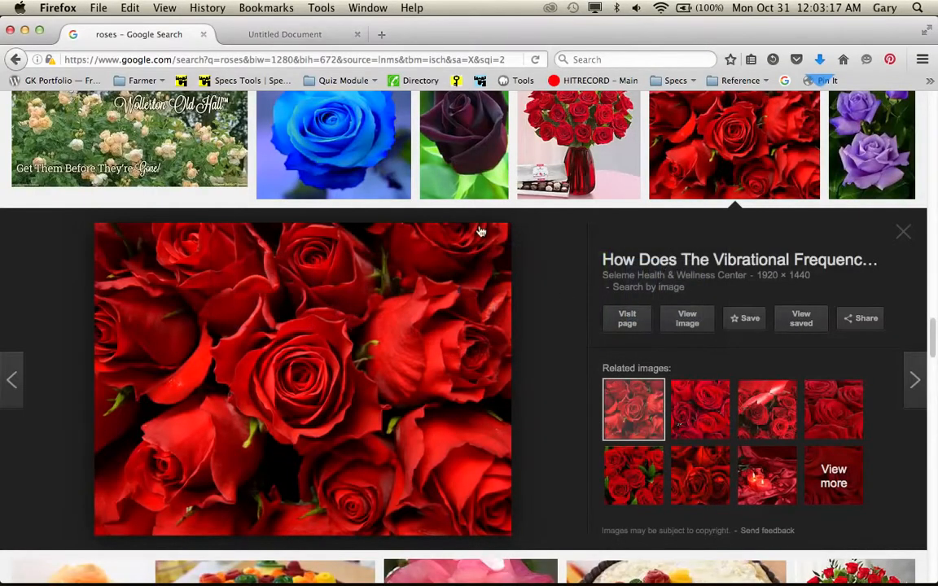
left_click(285, 36)
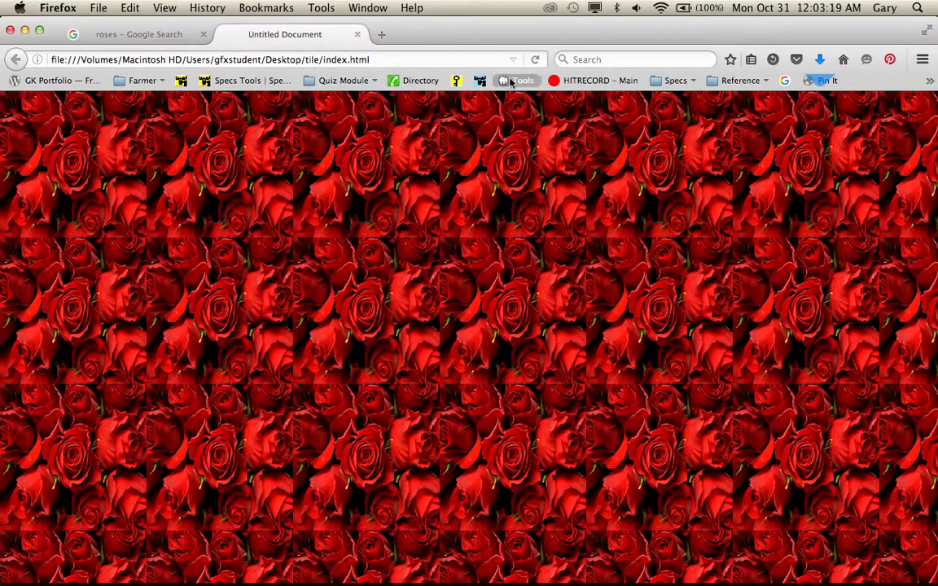
left_click(535, 60)
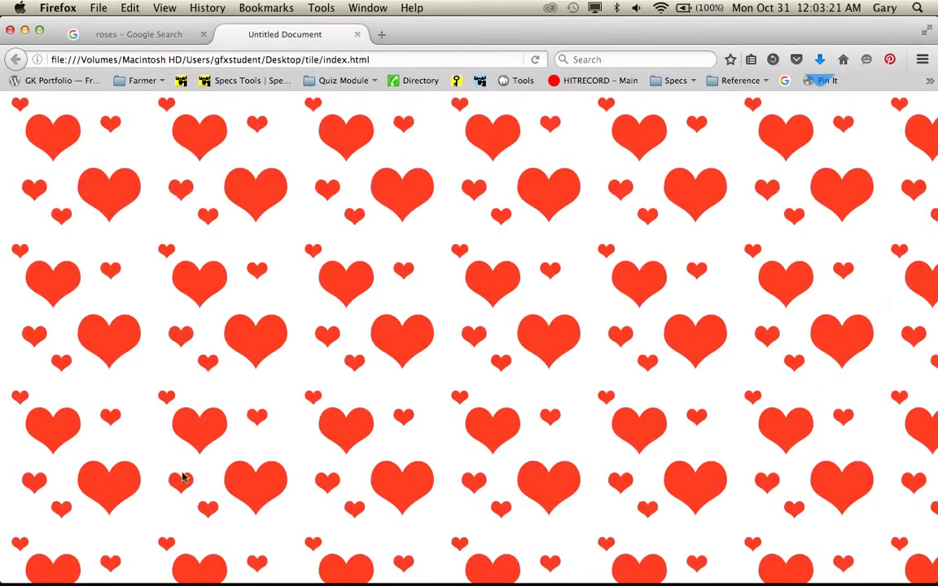
Step: View the page's background image on its own, and return to the tiled page
key("super+Tab")
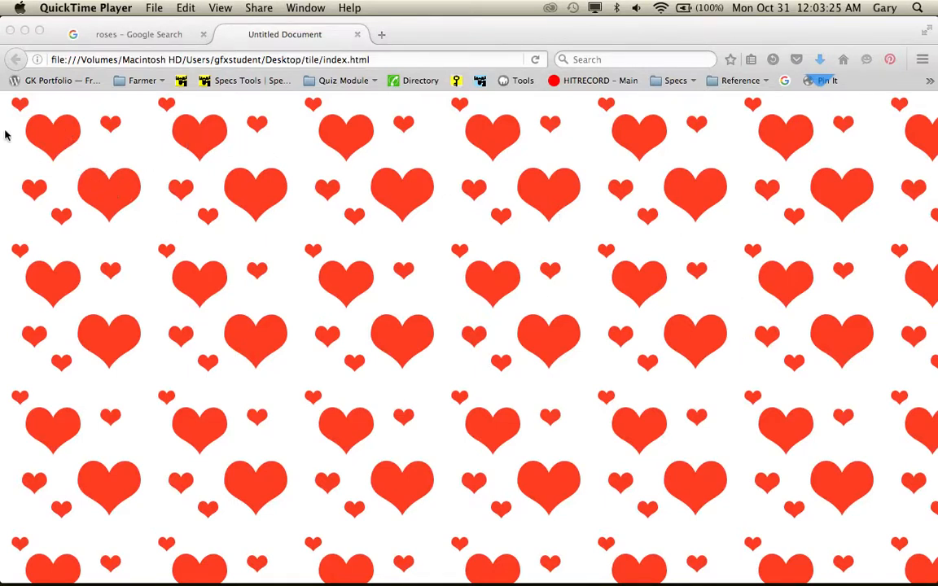
right_click(74, 166)
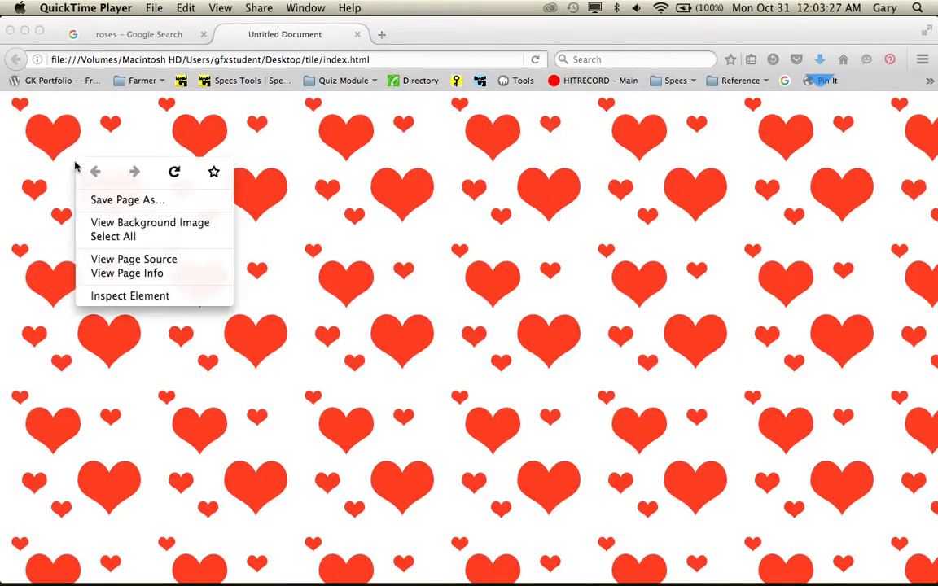
left_click(111, 220)
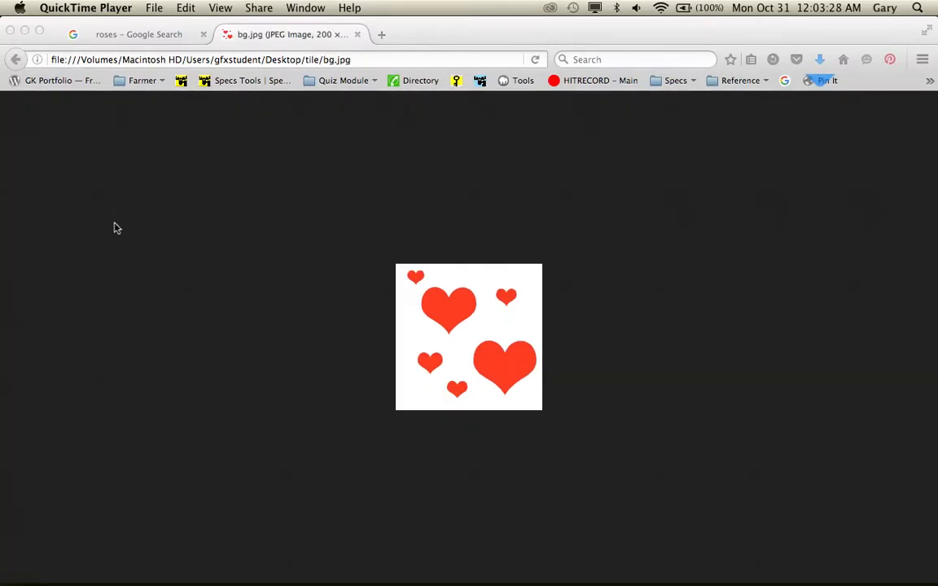
left_click(16, 59)
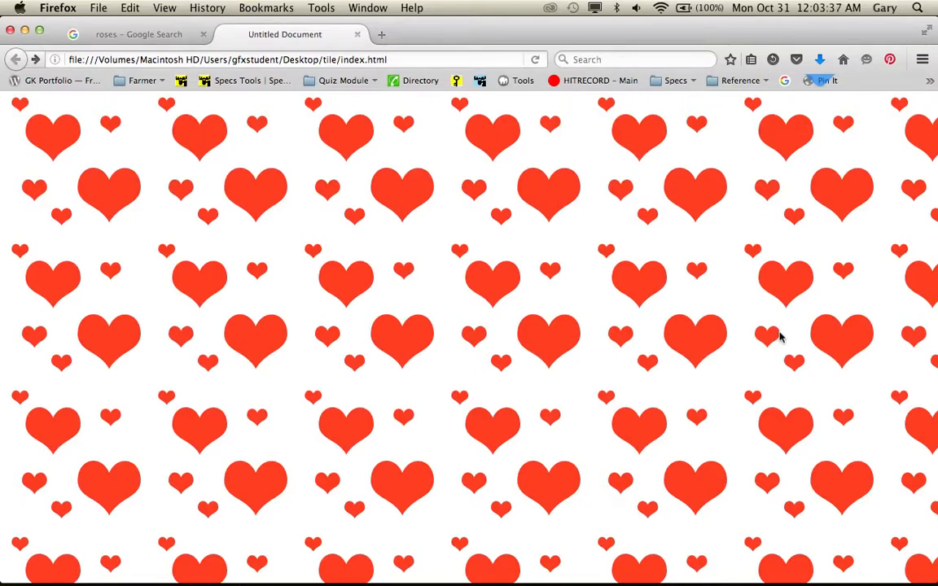
Step: Switch back to Photoshop and rasterize the Shape 1 layer containing the hearts
key("super+Tab")
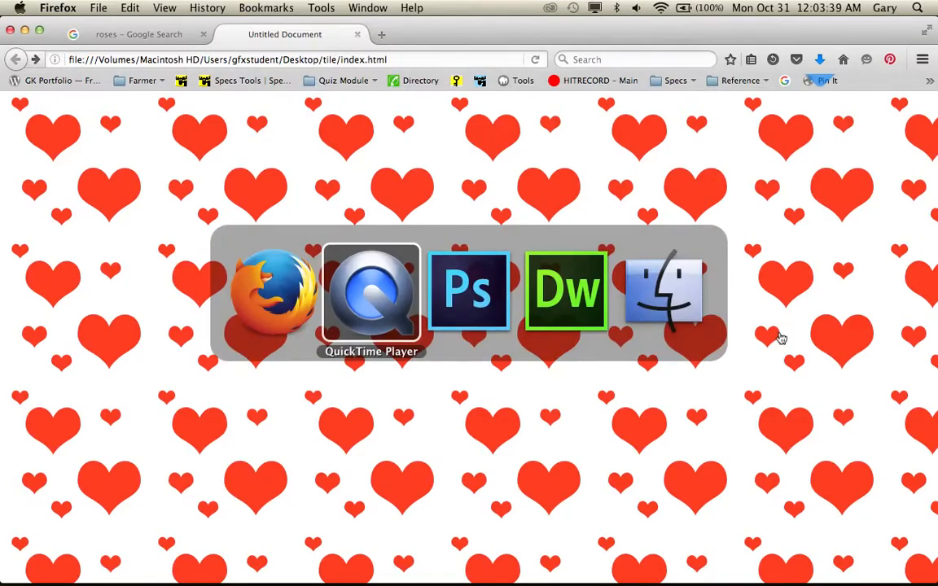
key("super+Tab")
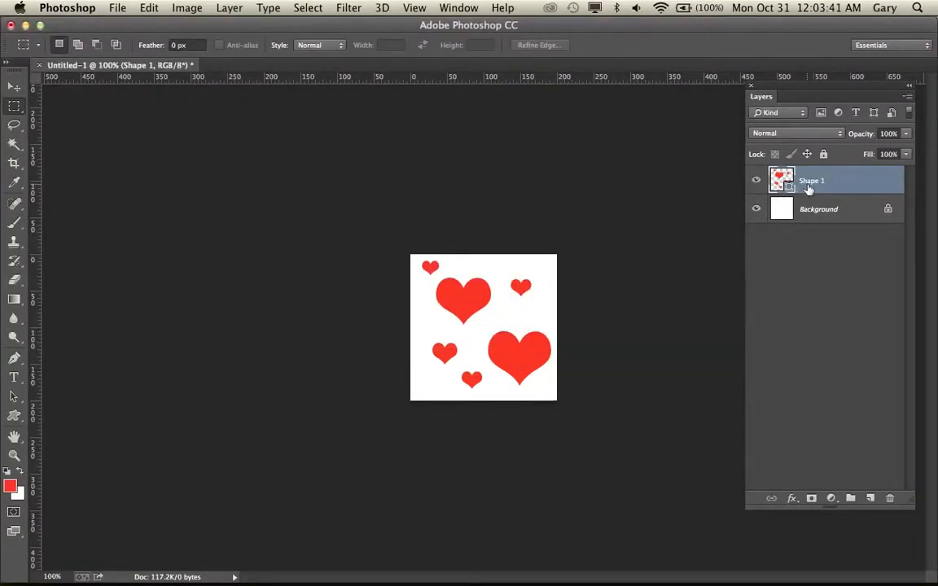
right_click(810, 183)
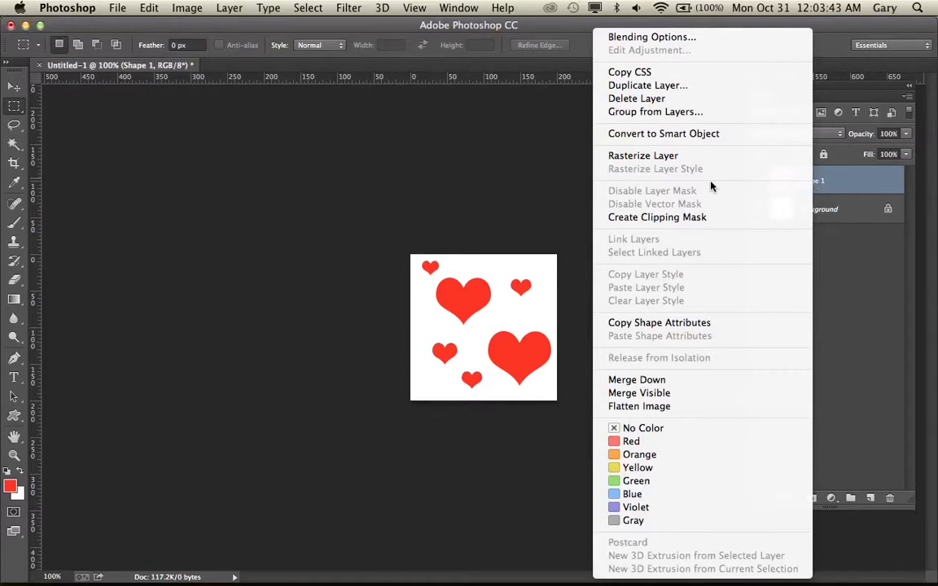
left_click(663, 156)
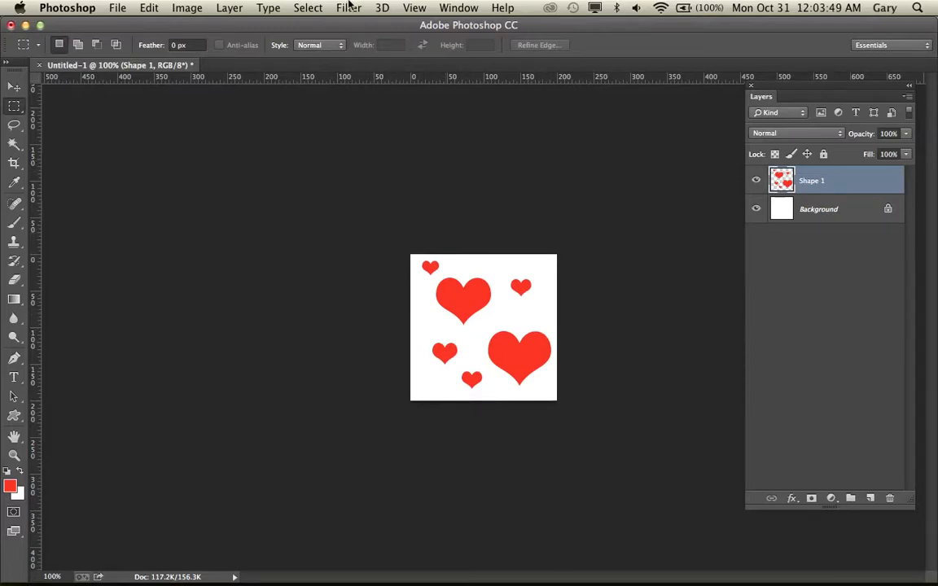
Step: Apply the Offset filter to the Shape 1 layer with 100 pixels horizontal, 100 pixels vertical, and Wrap Around for undefined areas
left_click(348, 9)
mouse_move(366, 298)
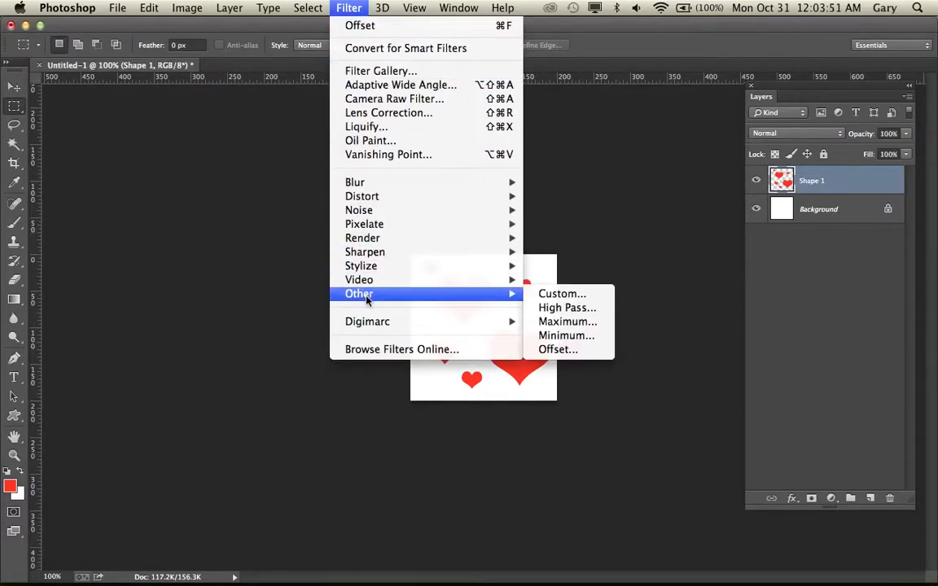
left_click(556, 350)
left_click(142, 242)
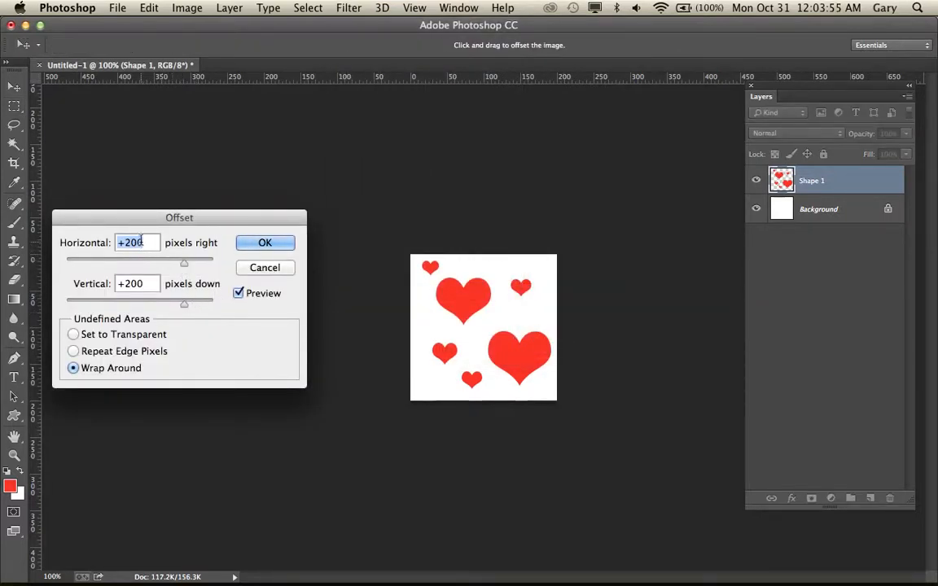
left_click_drag(145, 242, 116, 241)
type("100")
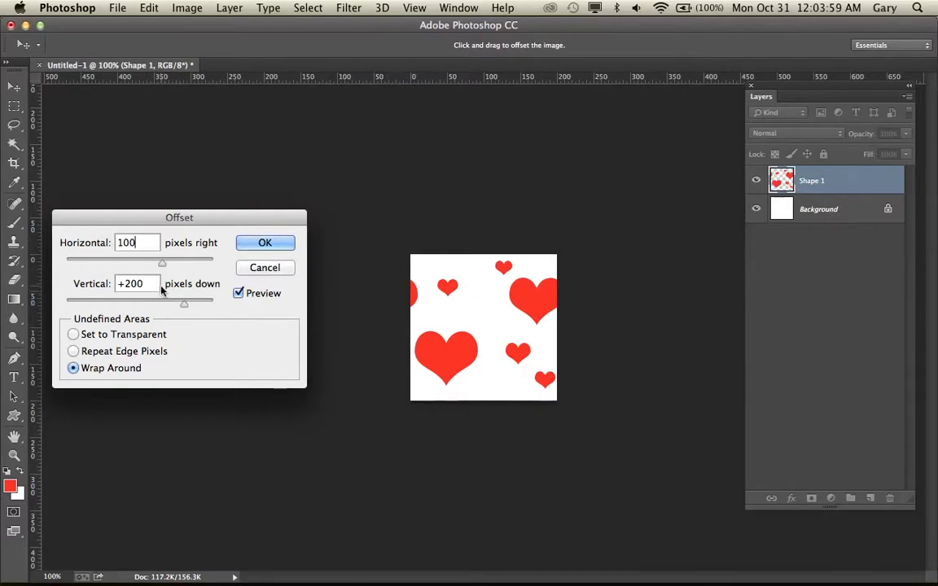
left_click_drag(150, 283, 109, 283)
type("1")
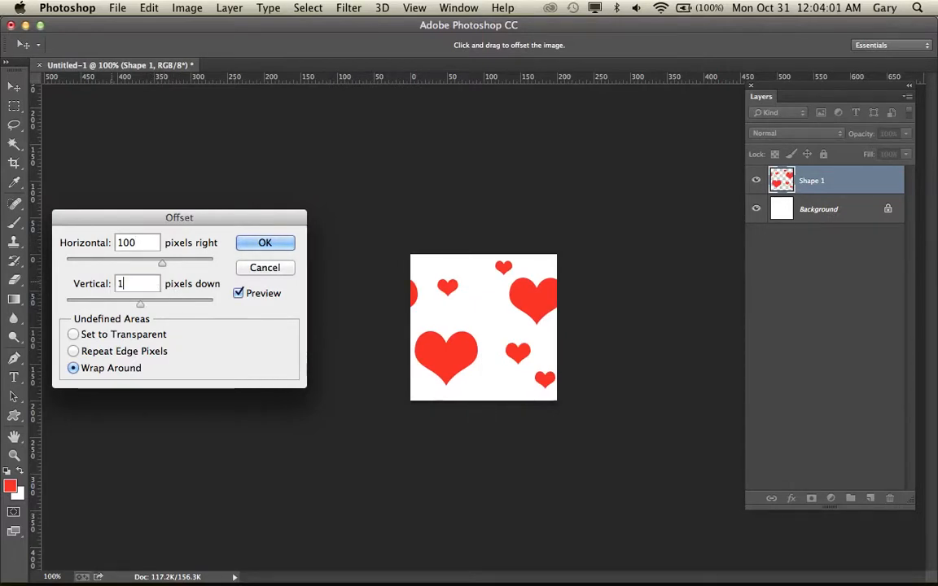
type("00")
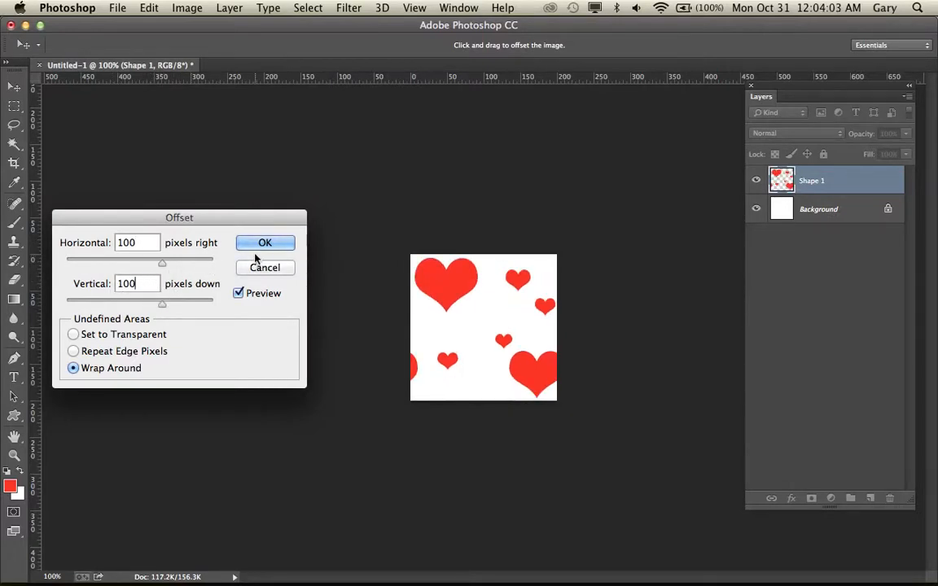
left_click(262, 244)
key("m")
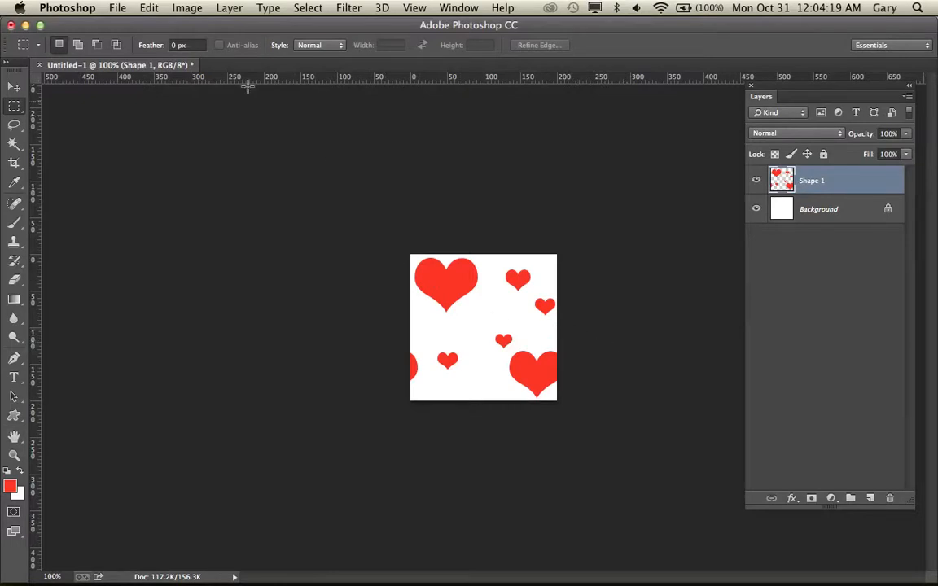
Step: Save the offset heart tile for web as a maximum-quality JPEG, replacing bg.jpg in the tile folder
left_click(118, 8)
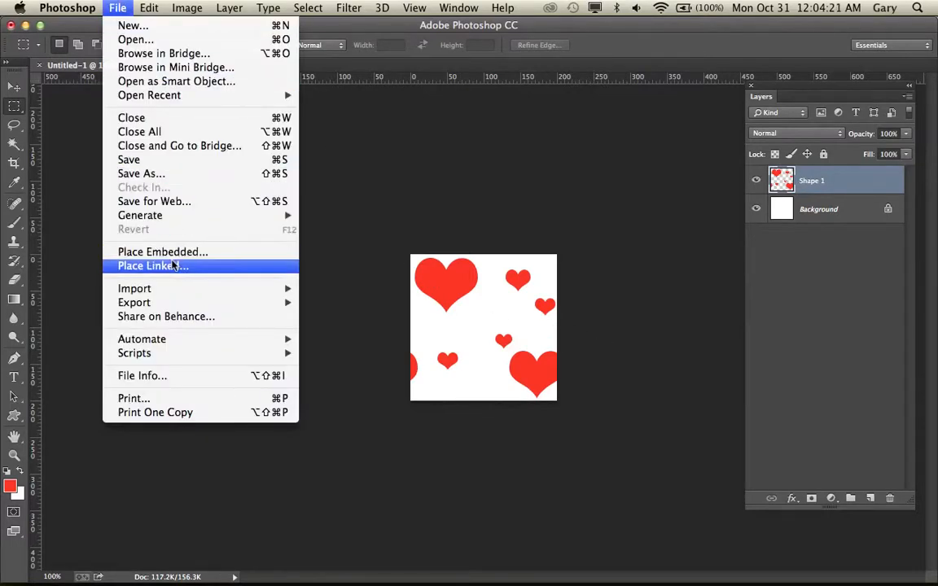
left_click(152, 204)
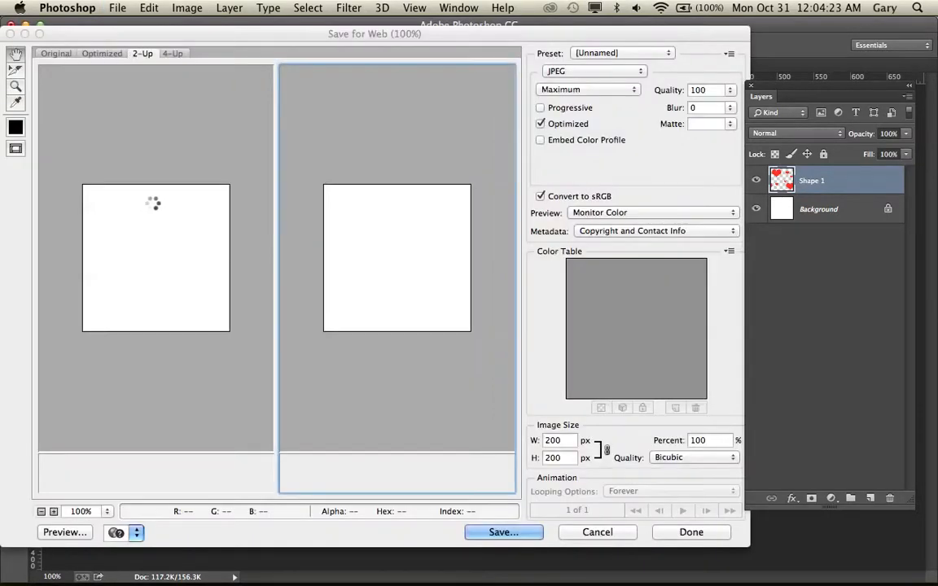
key("super+Tab")
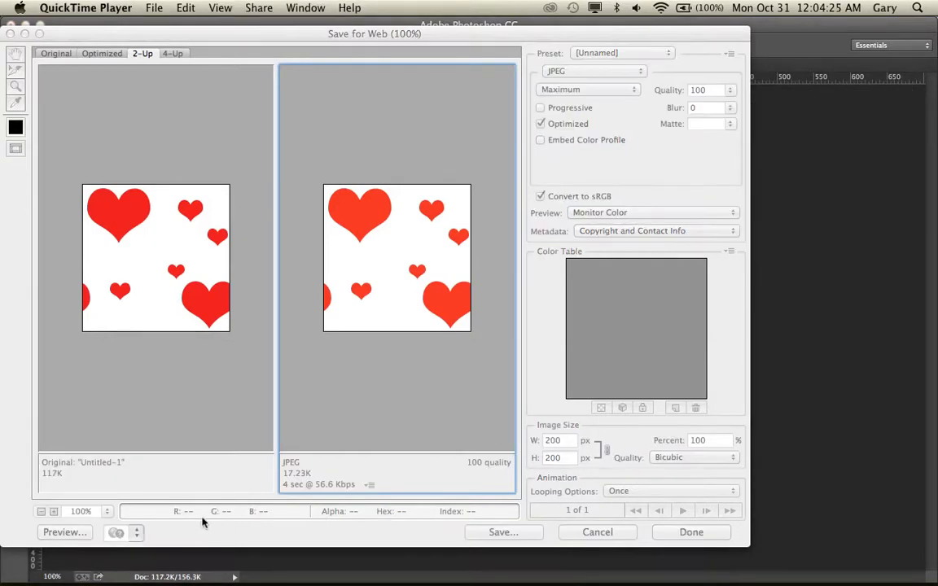
left_click(452, 383)
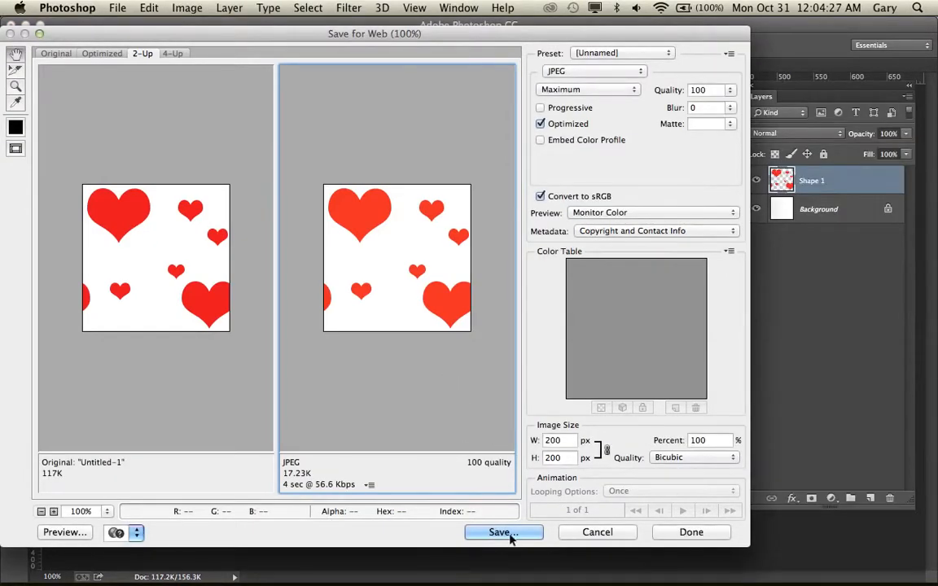
left_click(508, 537)
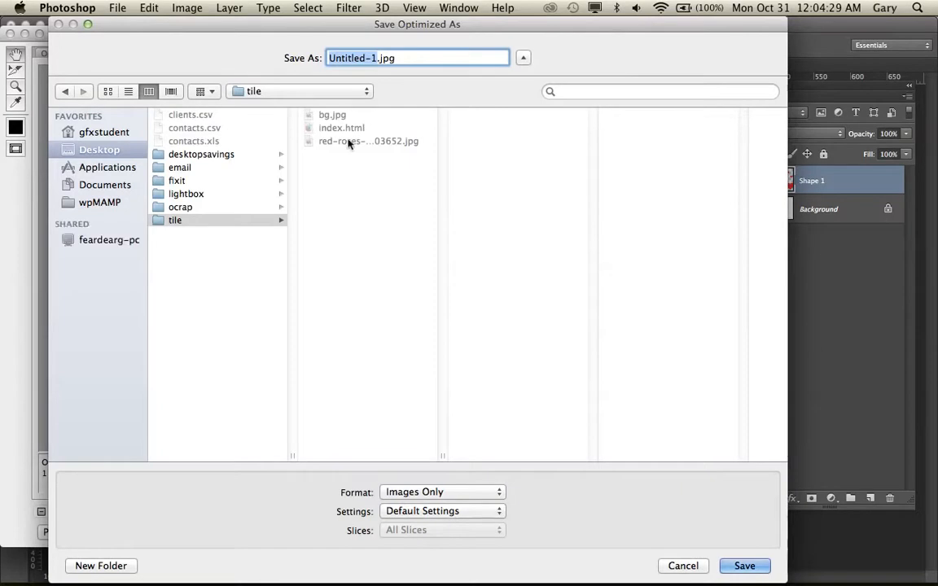
left_click(332, 116)
left_click(731, 566)
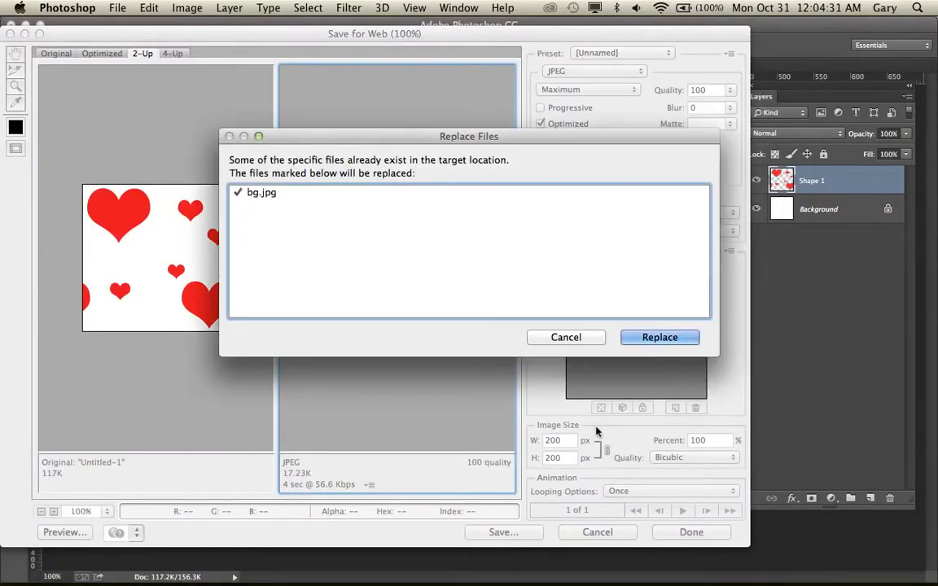
left_click(644, 340)
Step: Switch to Firefox and reload index.html to check the offset heart background
key("super+Tab")
key("super+shift+Tab")
key("super+Tab")
key("super+Tab")
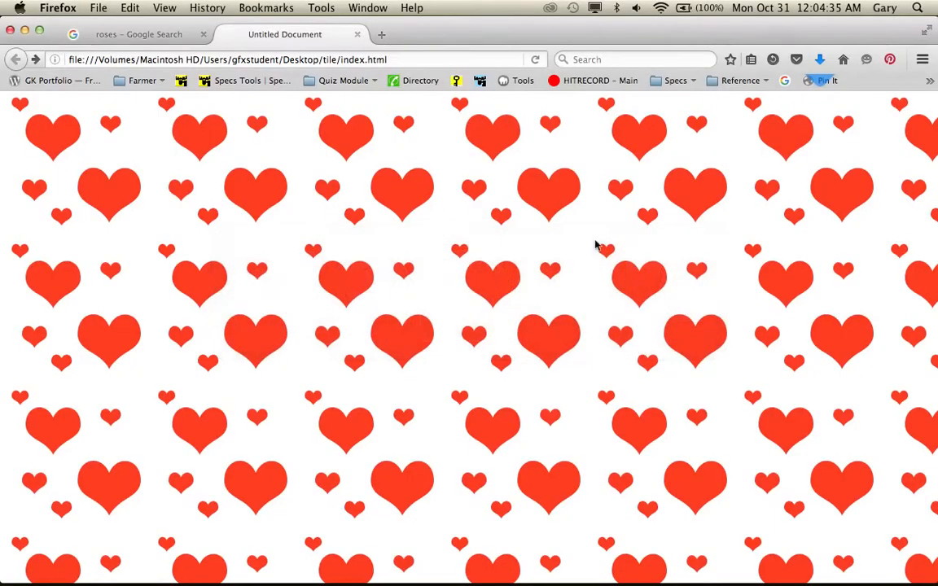
left_click(537, 60)
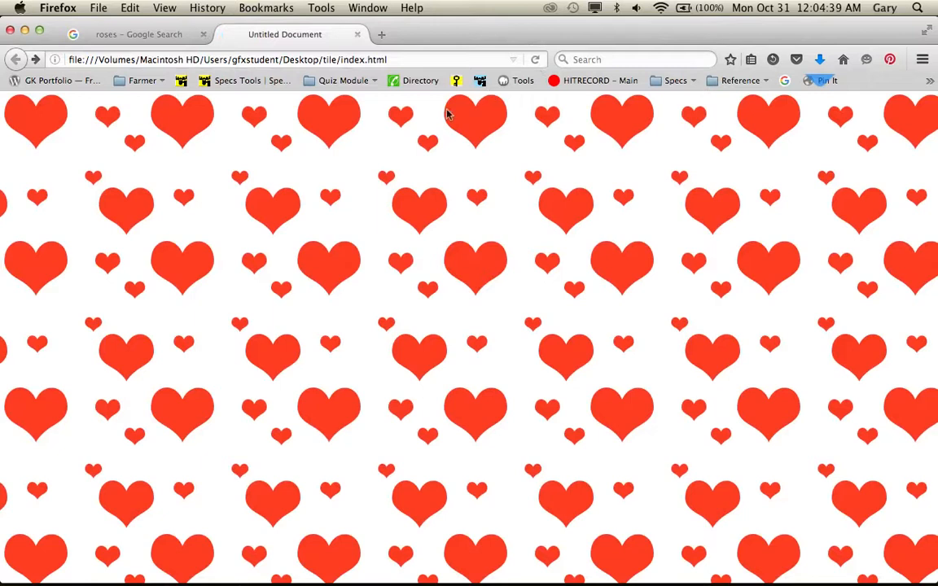
Step: View the updated bg.jpg background image on its own, and return to the tiled page
right_click(45, 108)
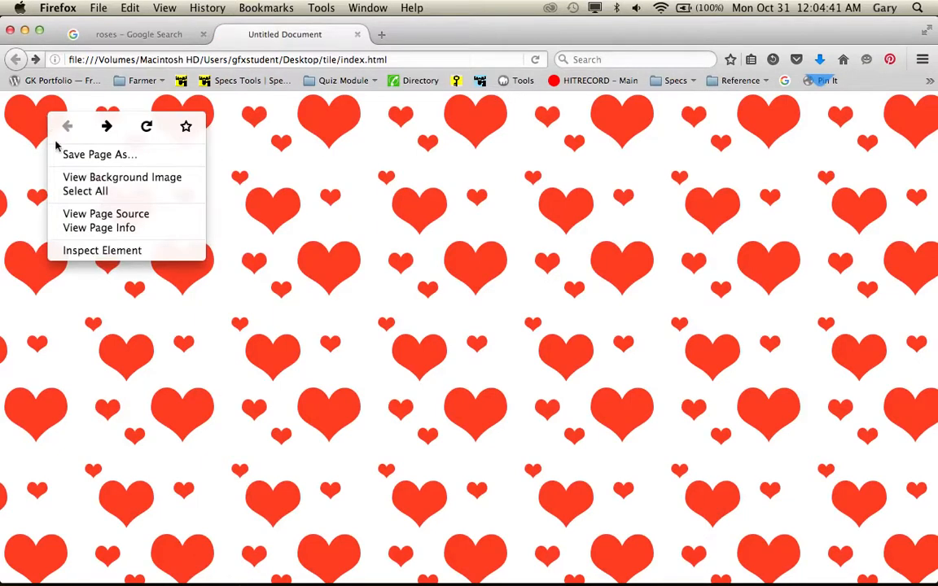
left_click(74, 176)
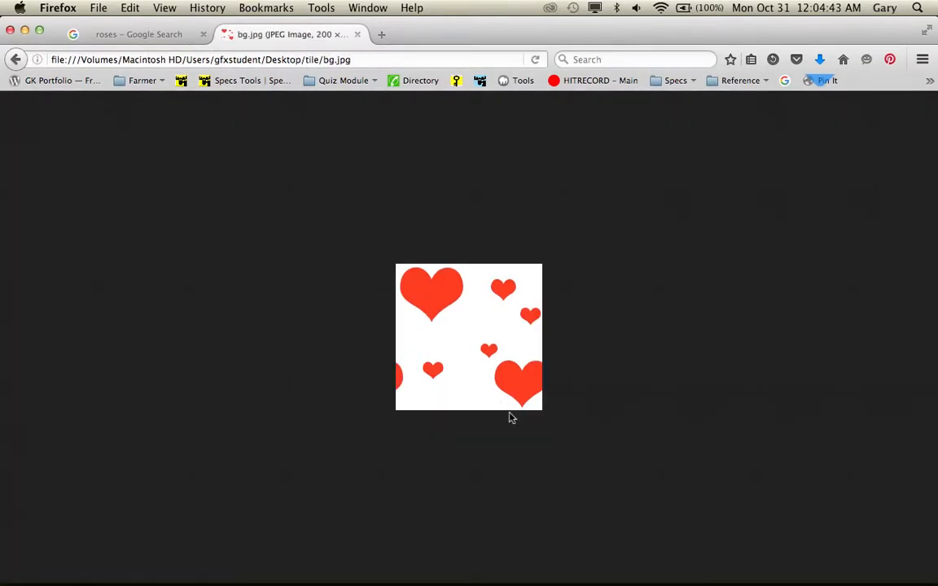
left_click(18, 62)
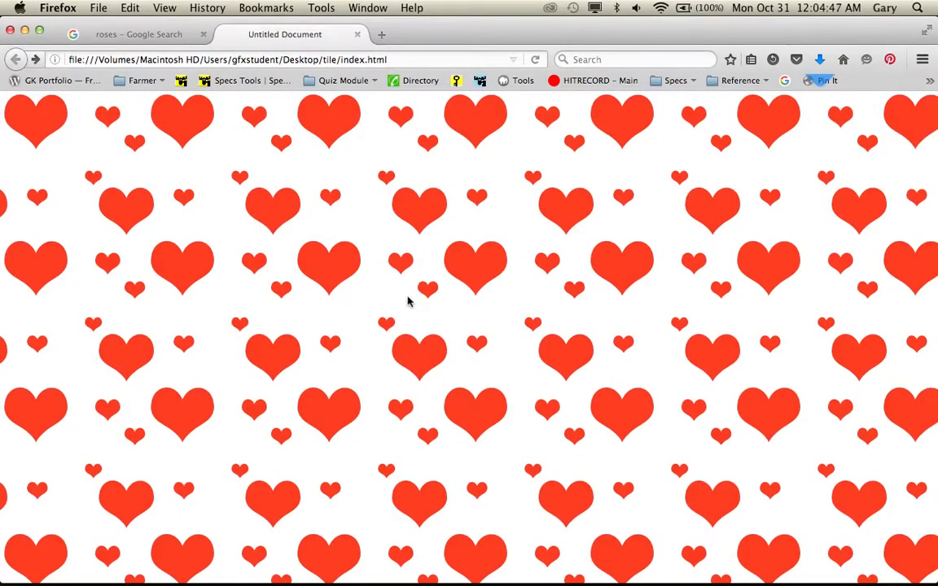
Step: Switch back to Photoshop and set up the Custom Shape tool with a black fill and the paw print shape
key("super+Tab")
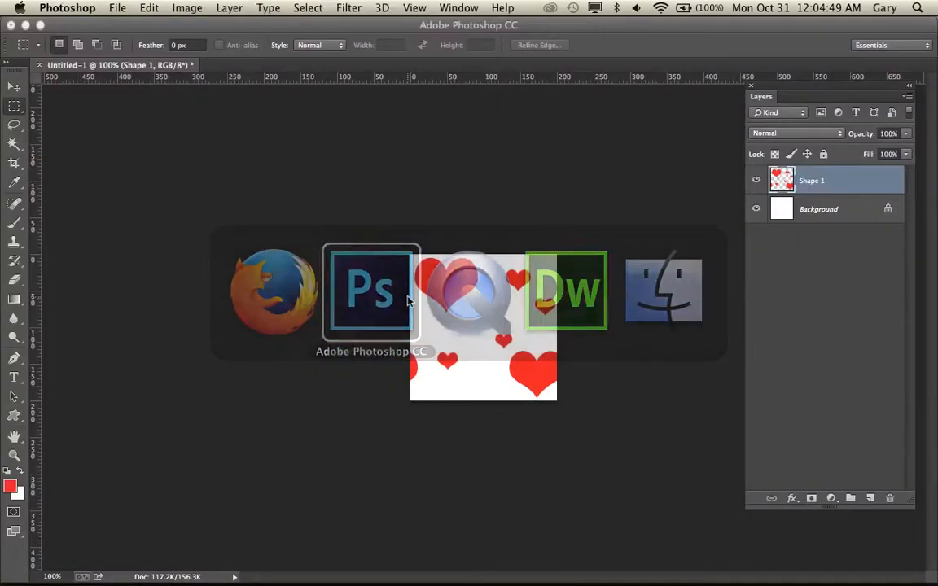
left_click(14, 416)
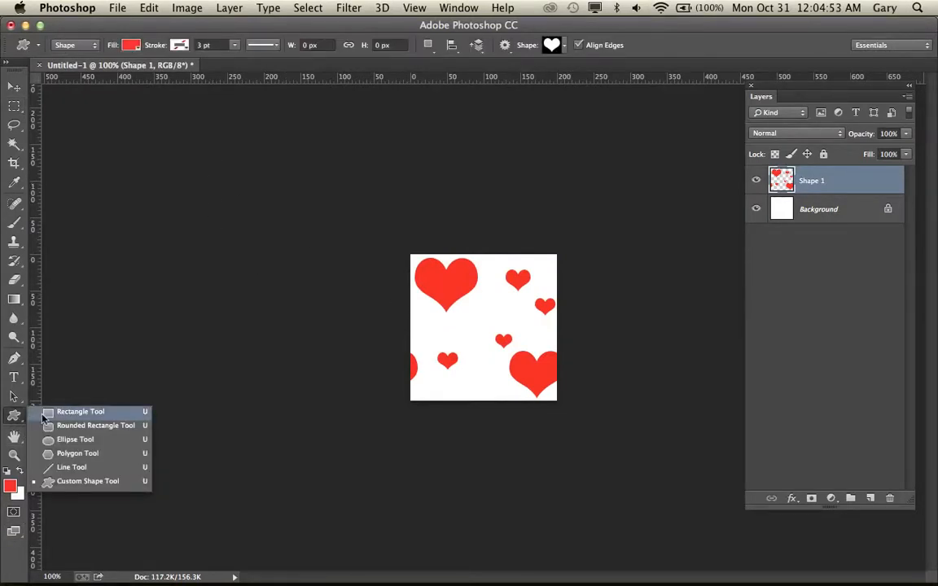
left_click(63, 483)
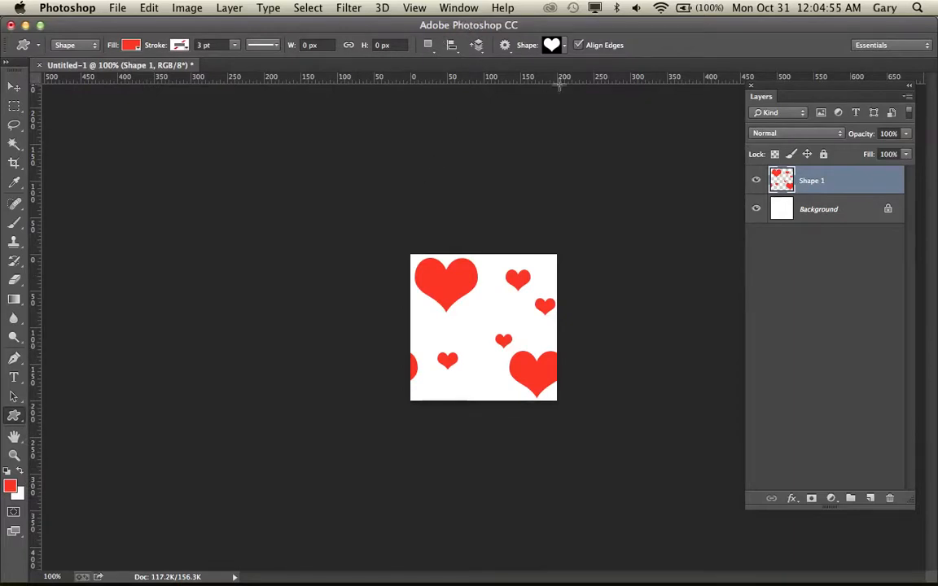
left_click(131, 44)
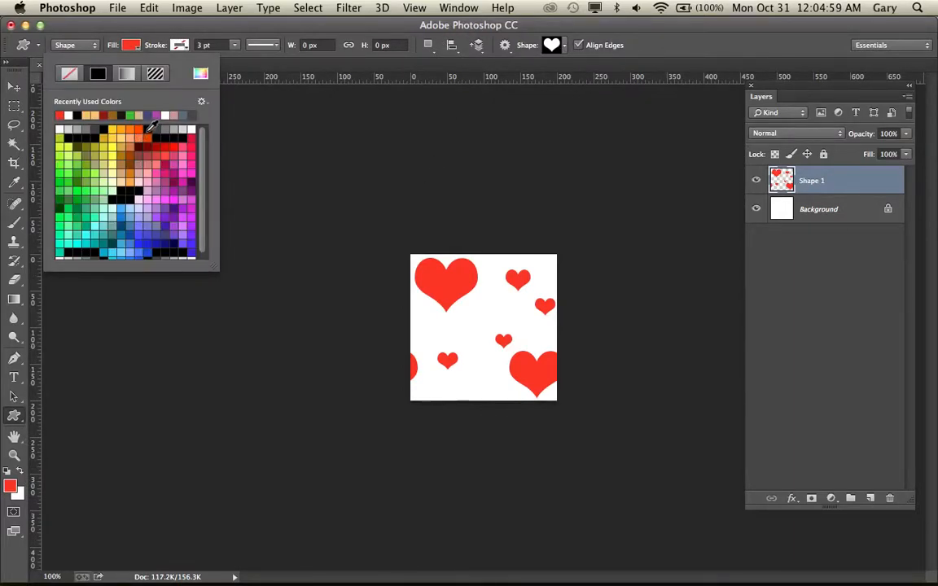
left_click(133, 120)
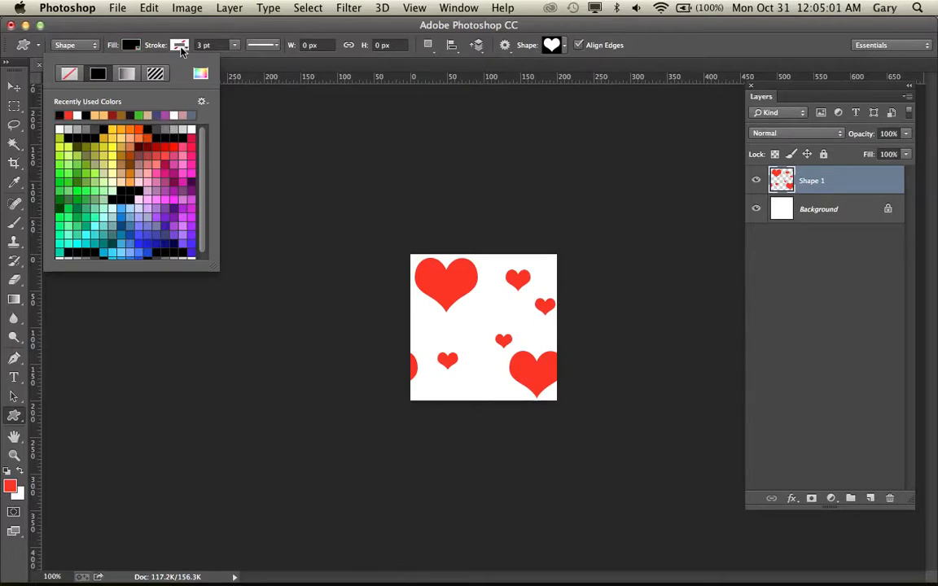
left_click(564, 46)
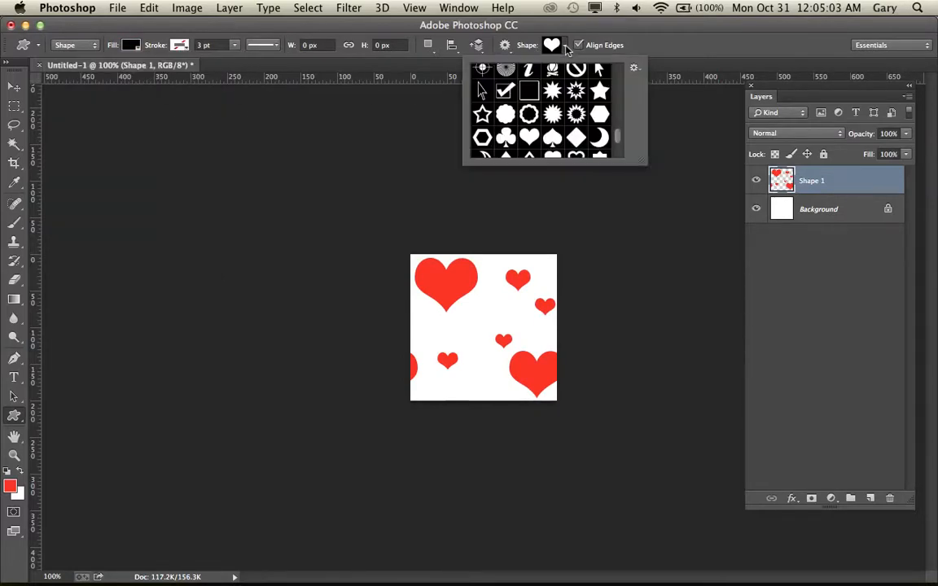
left_click_drag(619, 139, 622, 71)
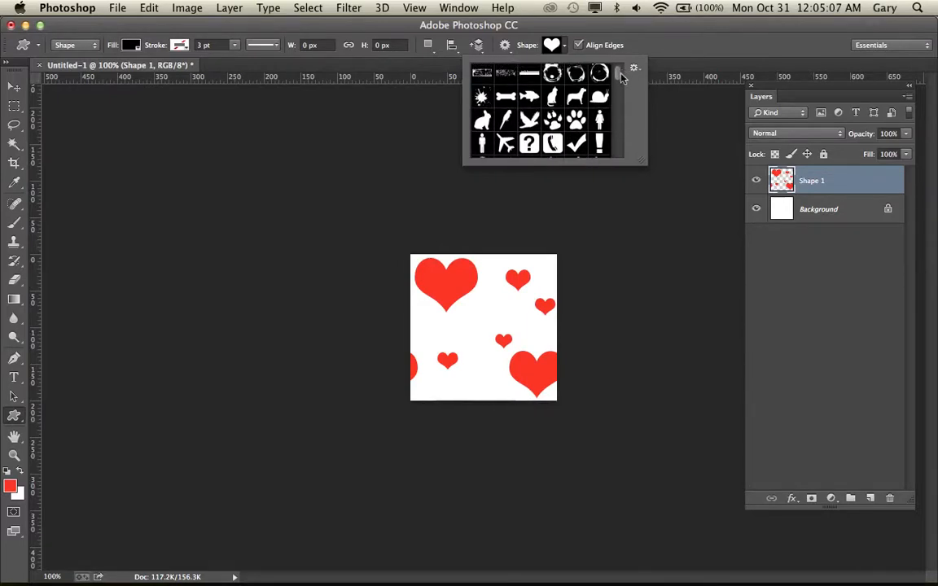
left_click(576, 121)
Step: Draw eight black paw prints of varying sizes across the tile, over and between the hearts, keeping them inside the edges
left_click_drag(432, 303, 482, 361)
left_click_drag(512, 287, 539, 317)
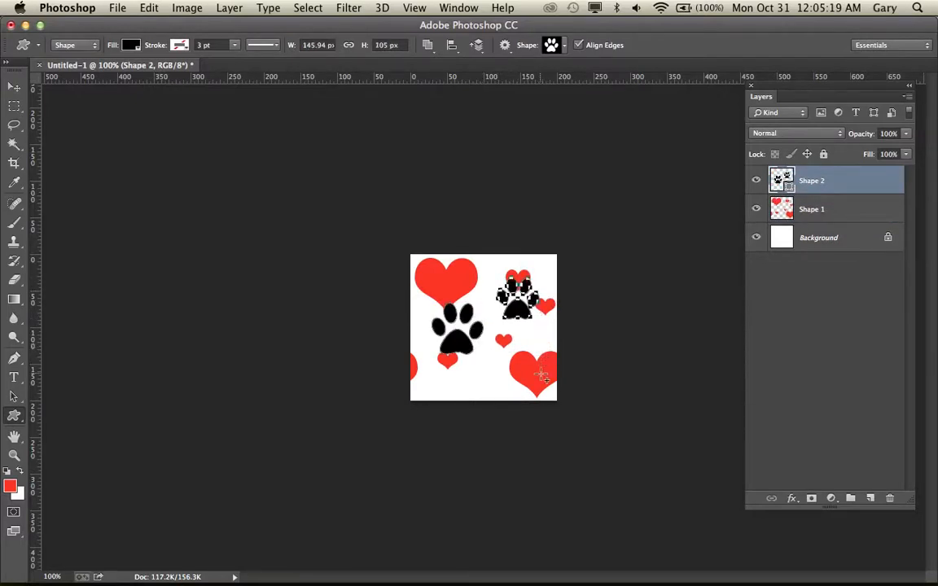
left_click_drag(521, 363, 537, 378)
left_click_drag(458, 369, 486, 396)
left_click_drag(425, 262, 456, 298)
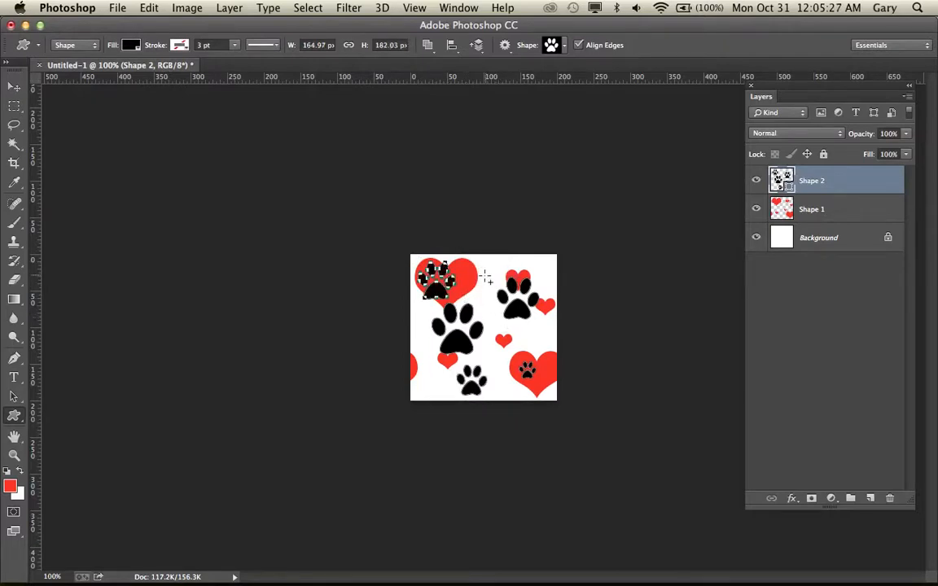
left_click_drag(481, 266, 498, 284)
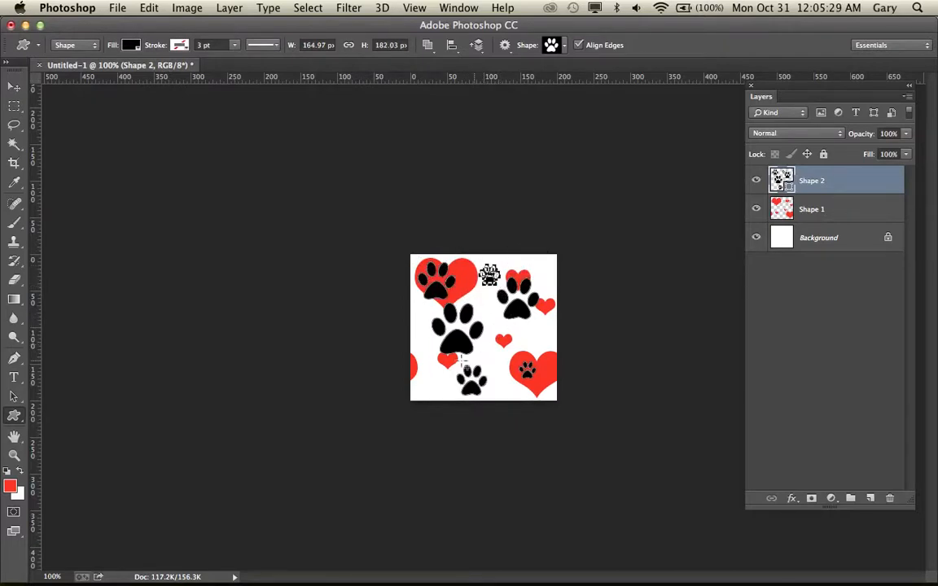
left_click_drag(420, 378, 438, 396)
left_click_drag(536, 326, 554, 345)
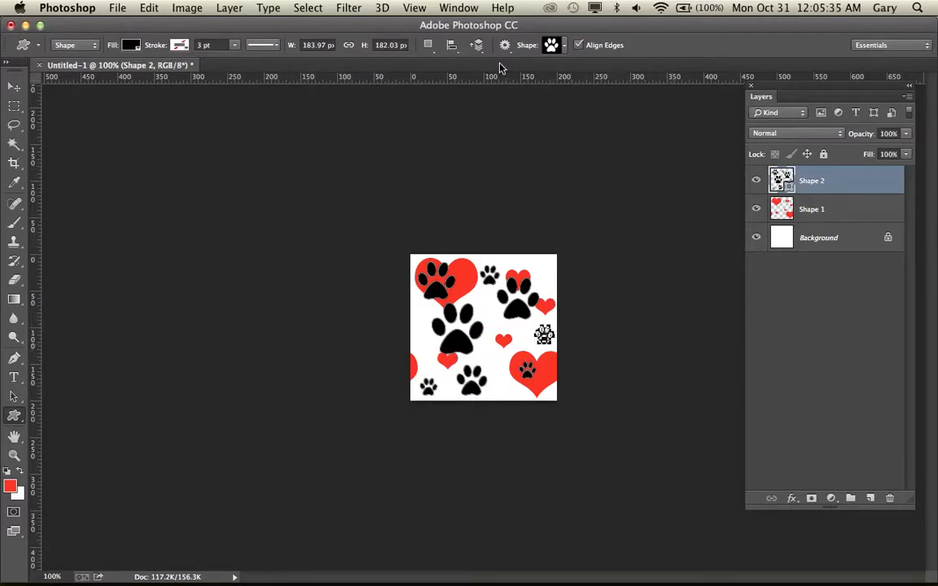
Step: Save the heart and paw print tile for web as a JPEG, overwriting bg.jpg in the tile folder
left_click(117, 8)
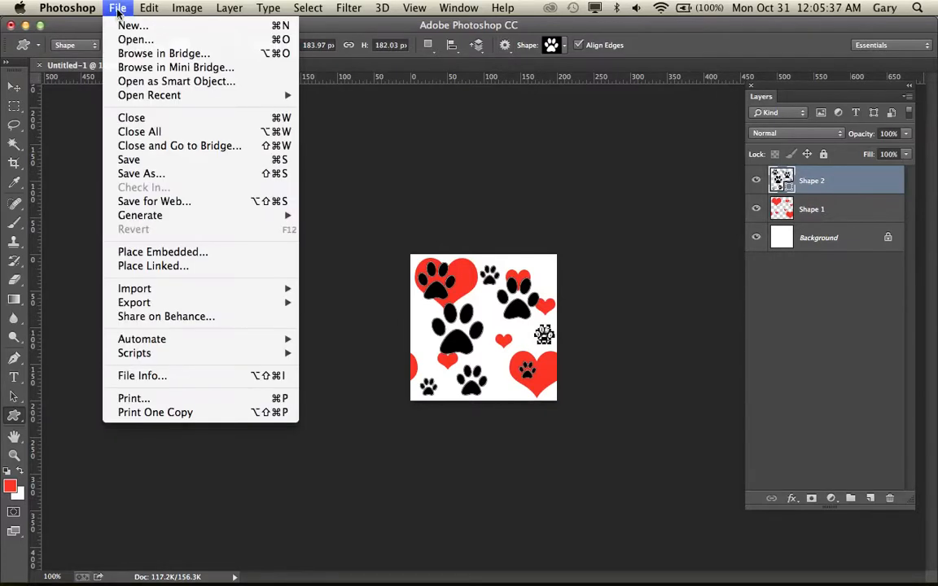
left_click(153, 202)
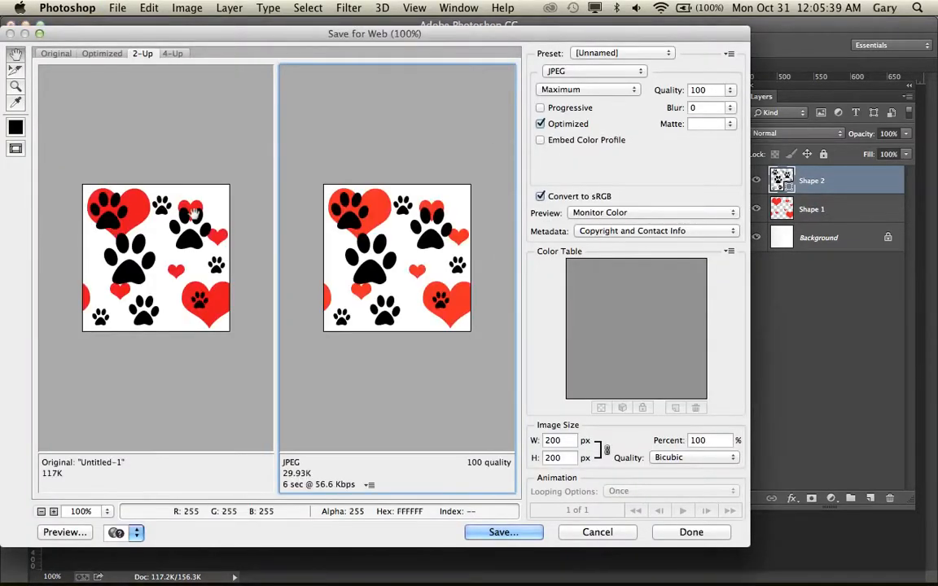
left_click(492, 533)
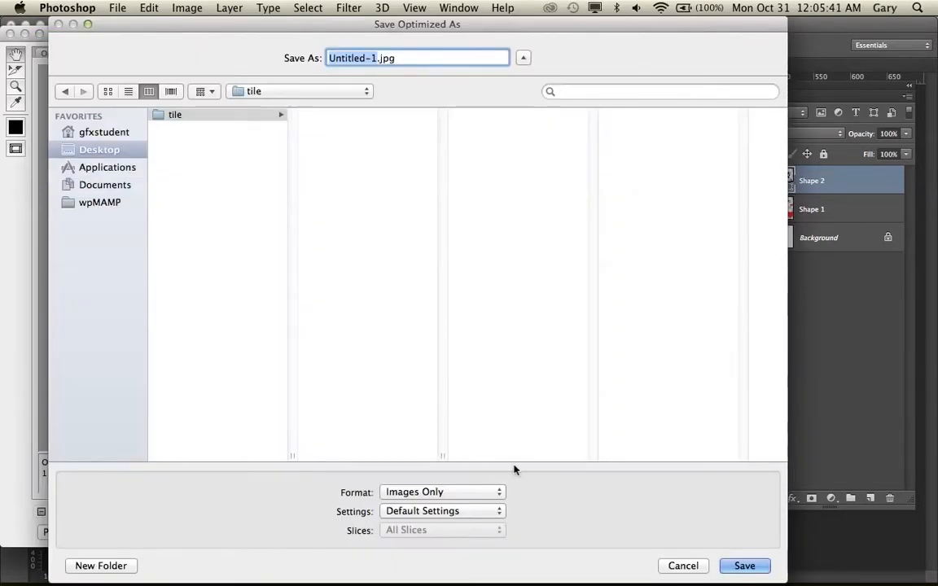
left_click(333, 115)
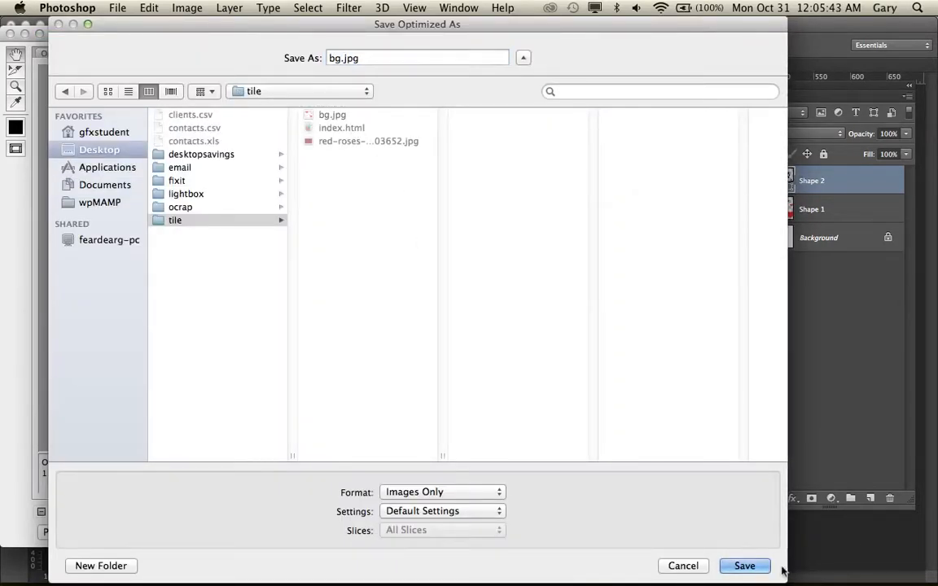
left_click(755, 567)
left_click(648, 336)
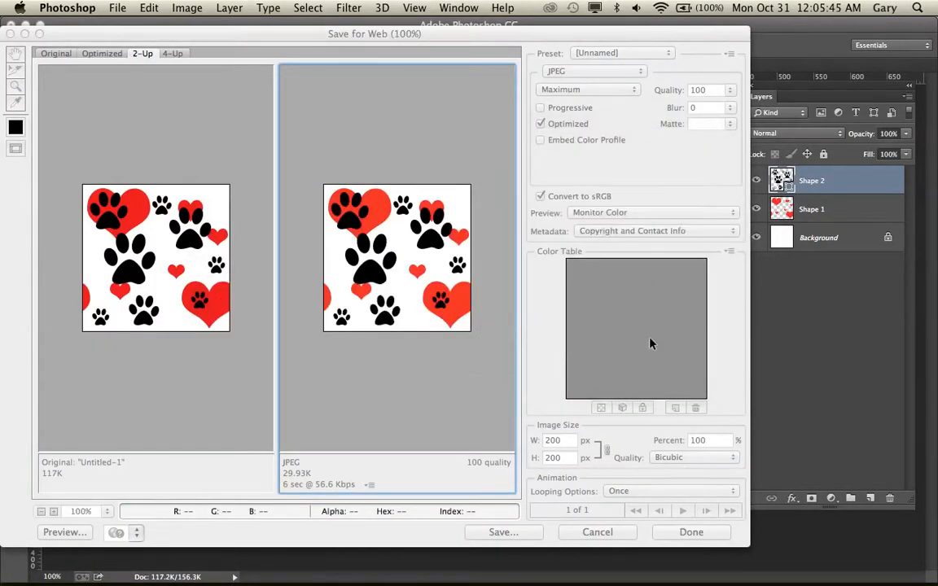
Step: Switch to Firefox and reload index.html to check the background with hearts and paw prints
key("super+Tab")
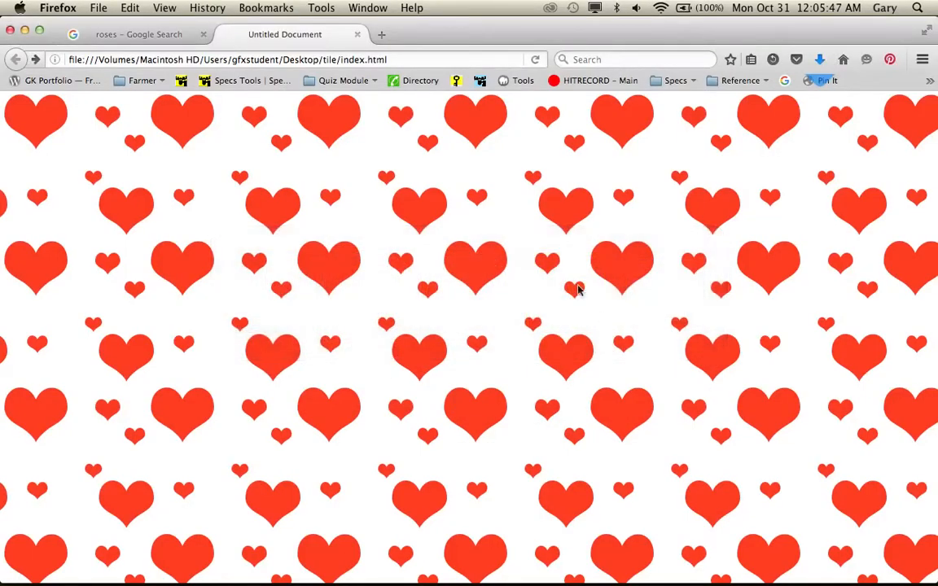
left_click(536, 59)
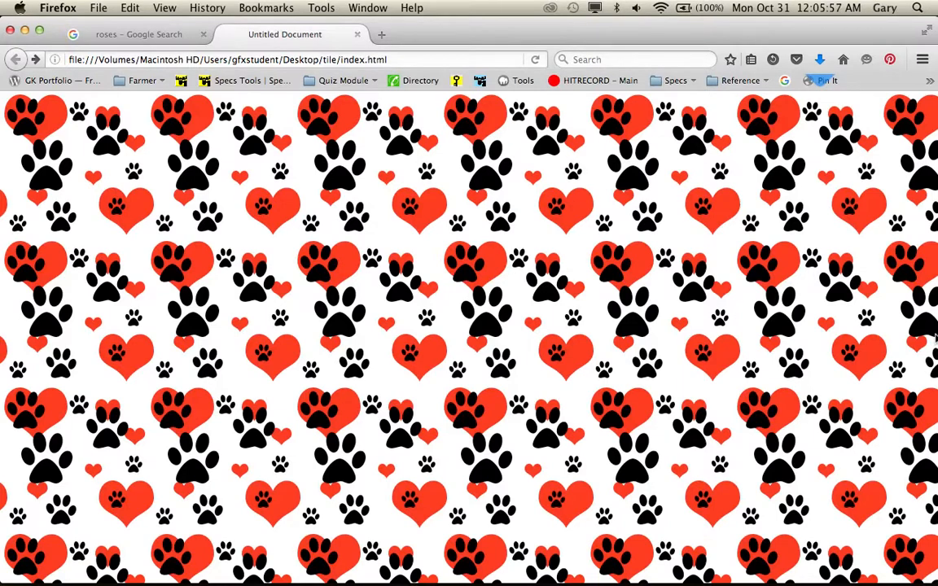
Step: Switch back to Photoshop and rasterize the Shape 2 layer with the paw prints
key("super+Tab")
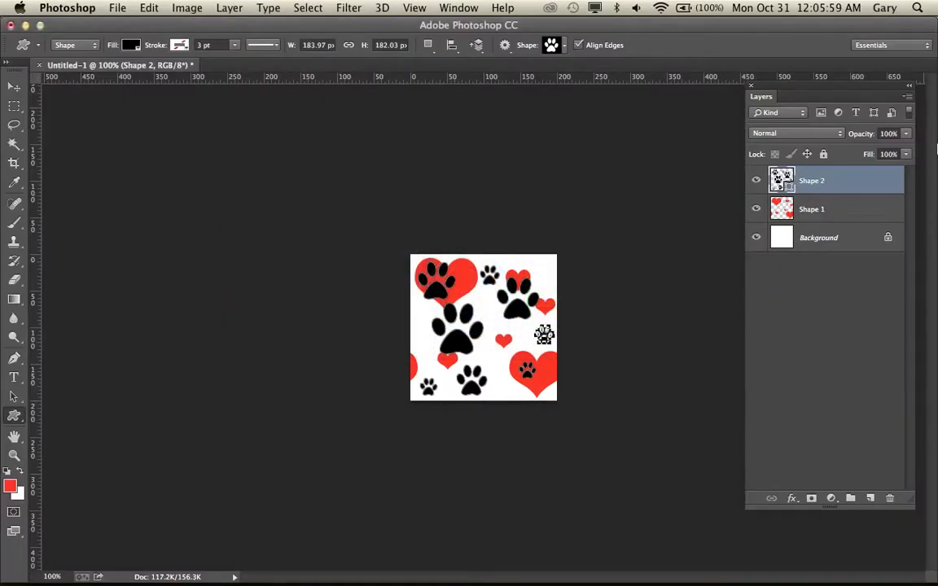
right_click(822, 185)
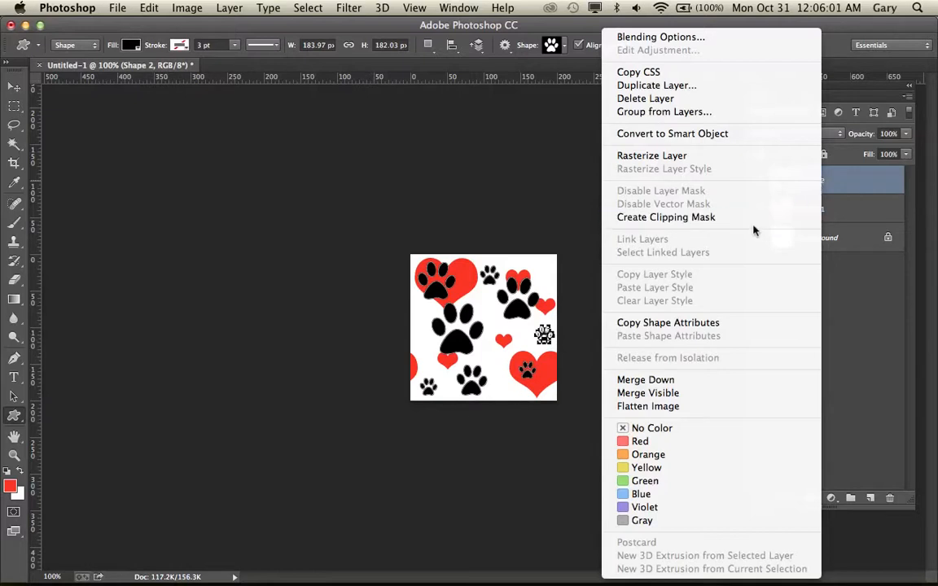
left_click(683, 156)
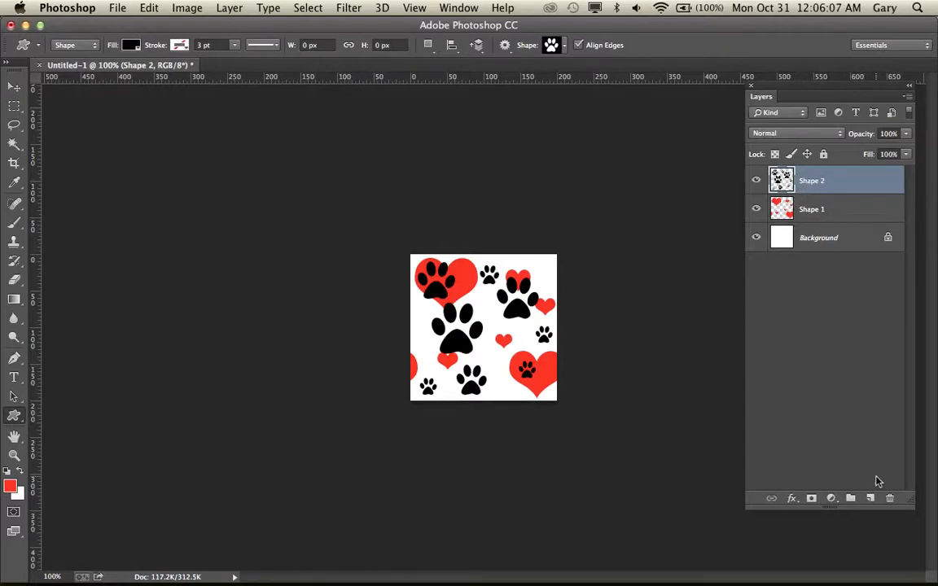
Step: Stamp all visible layers onto a new top layer, and hide the Shape 2 and Shape 1 layers
left_click(869, 499)
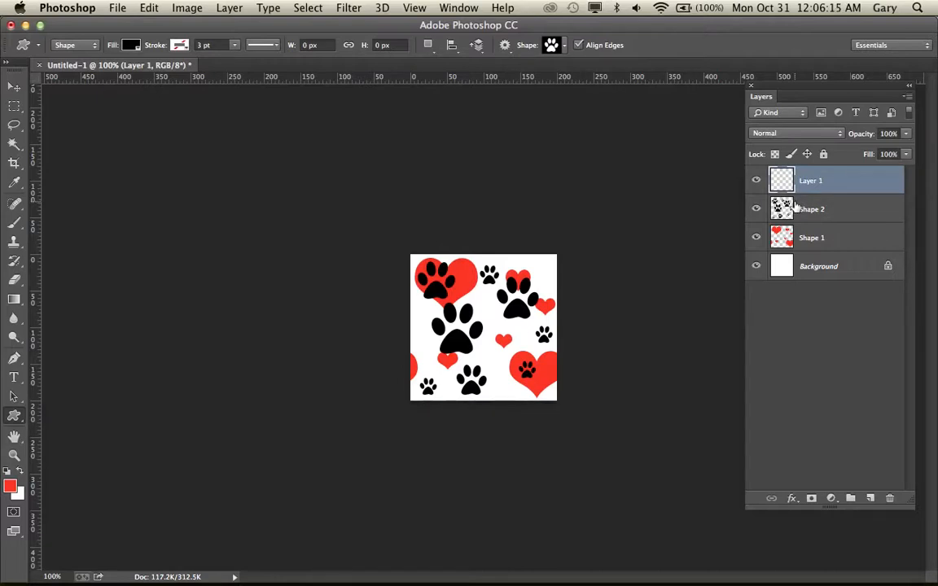
key("super+alt+shift+e")
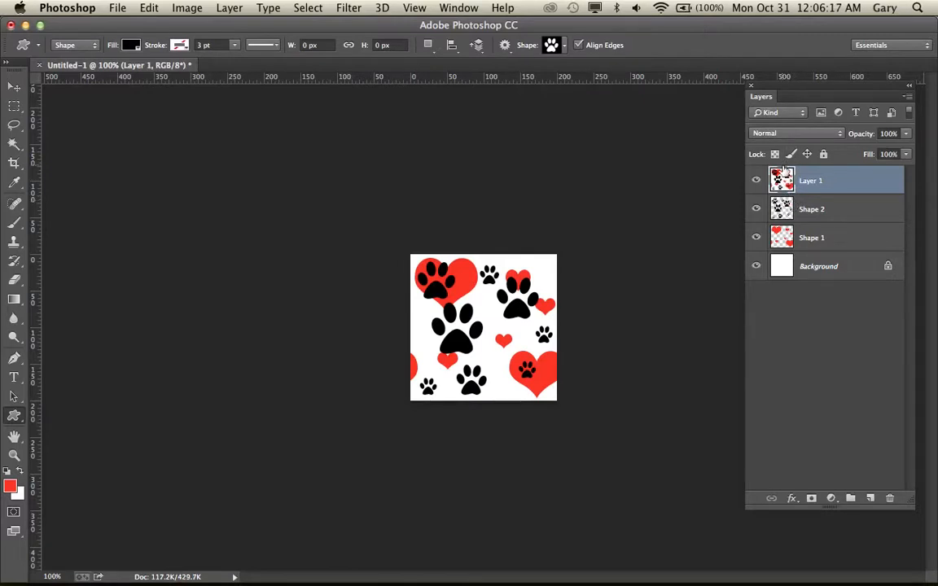
left_click_drag(758, 210, 756, 239)
Step: Offset the stamped Layer 1 by +100 pixels horizontally and +100 pixels vertically, with undefined areas set to Wrap Around
left_click(347, 9)
mouse_move(406, 294)
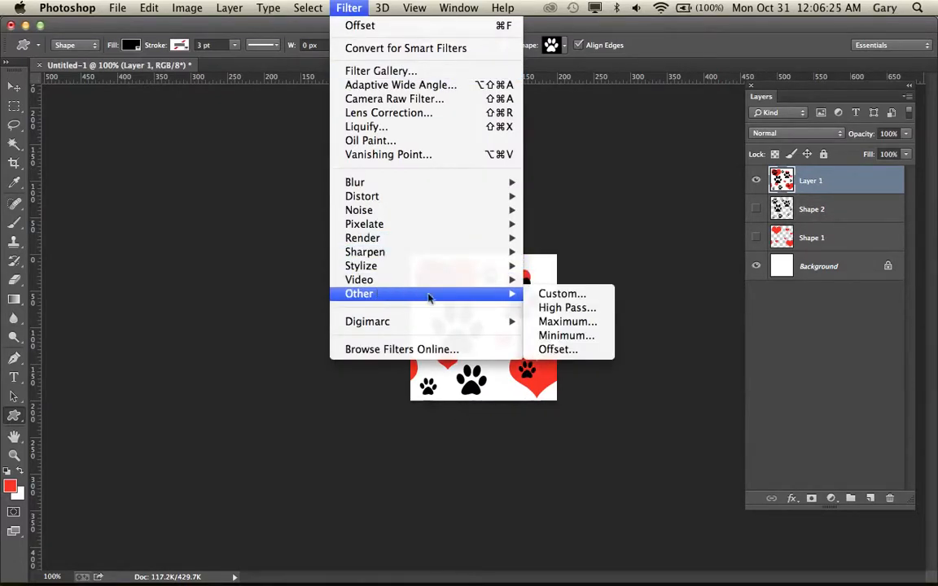
left_click(562, 350)
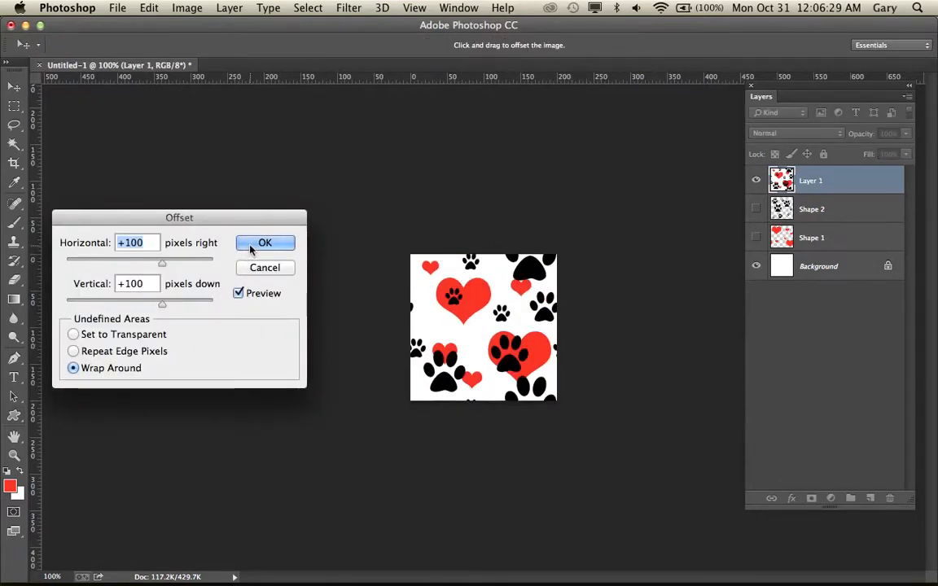
left_click(265, 242)
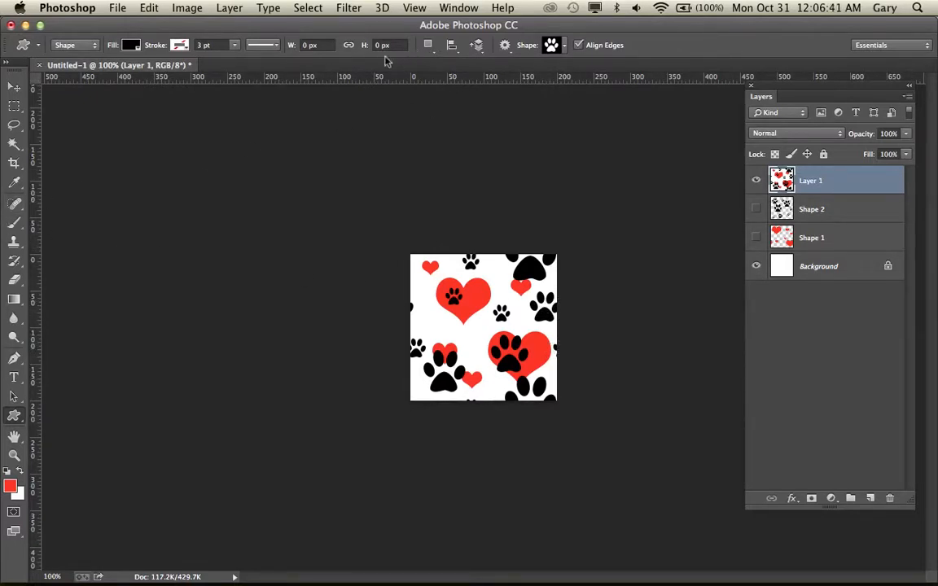
Step: Set up the Custom Shape tool with the wireframe globe shape
left_click(361, 13)
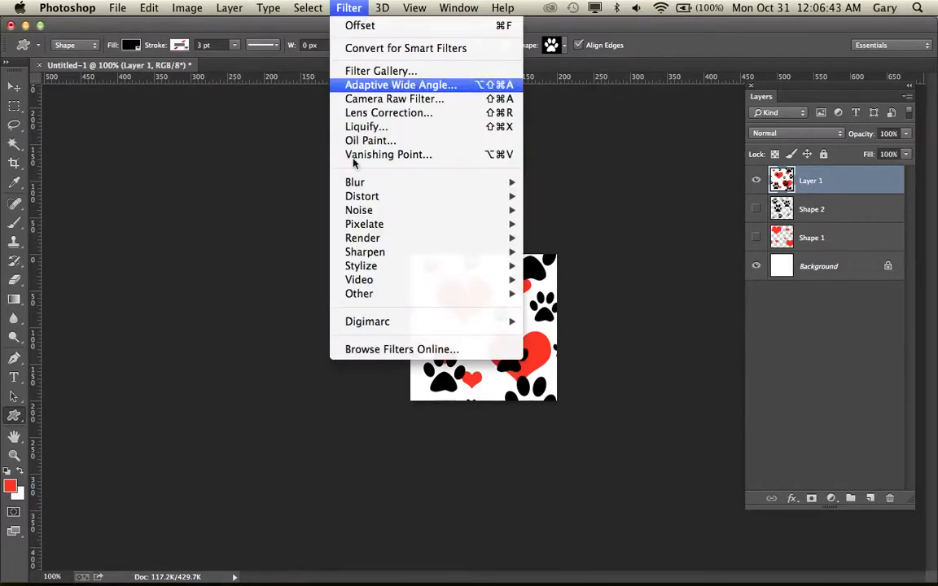
left_click(20, 427)
left_click(14, 417)
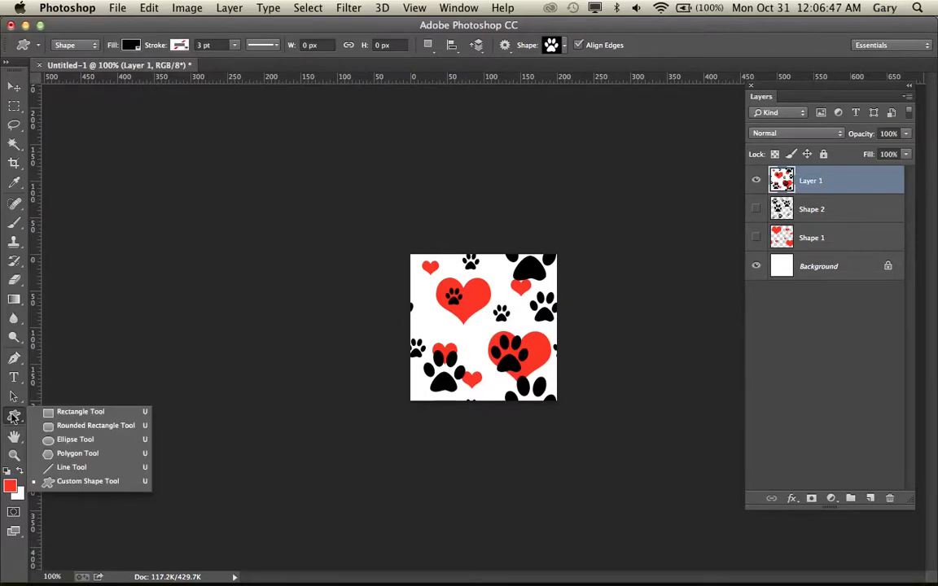
left_click(96, 477)
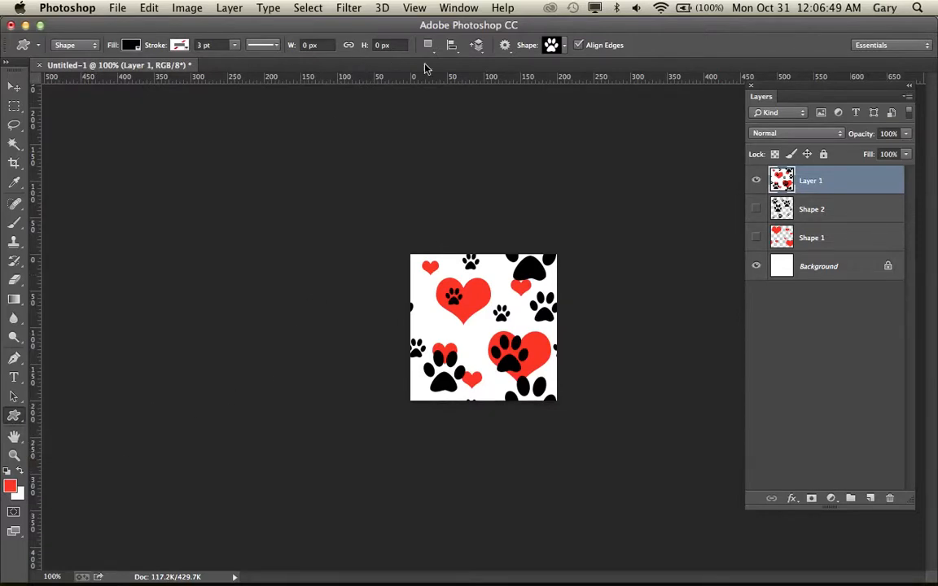
left_click(565, 48)
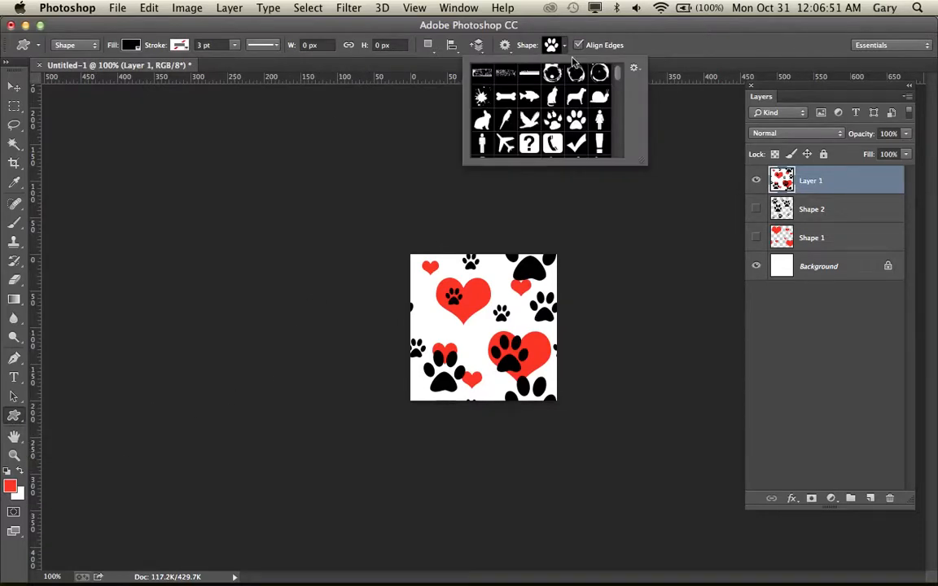
left_click_drag(617, 79, 624, 107)
left_click(599, 79)
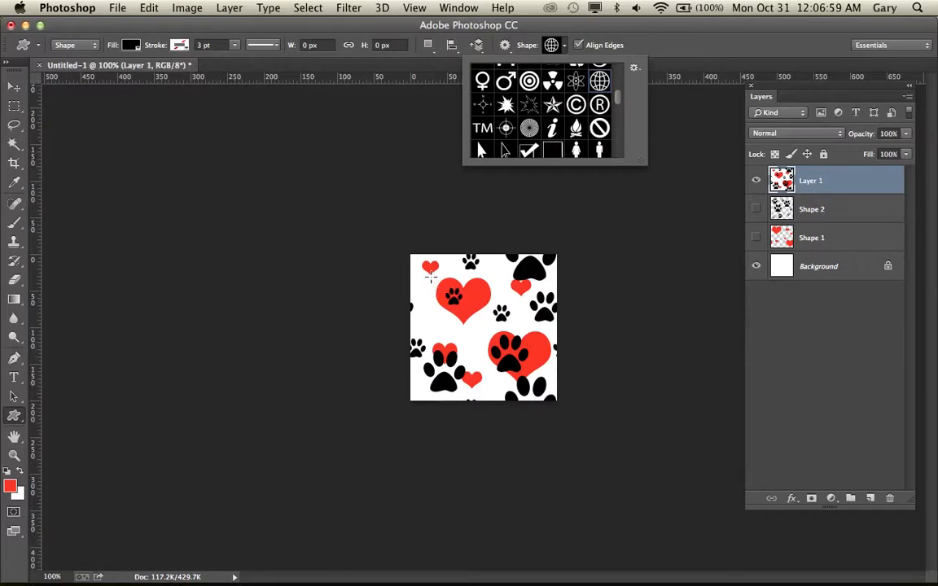
Step: Draw a globe about 103 px across over the upper-left large heart and set its fill to blue
left_click_drag(429, 281, 498, 354)
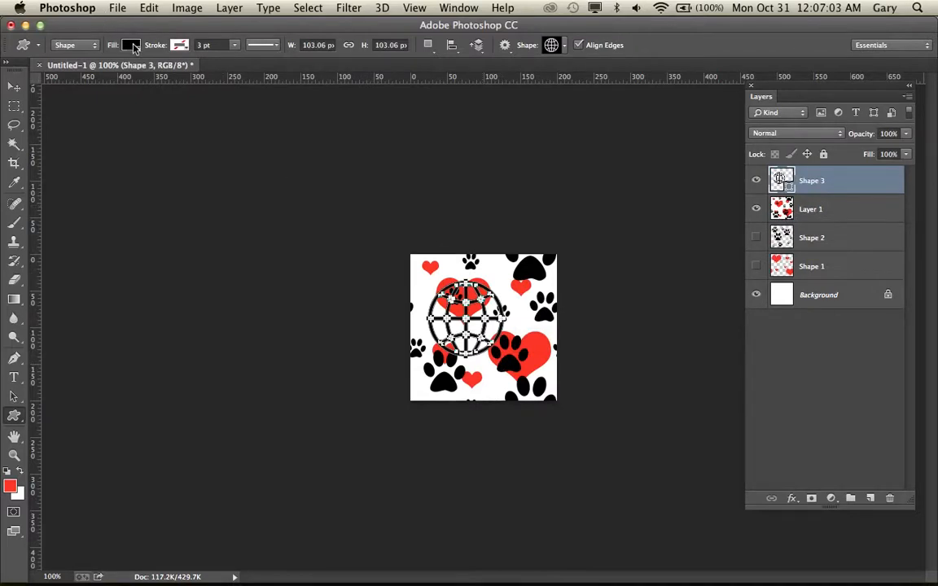
left_click(132, 45)
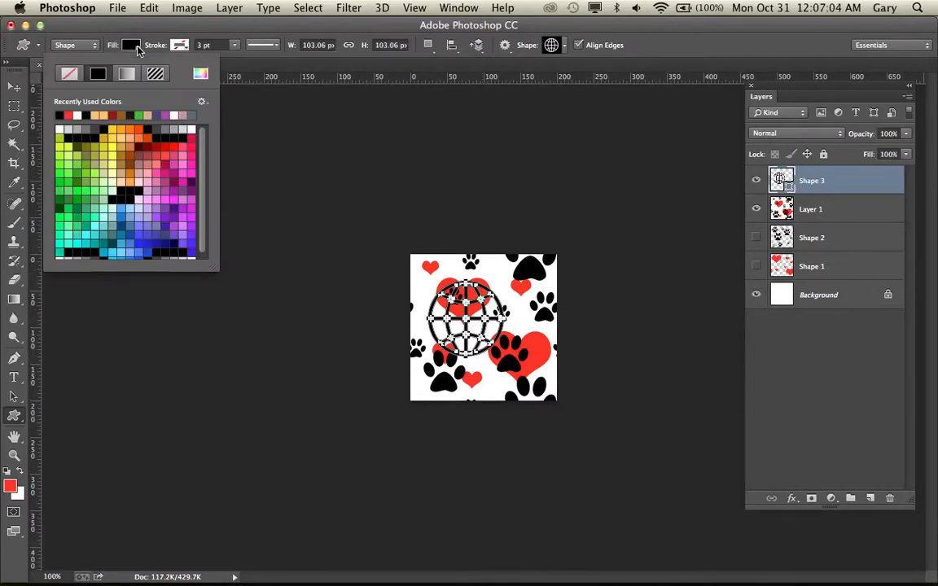
left_click(139, 243)
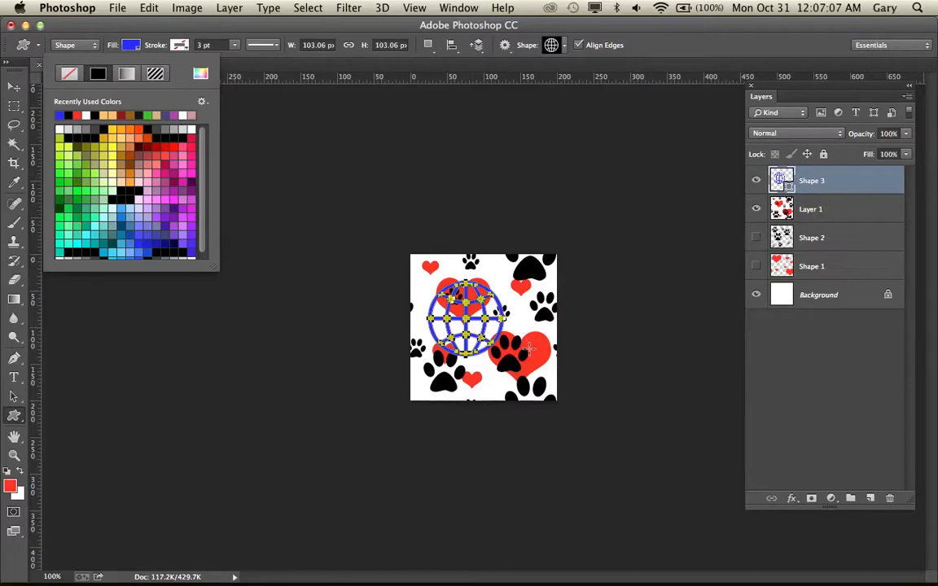
Step: Add five smaller blue globes to the same shape layer, scattered between the hearts and paws inside the tile's edges
key("shift")
left_click_drag(417, 279, 437, 296)
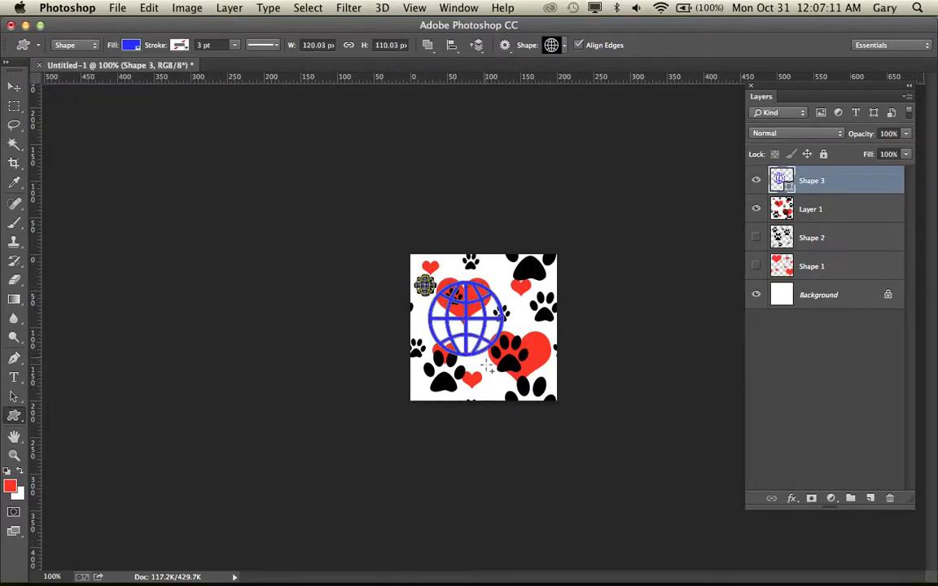
left_click_drag(485, 376, 503, 397)
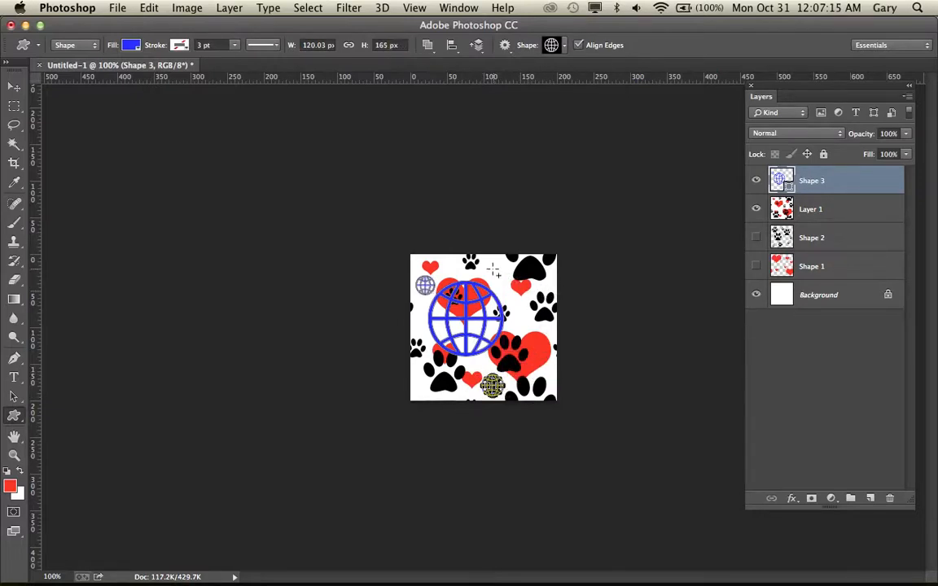
left_click_drag(488, 266, 551, 362)
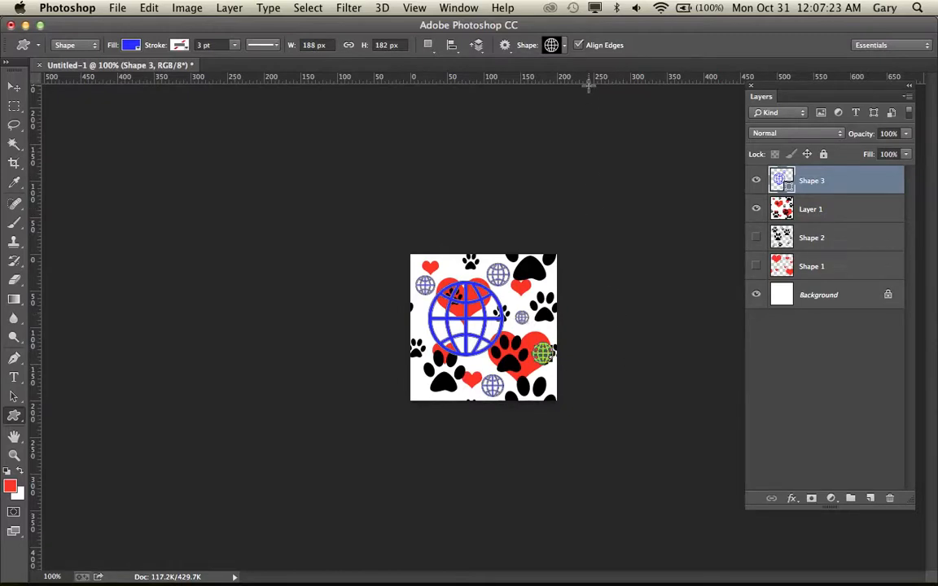
left_click(16, 110)
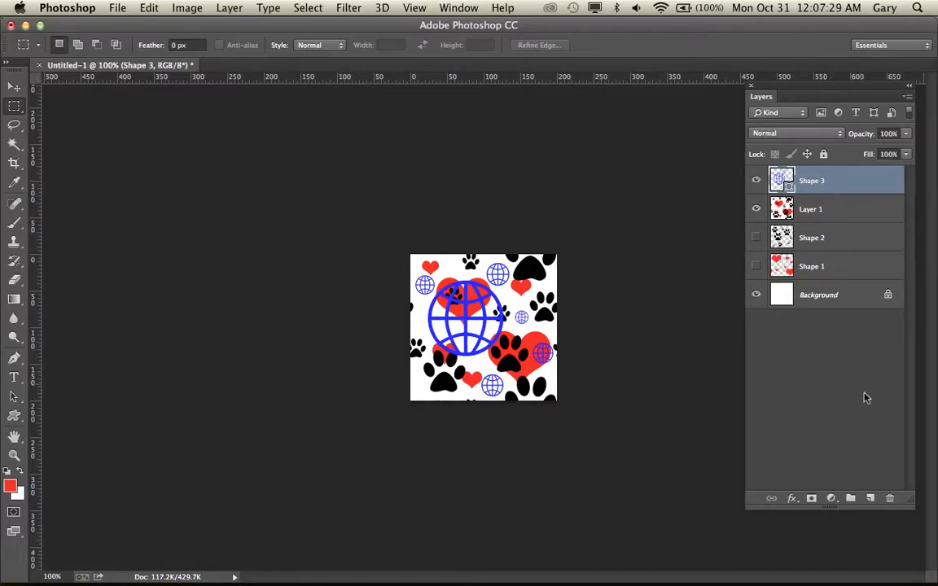
Step: Stamp the visible layers onto a new top layer and offset it +100 pixels horizontally and vertically with Wrap Around
left_click(869, 497)
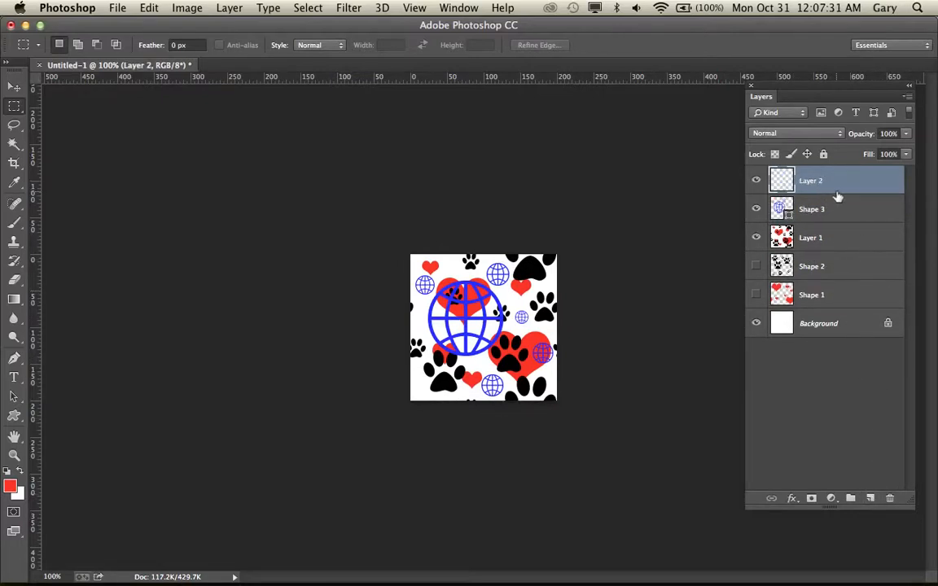
mouse_move(825, 198)
left_mouse_down()
mouse_move(825, 189)
mouse_move(824, 198)
left_mouse_up()
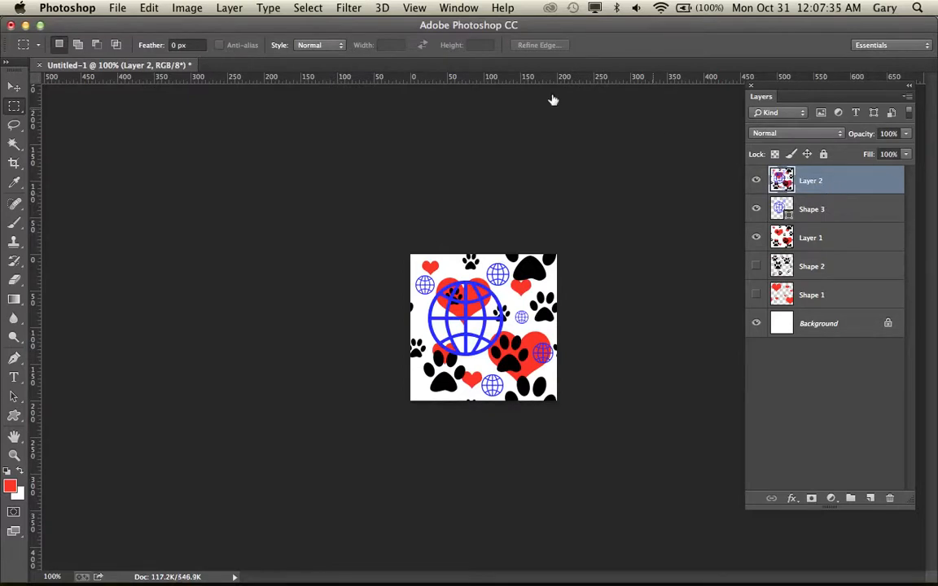
left_click(350, 10)
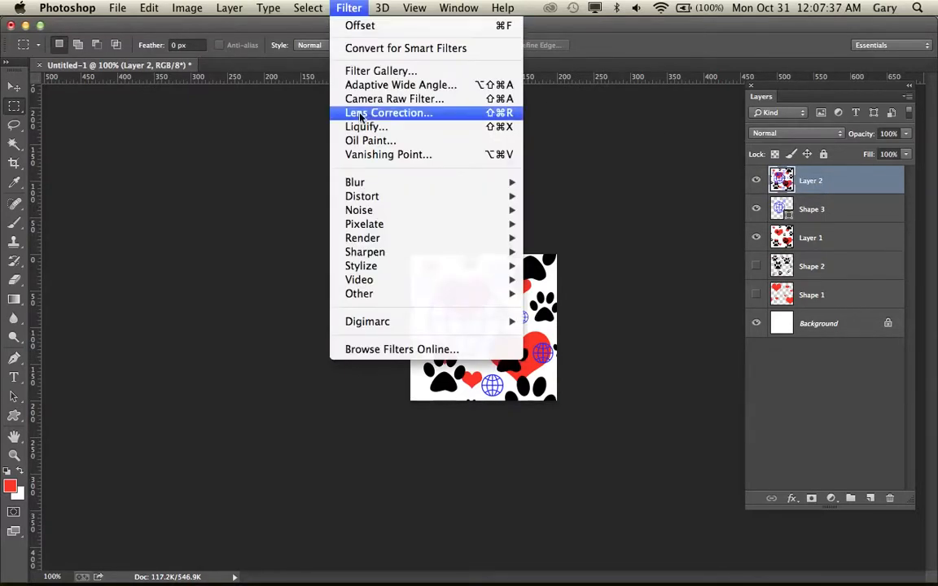
mouse_move(456, 293)
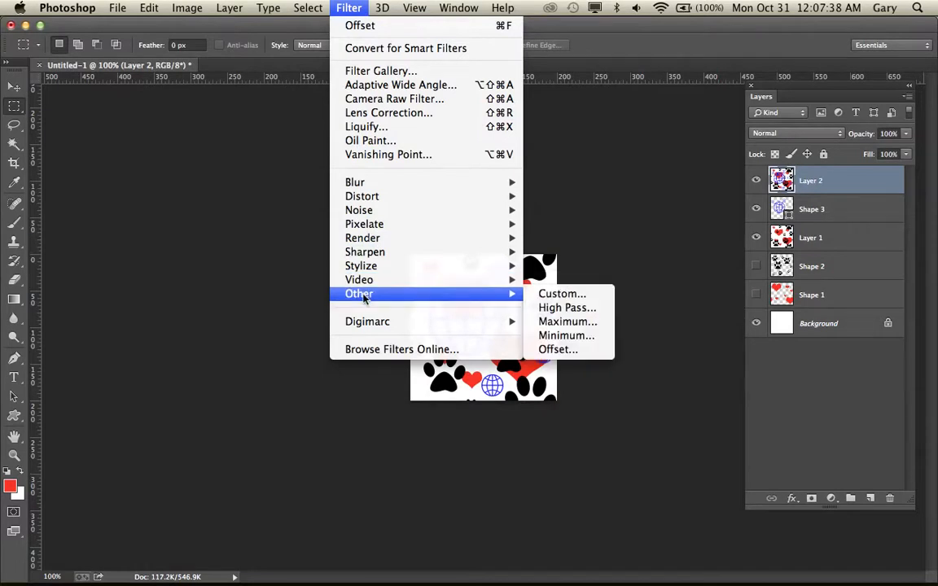
left_click(588, 350)
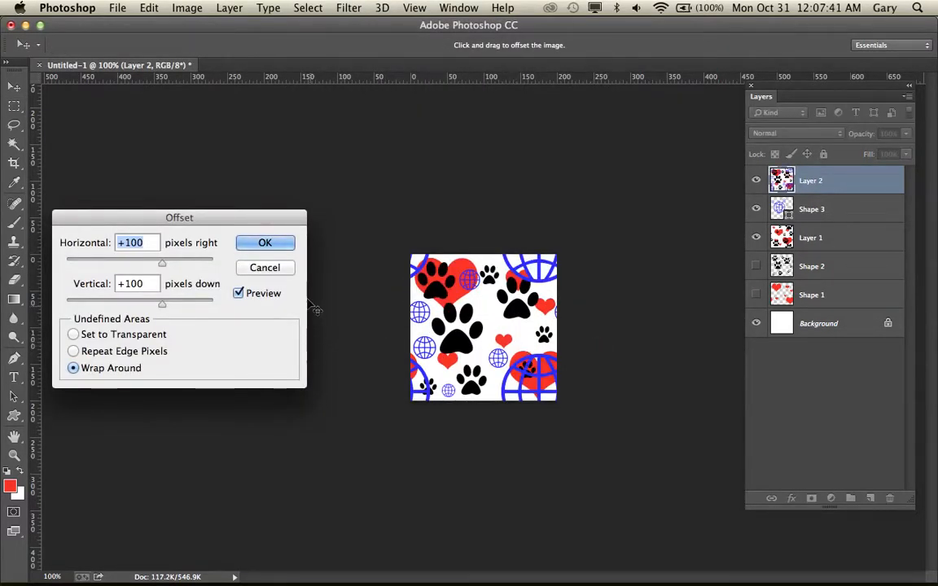
left_click(262, 244)
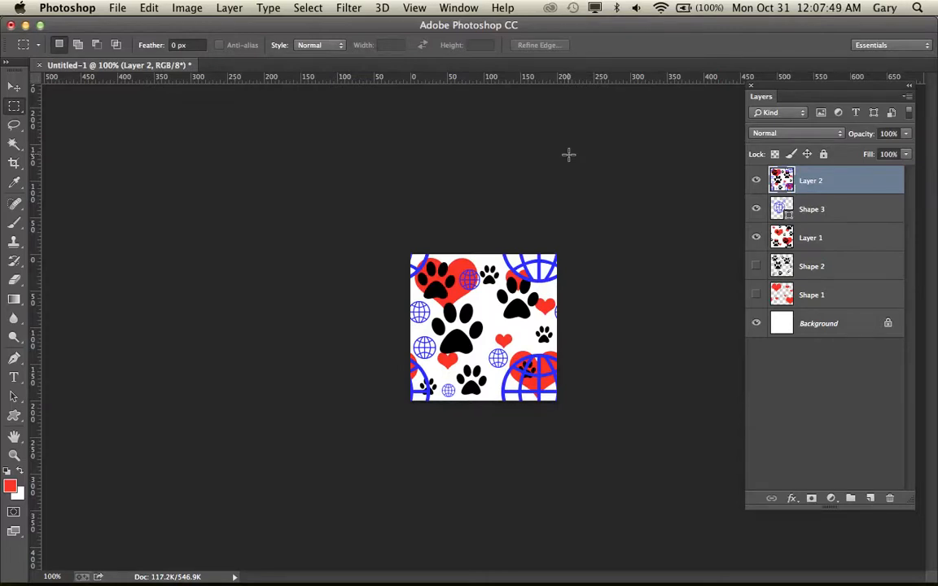
Step: Set up the Custom Shape tool with the solid heart shape and a medium blue fill
left_click_drag(14, 416, 88, 484)
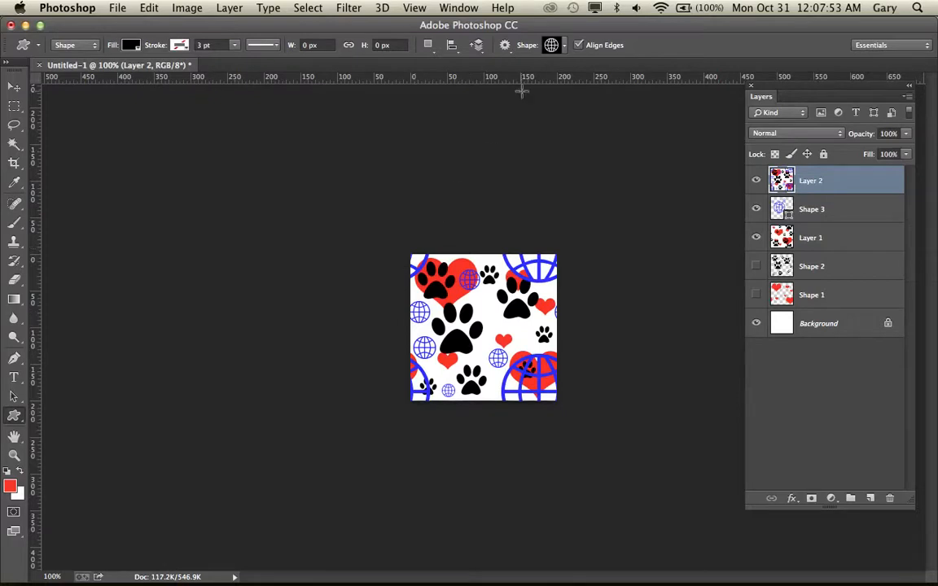
left_click(553, 45)
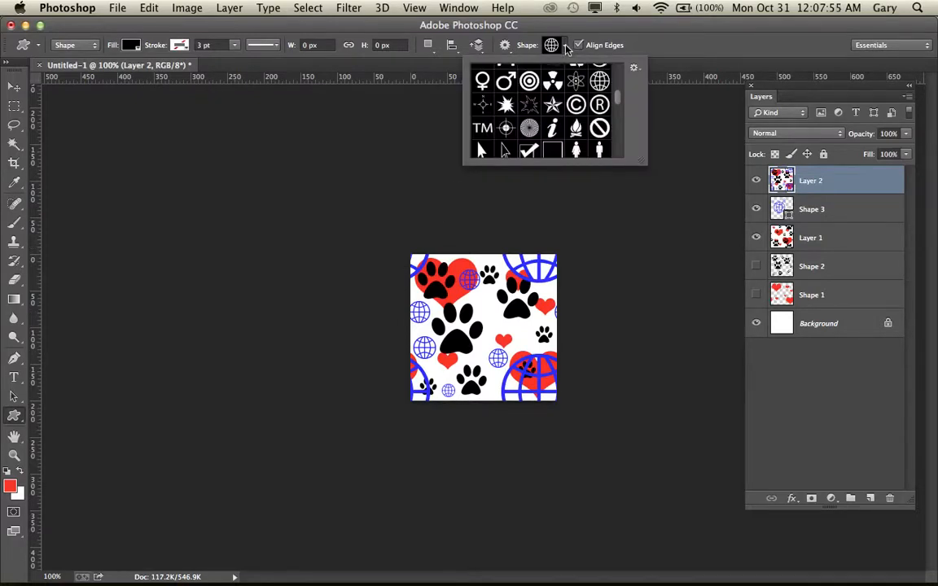
left_click_drag(616, 90, 615, 139)
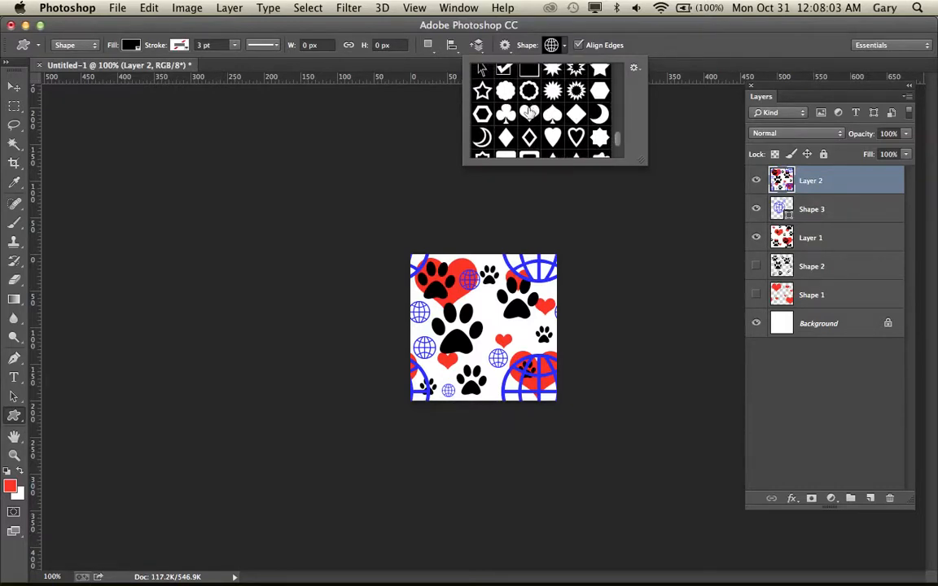
left_click(529, 113)
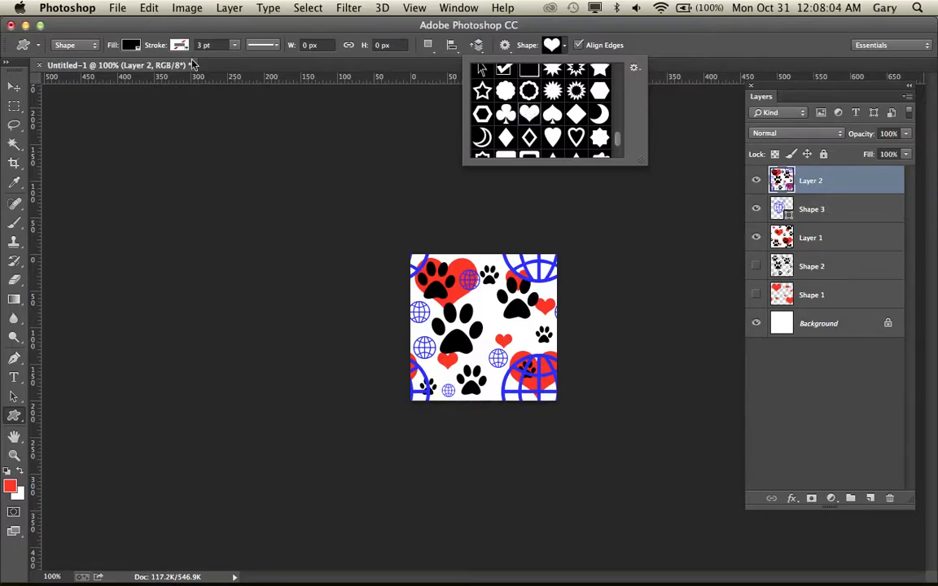
left_click(130, 45)
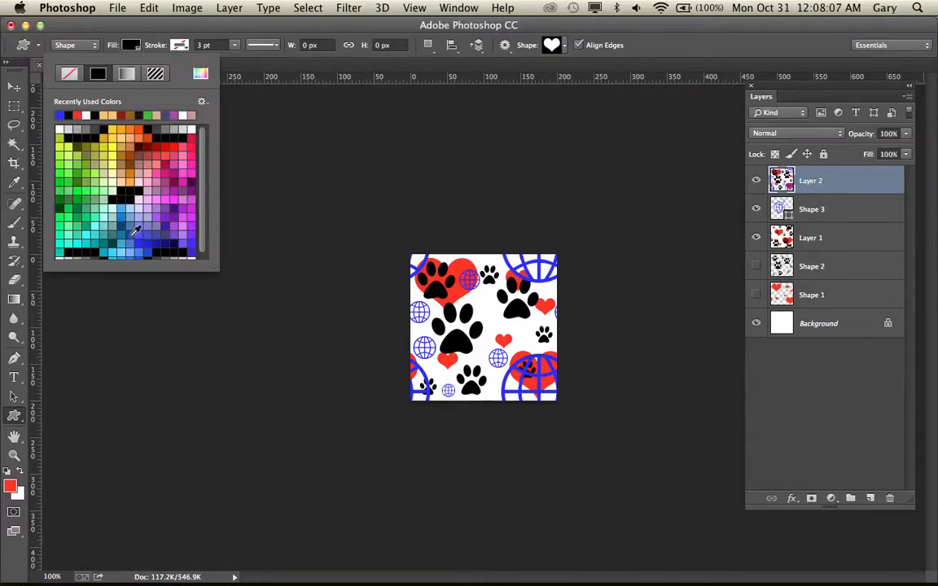
left_click(114, 197)
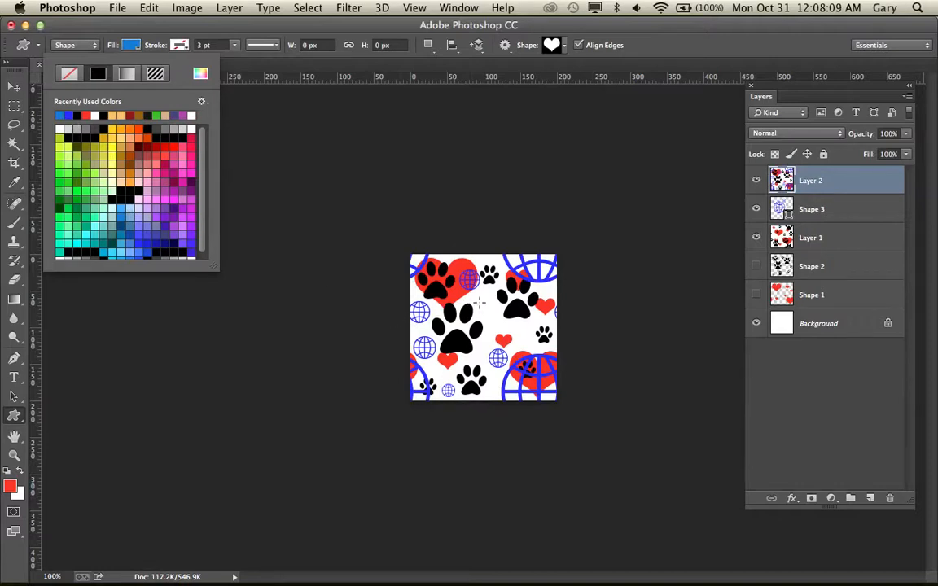
Step: Draw five blue hearts of varying sizes in the gaps across the middle and lower part of the tile
left_click_drag(474, 294, 543, 351)
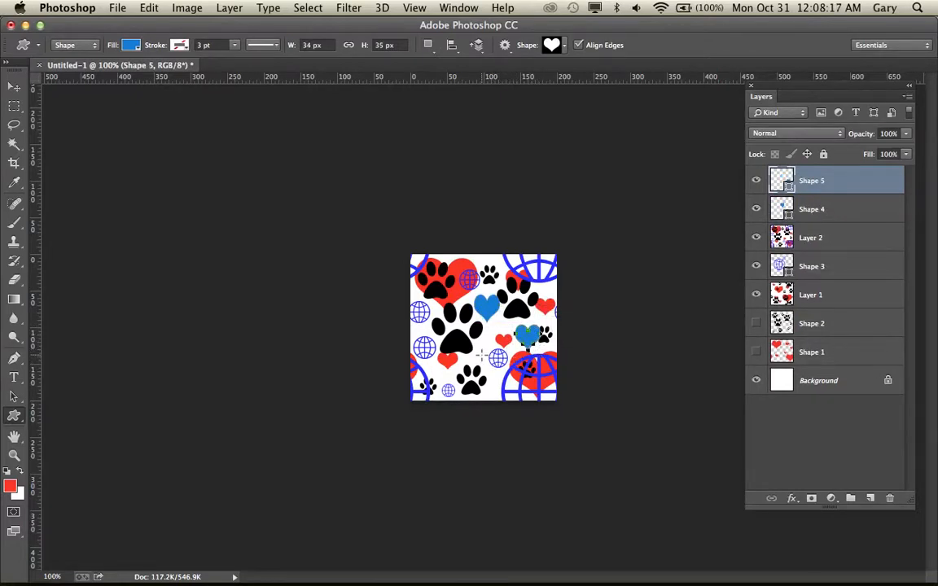
left_click_drag(478, 351, 494, 372)
left_click_drag(430, 365, 457, 391)
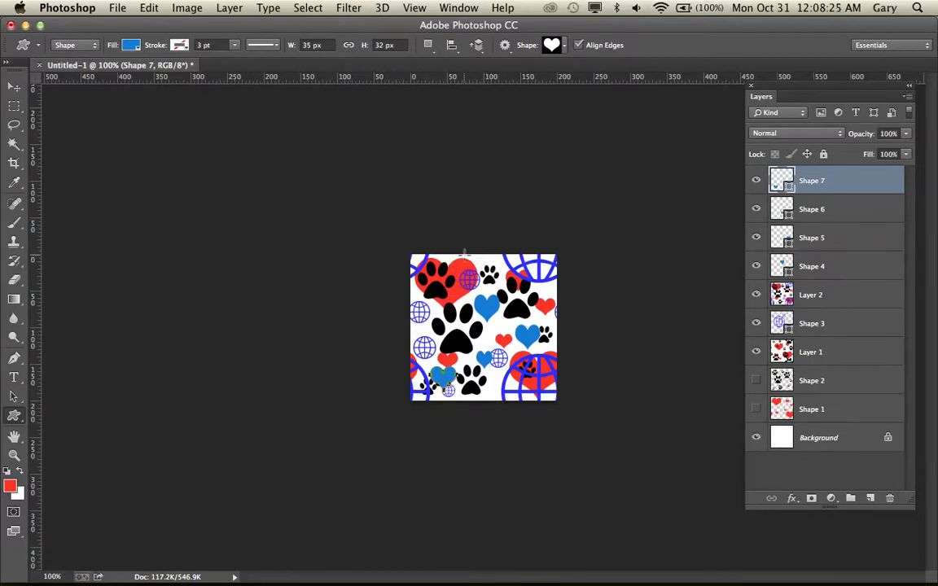
left_click_drag(494, 375, 517, 396)
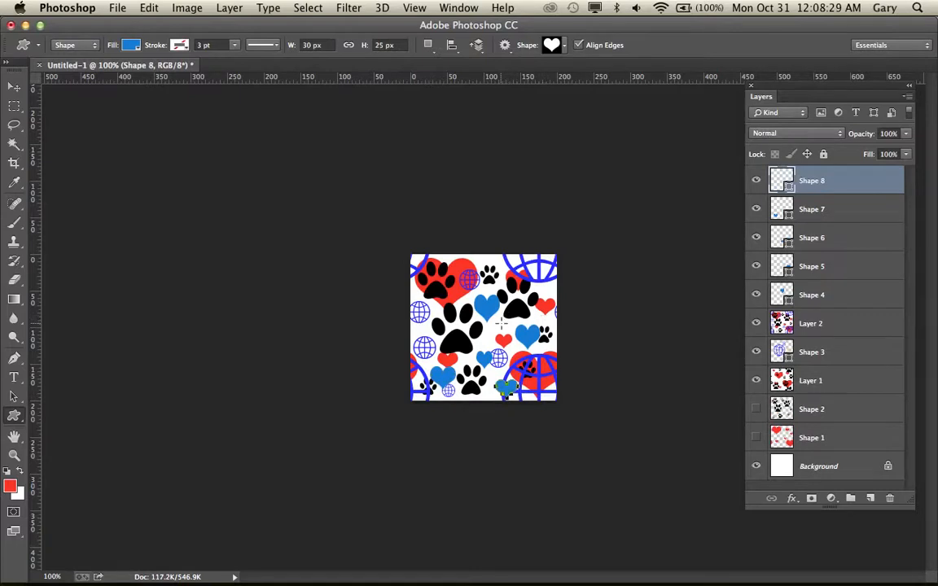
Step: Draw one more blue heart, about 22 × 19 px, just above the small red heart near the tile's centre
left_click_drag(495, 324, 511, 337)
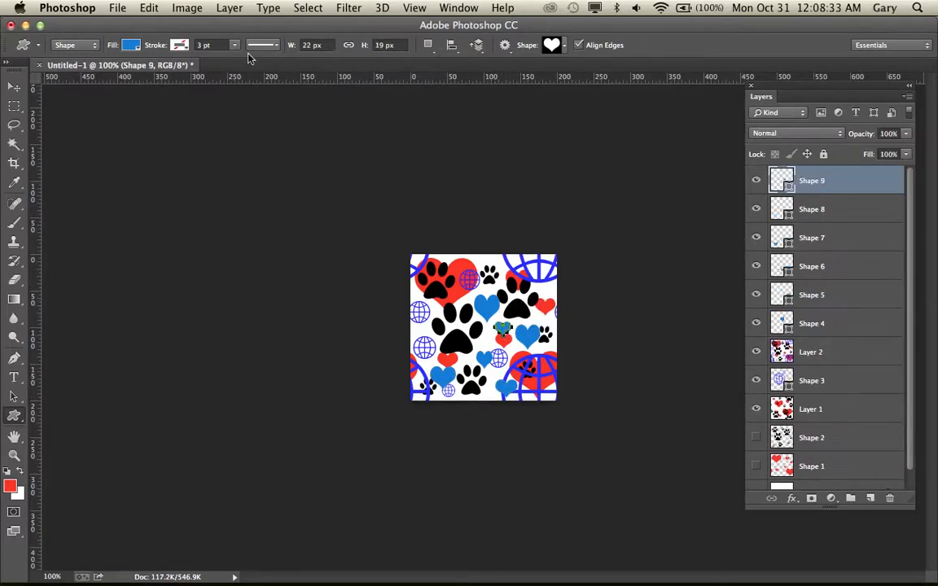
left_click(13, 106)
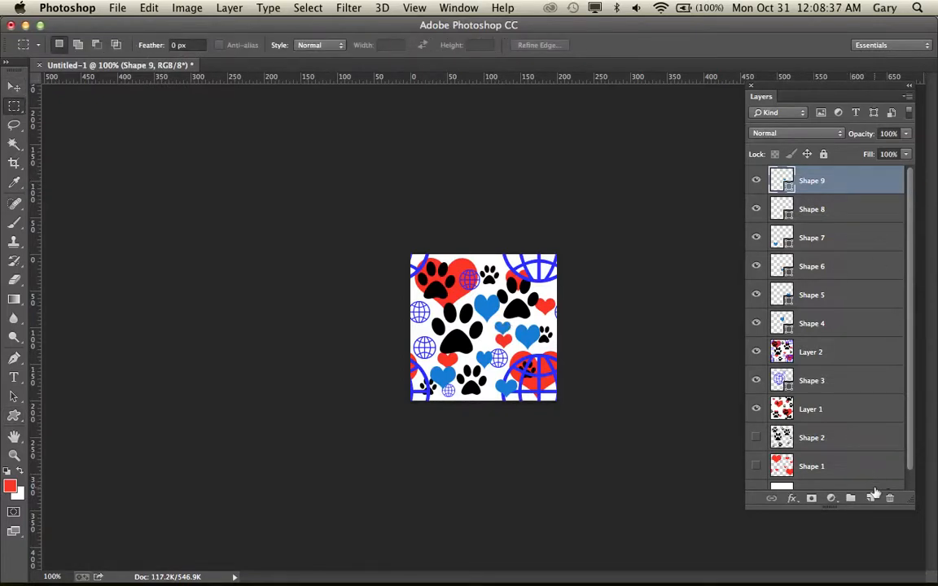
Step: Stamp the visible layers onto a new top layer and reapply the last Offset filter to it
key("super+shift+alt+n")
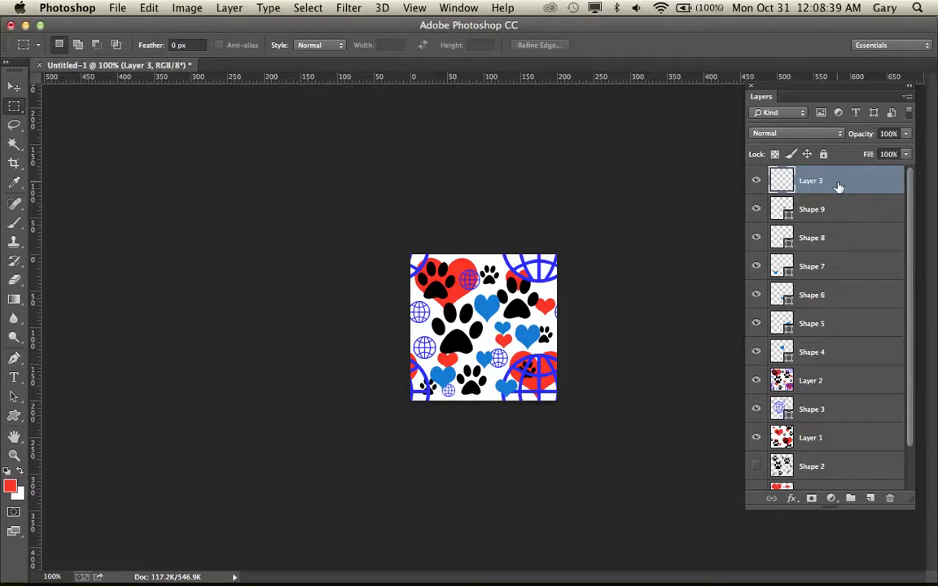
key("super+shift+alt+e")
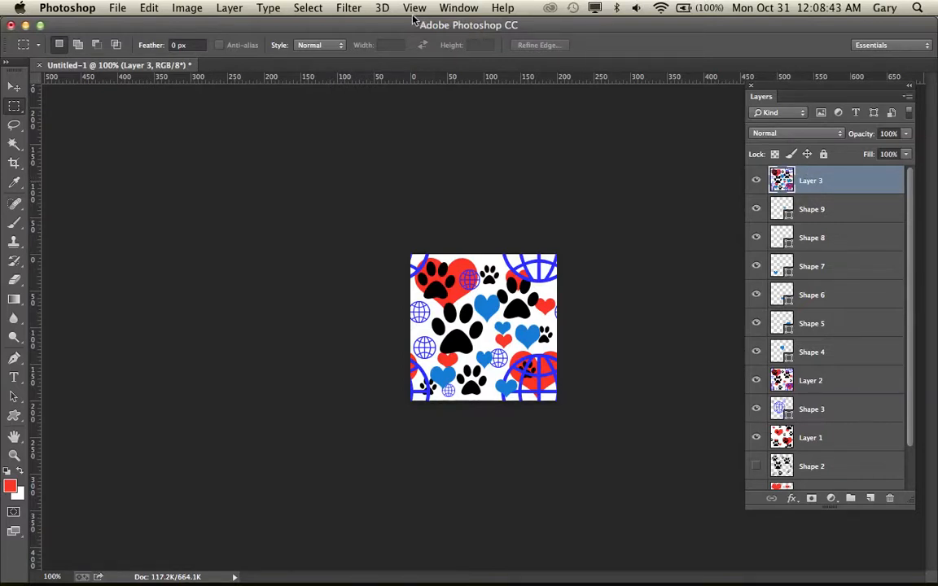
left_click(350, 10)
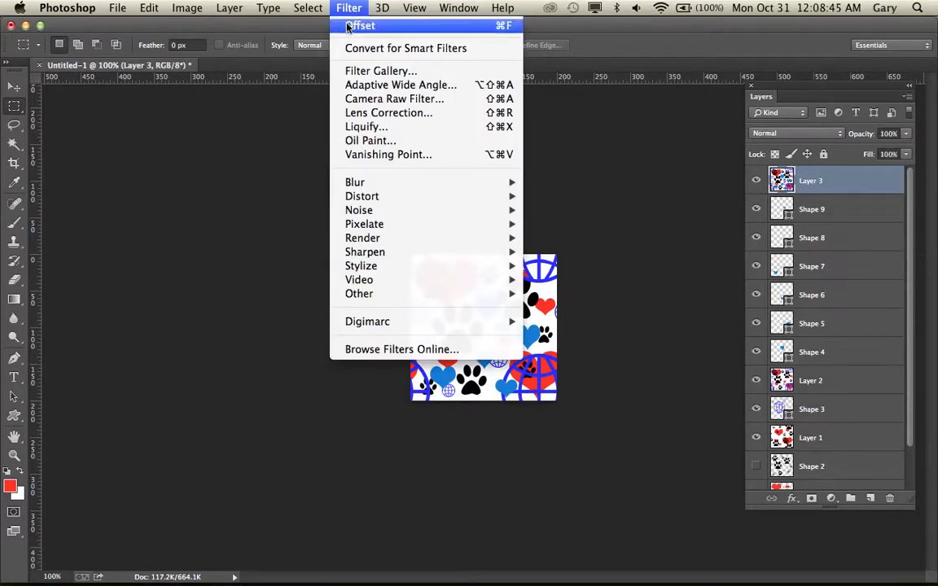
left_click(359, 26)
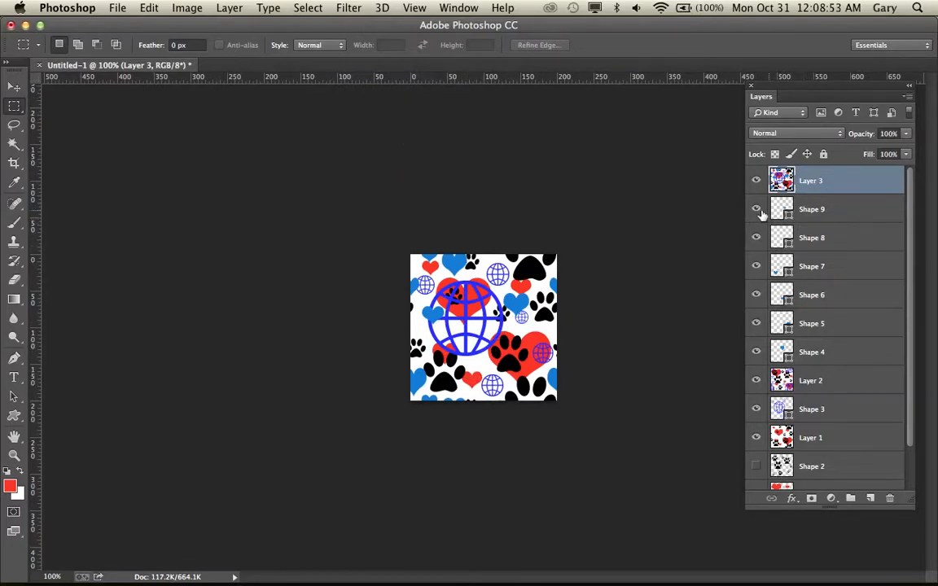
Step: Hide every layer between the top stamped layer and the Background, and lower the stamped layer's opacity to 37%
left_click_drag(756, 213, 757, 456)
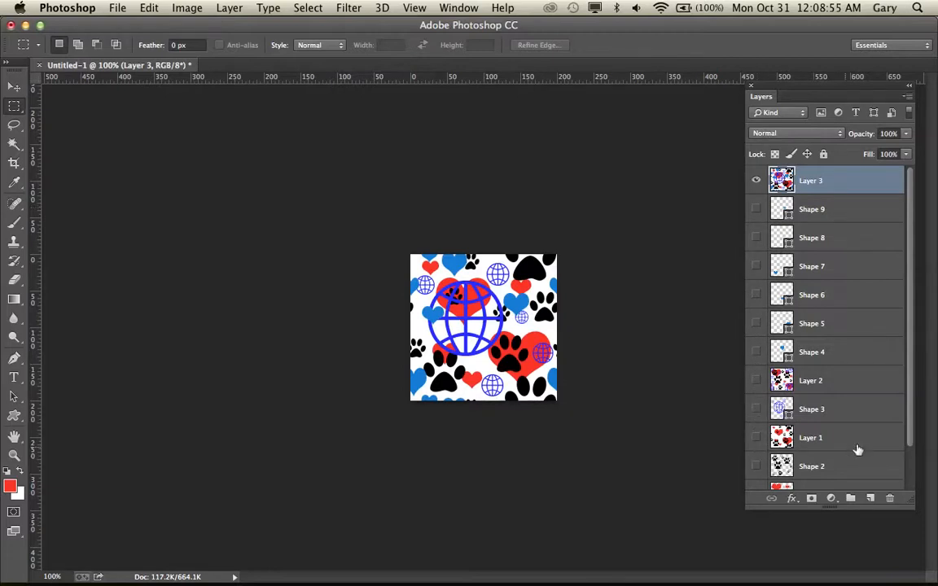
scroll(906, 424, "down", 2)
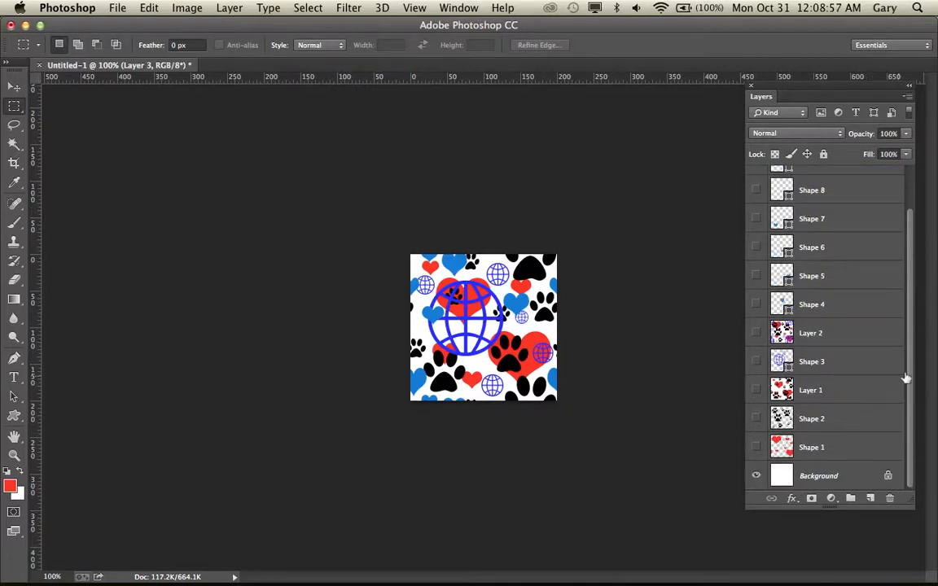
scroll(911, 383, "up", 2)
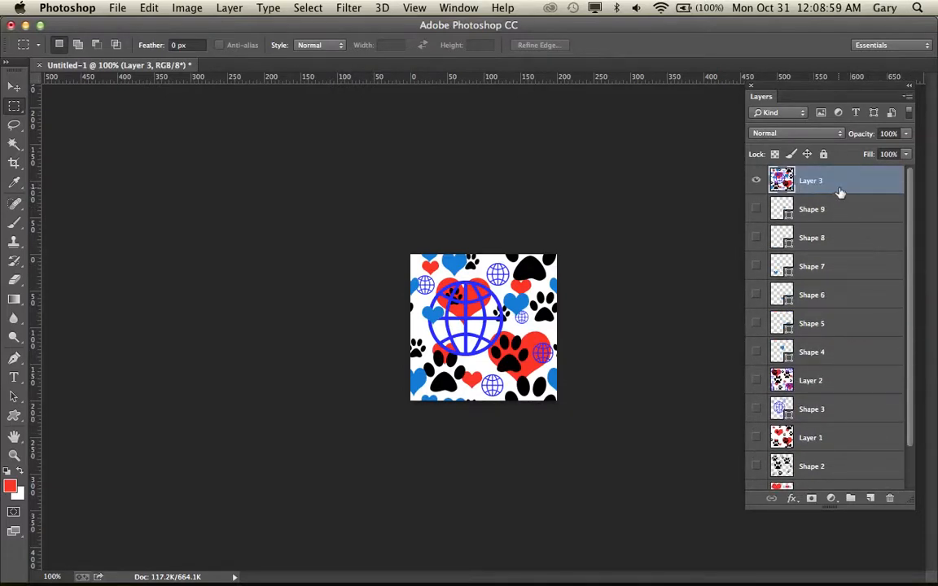
left_click(906, 134)
left_click_drag(906, 147, 864, 155)
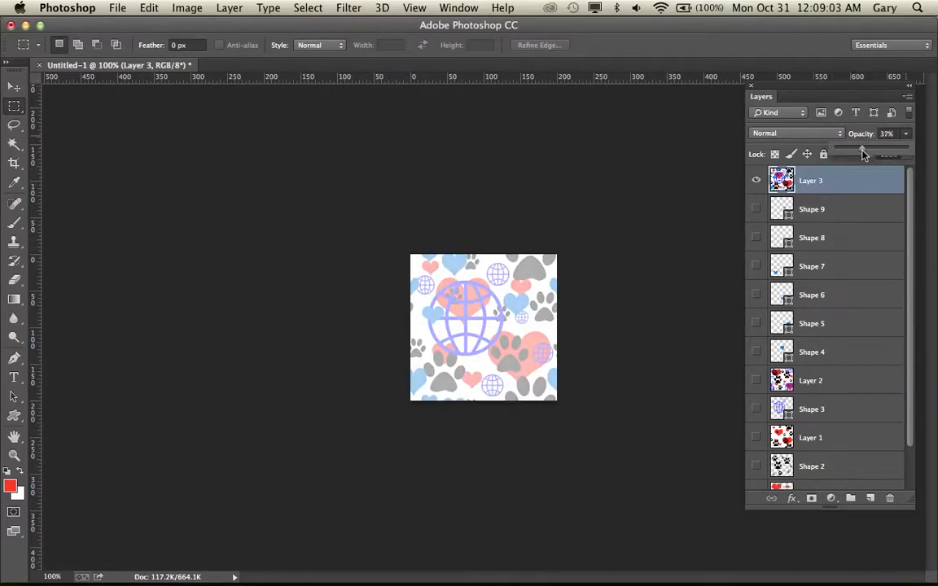
Step: Export the tile for the web as a maximum-quality JPEG, replacing bg.jpg in the tile folder
left_click(117, 9)
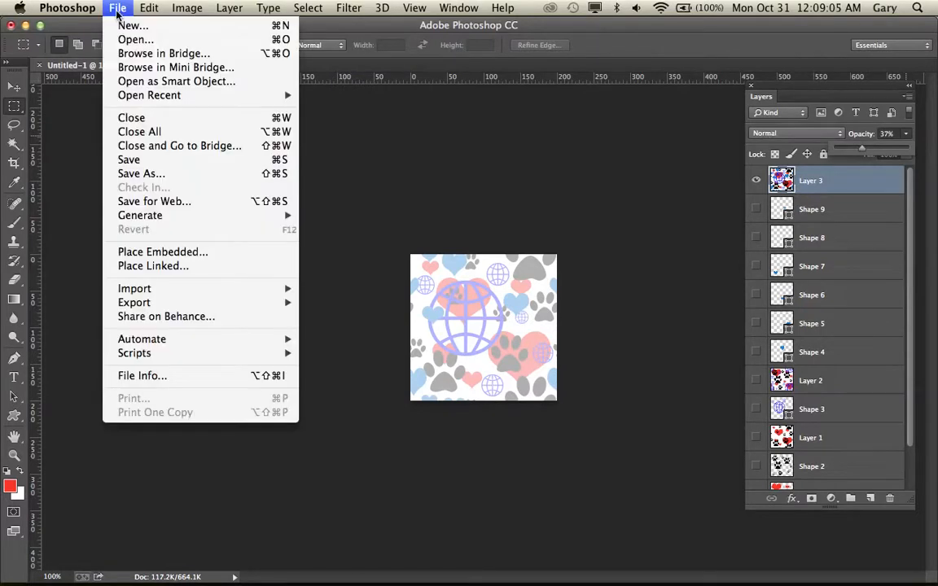
left_click(158, 202)
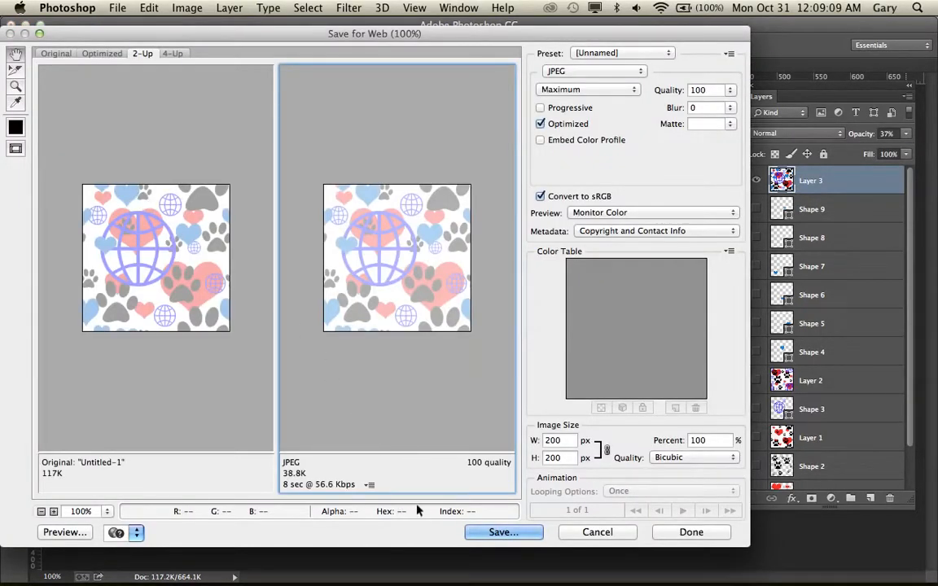
left_click(481, 534)
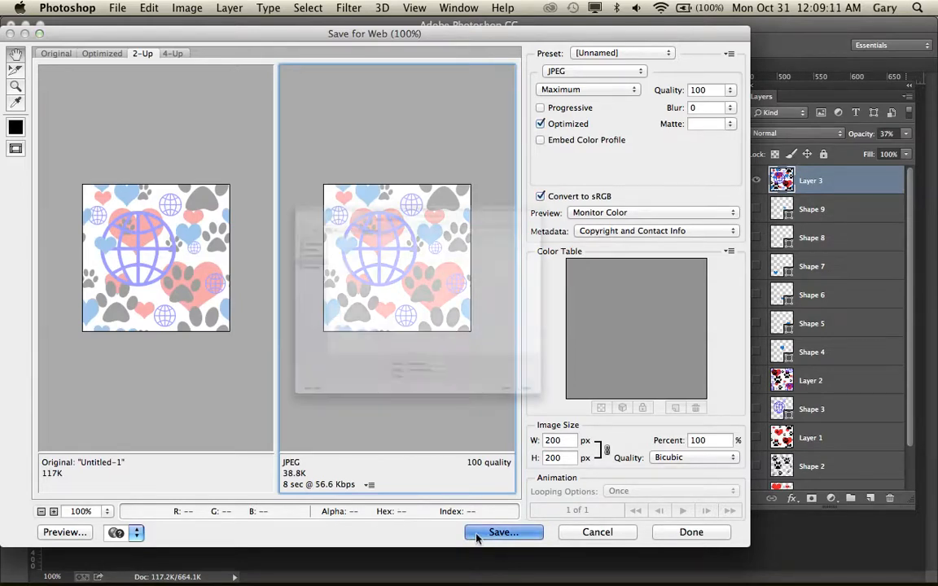
left_click(334, 120)
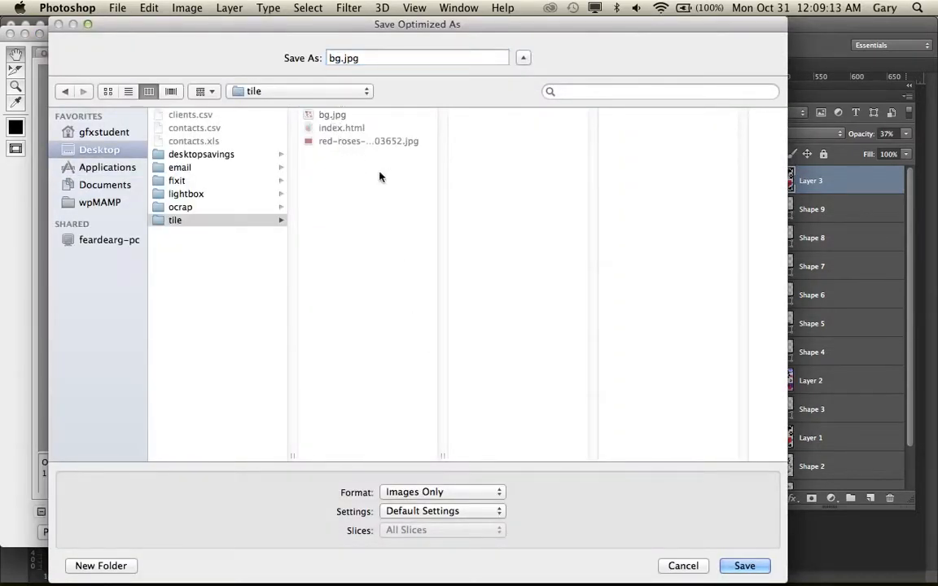
left_click(757, 564)
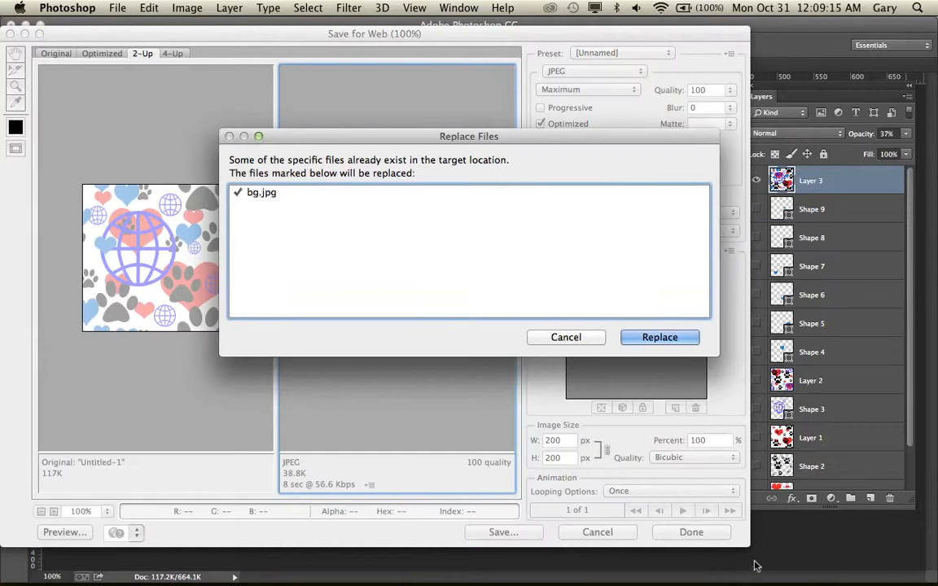
left_click(689, 337)
Step: Switch to Firefox, reload index.html to check the tiled background, and bring up the roses image search
key("super+Tab")
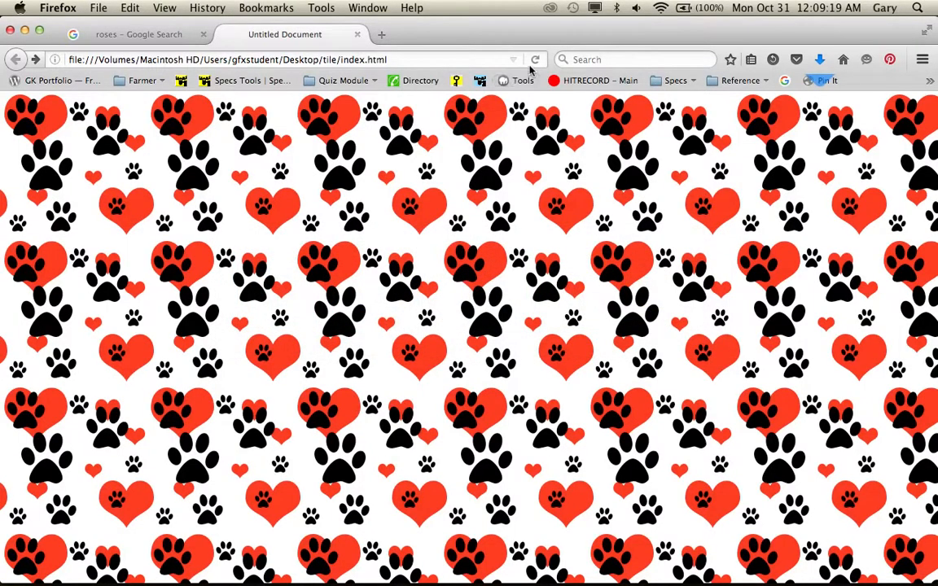
left_click(536, 60)
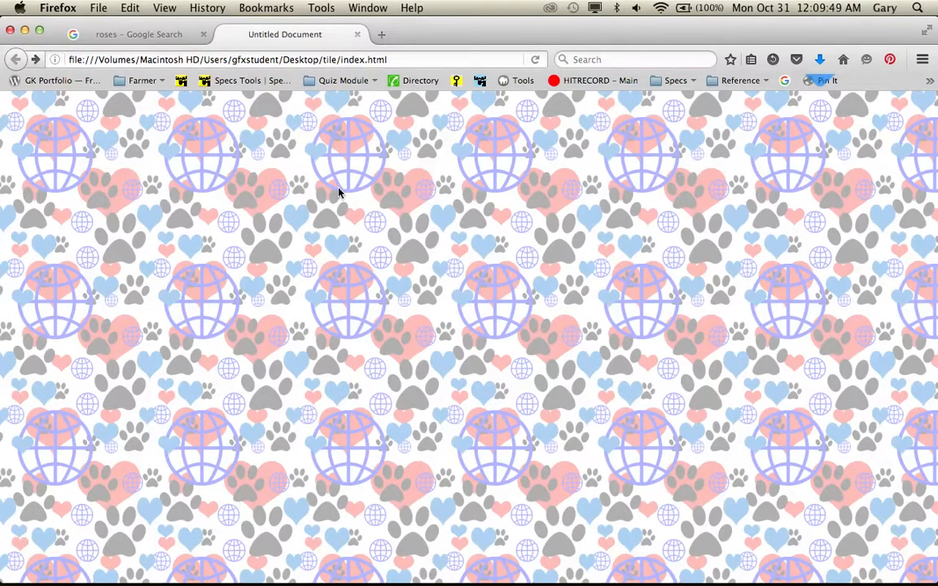
left_click(157, 35)
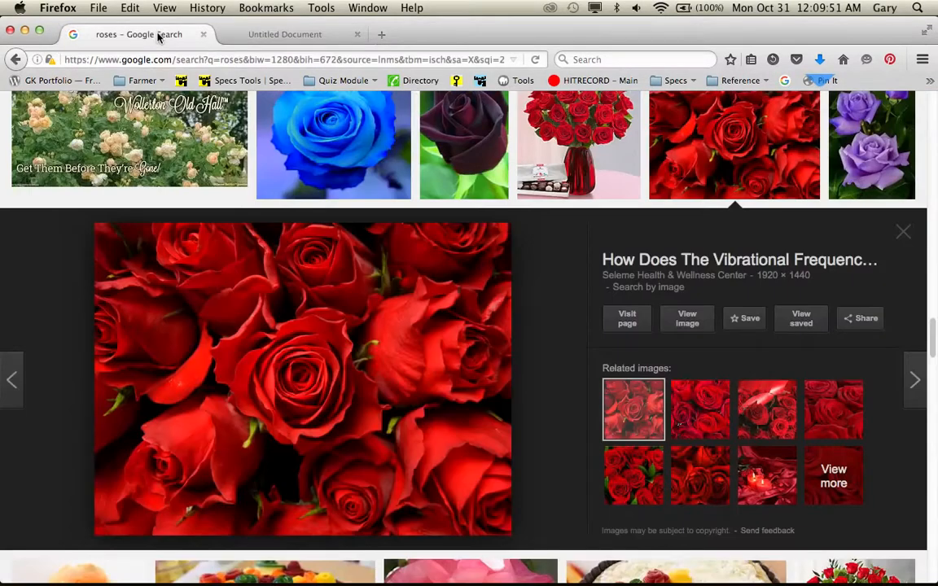
Step: Return to Photoshop and close the hearts and paws tile document without saving
key("super+Tab")
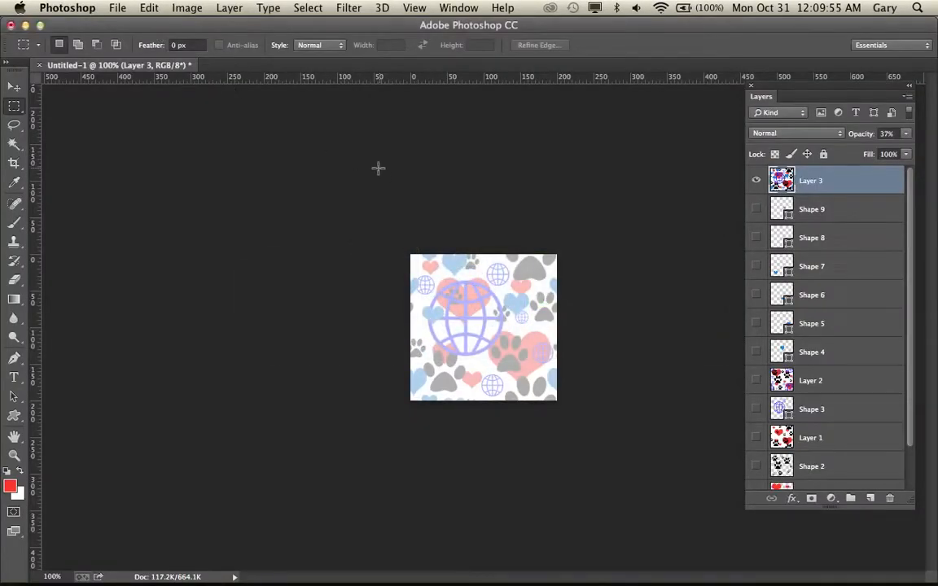
key("super+Tab")
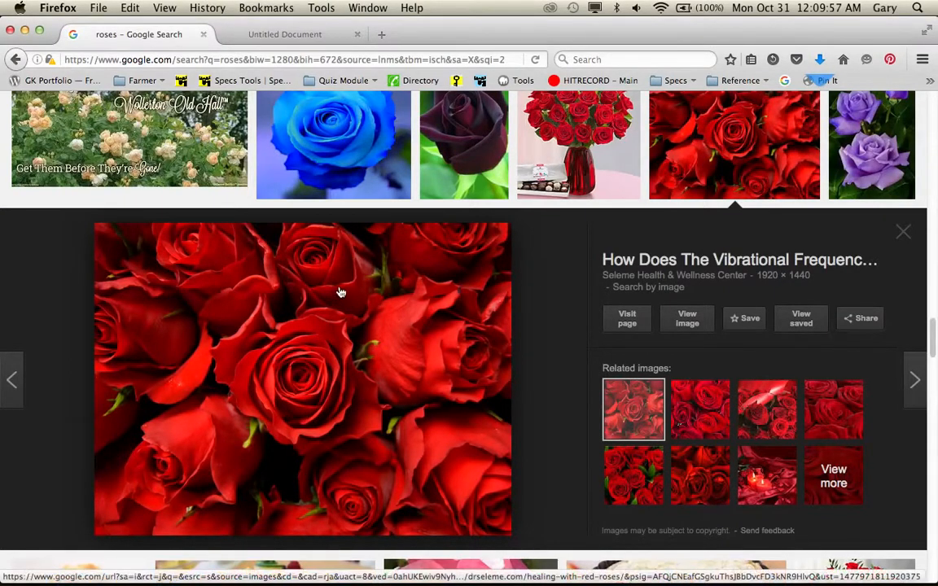
key("super+Tab")
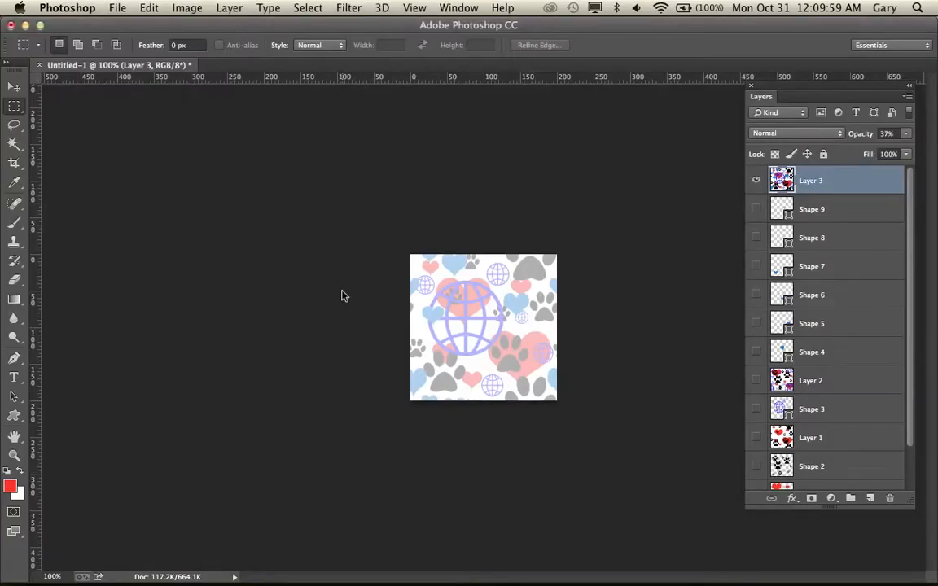
left_click(38, 65)
left_click(450, 225)
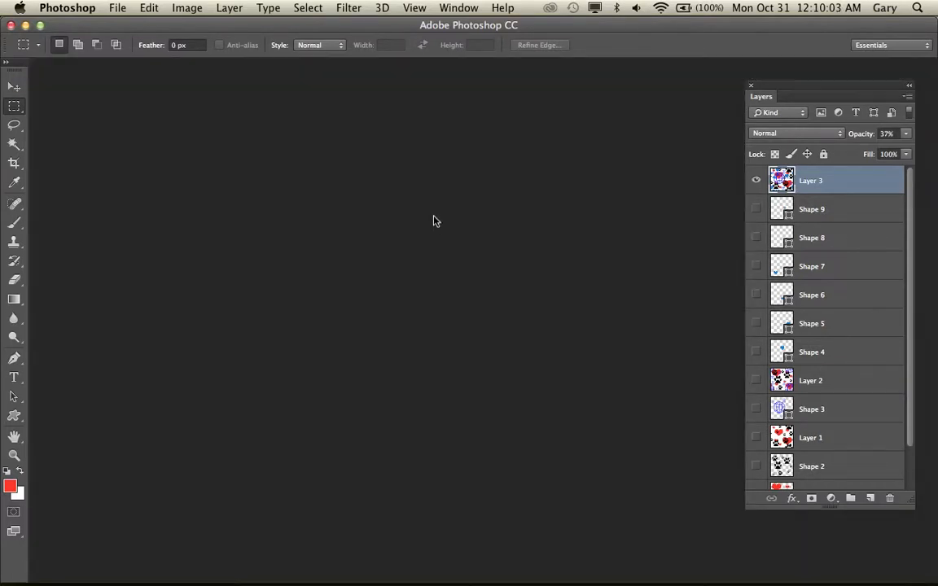
Step: Create a new 400 × 400 px RGB document at 72 pixels/inch with a white background
left_click(119, 10)
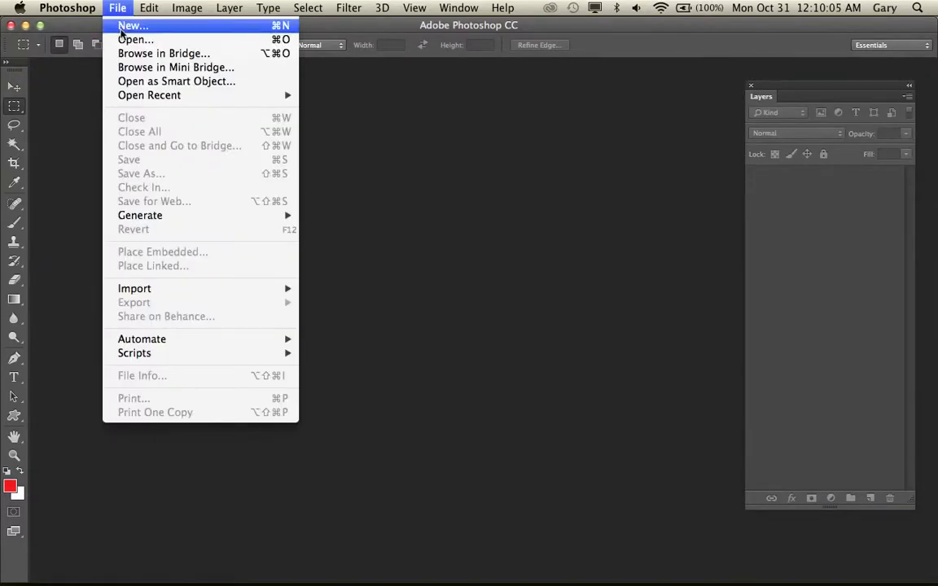
left_click(121, 29)
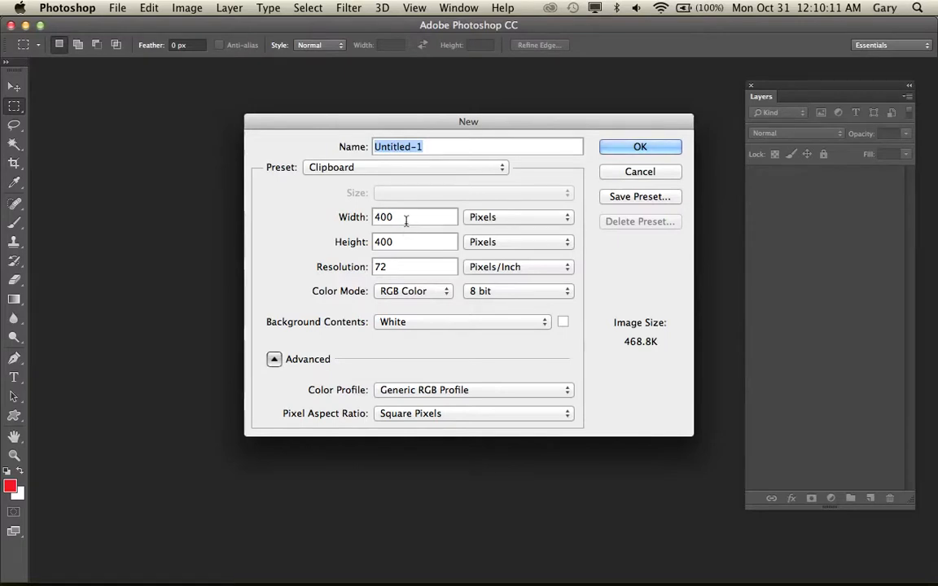
left_click(609, 150)
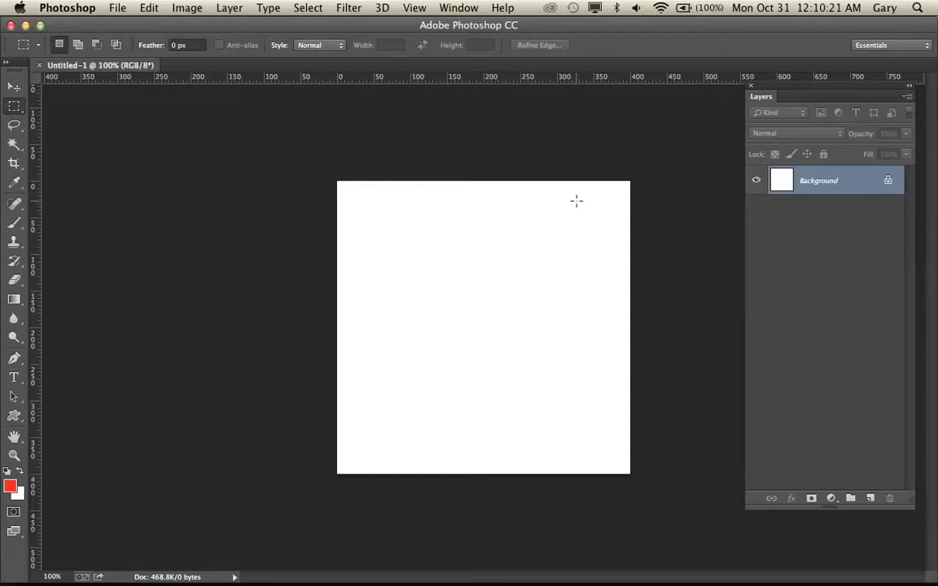
Step: Copy the large red roses image from Firefox and paste it into the blank Photoshop document
key("super+Tab")
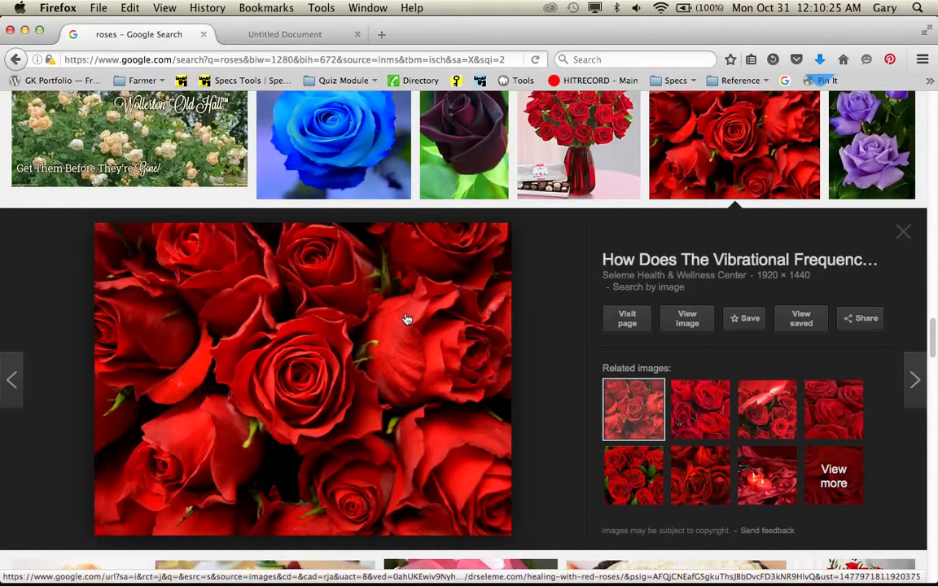
right_click(407, 318)
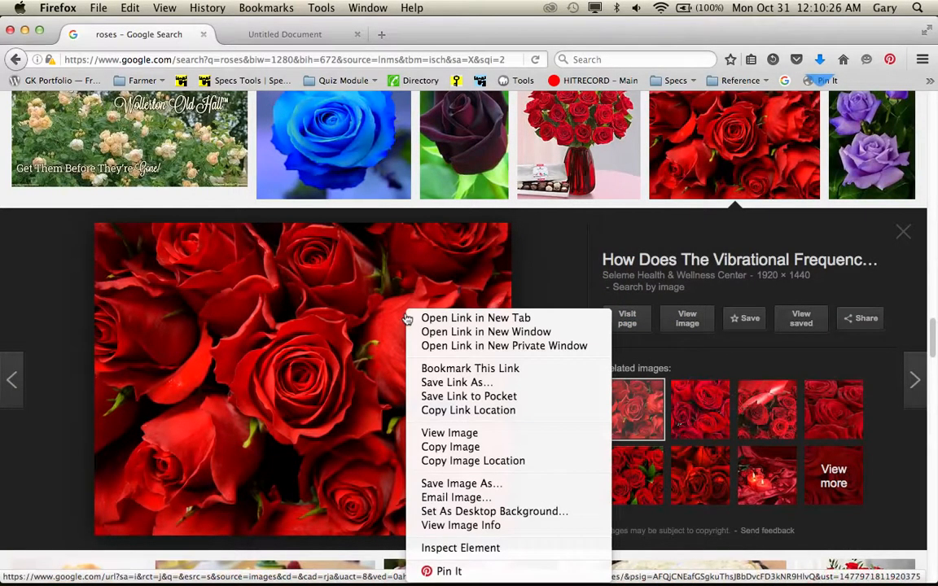
left_click(451, 447)
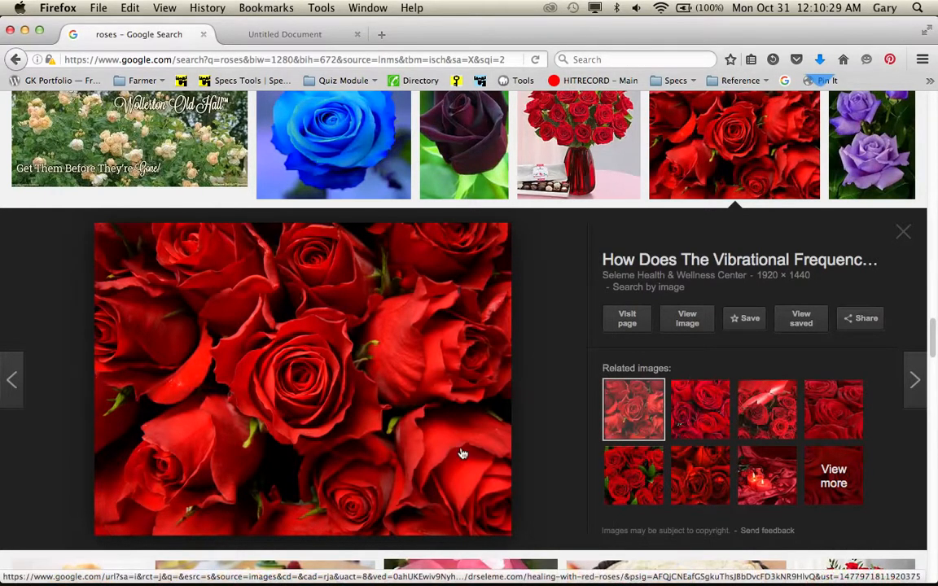
key("super+Tab")
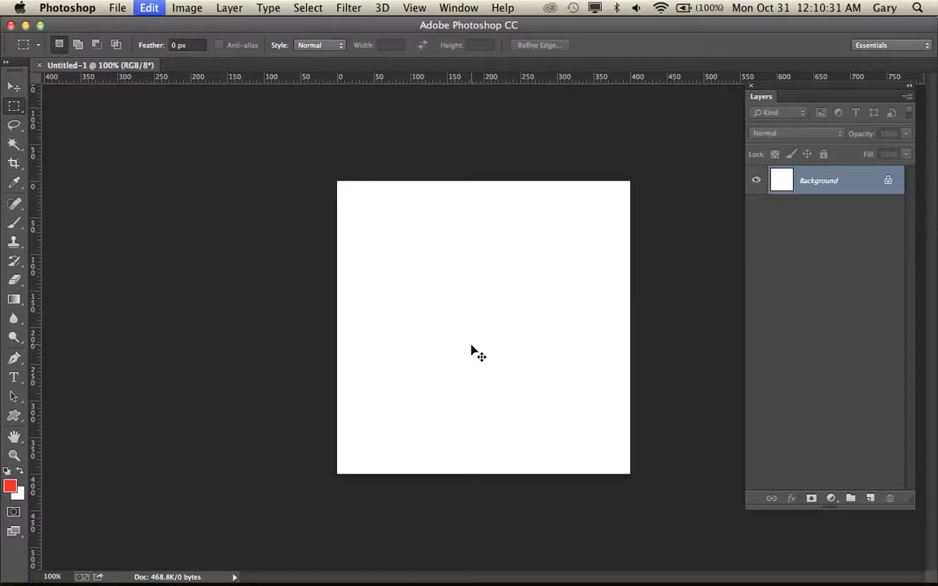
key("super+v")
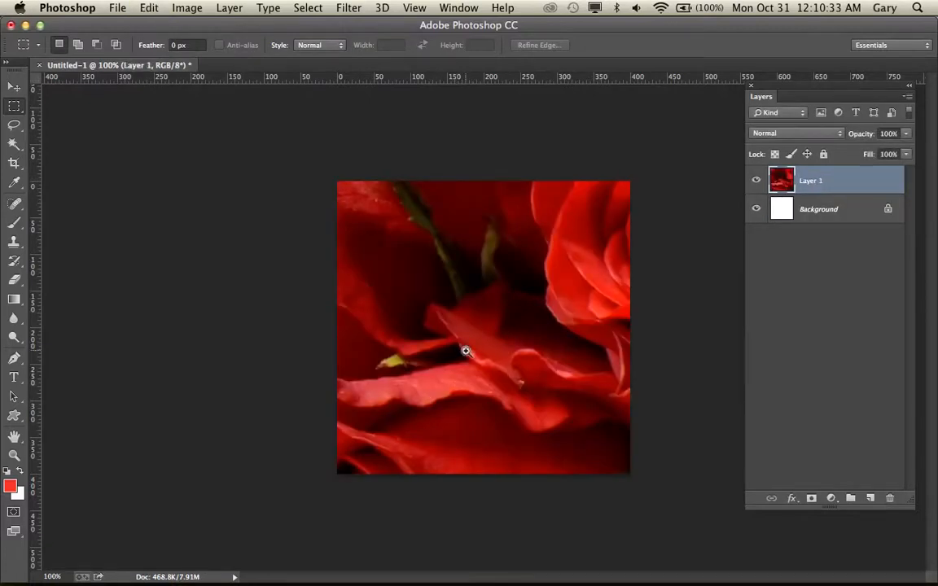
Step: Scale the pasted roses layer down to about 31.7% with Free Transform, keeping its upper-left corner at the canvas corner
left_click(475, 360)
left_click_drag(474, 360, 370, 352)
key("super+t")
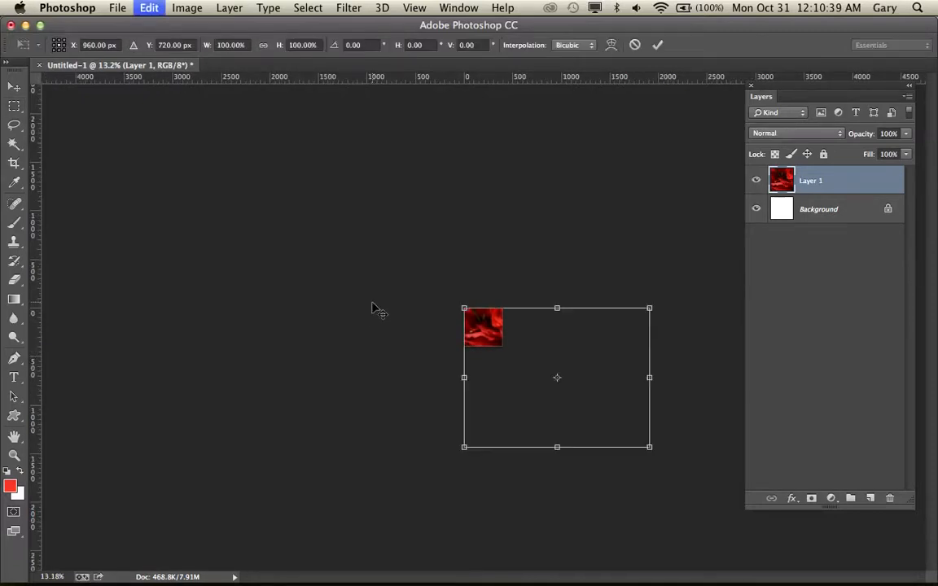
left_click_drag(652, 450, 509, 375)
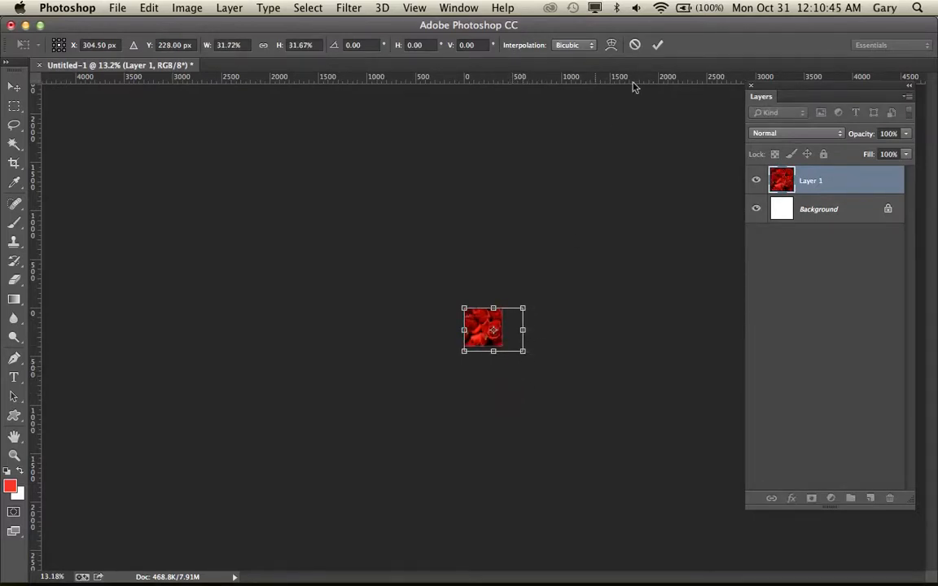
left_click(658, 44)
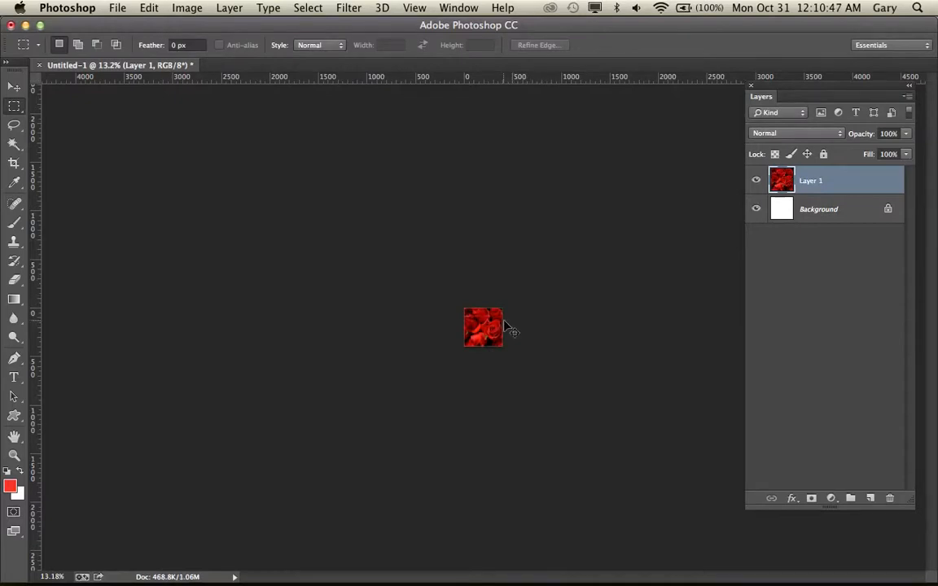
Step: Reposition the roses layer so the large open rose sits in the middle of the canvas
key("super")
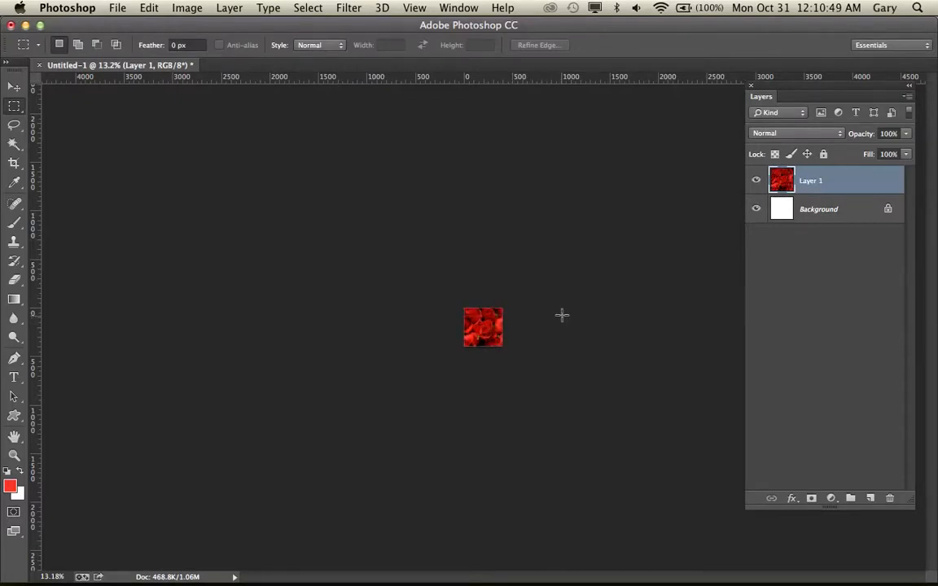
key("super+space")
left_click_drag(496, 334, 593, 345)
left_click_drag(513, 366, 509, 335)
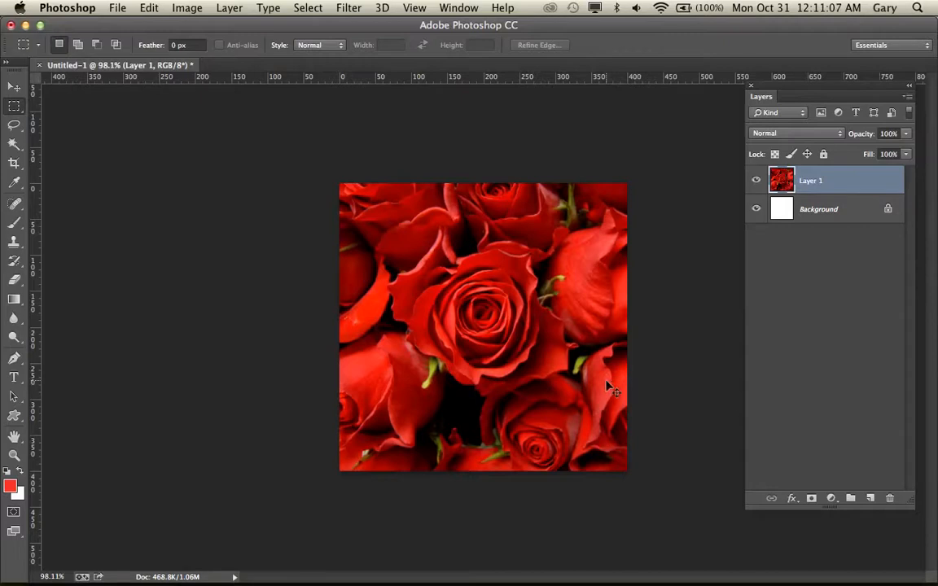
Step: Crop the roses layer to the canvas bounds, clear the selection and check its extents with Free Transform
key("ctrl+t")
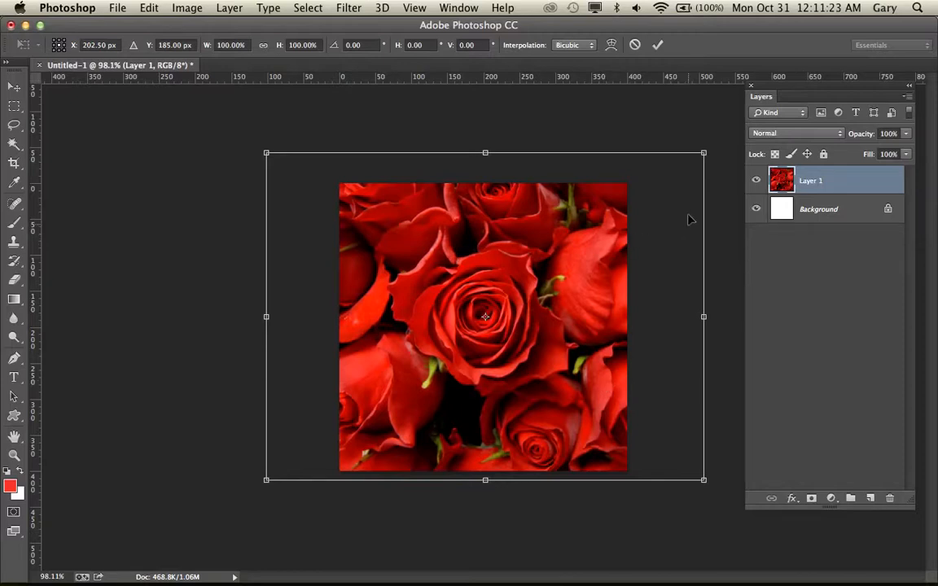
left_click(657, 45)
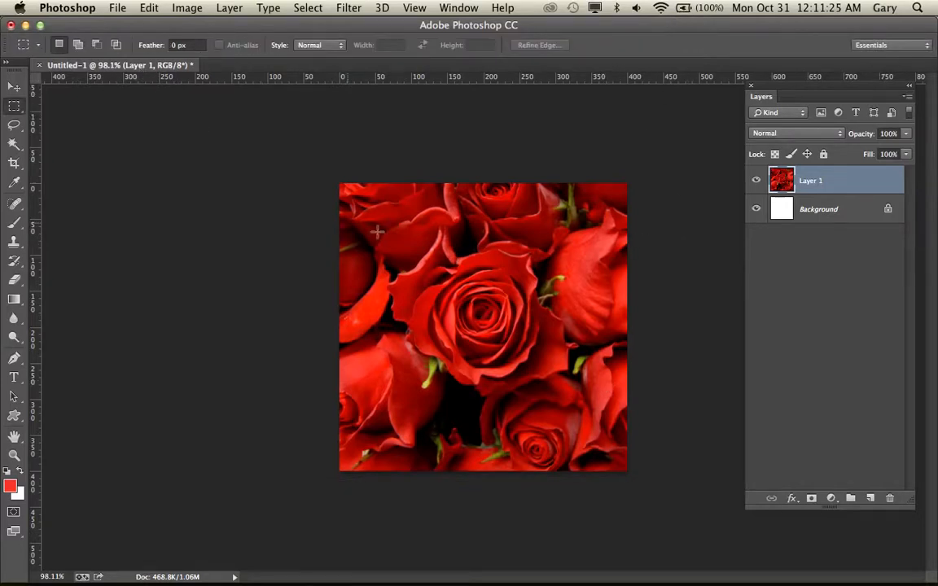
left_click_drag(335, 176, 674, 512)
left_click(186, 9)
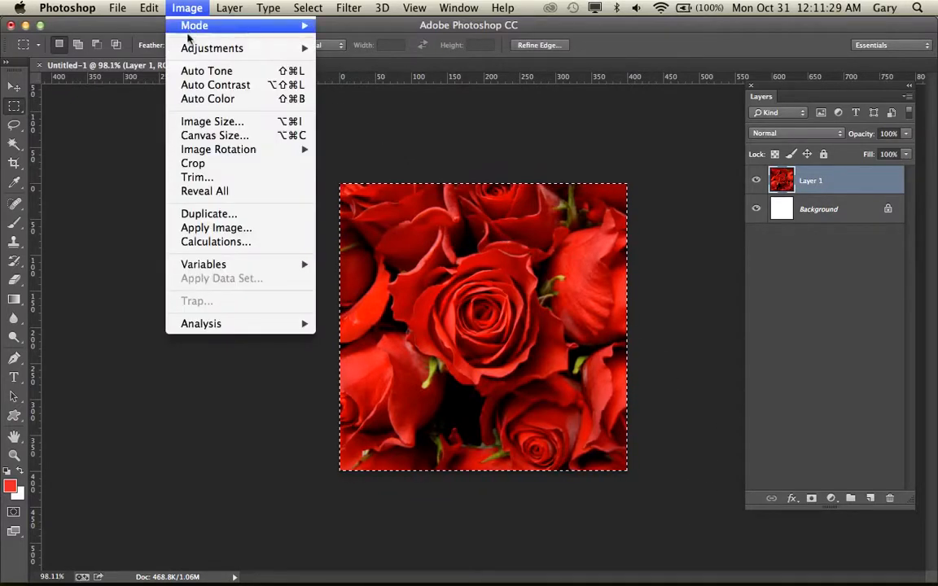
left_click(201, 164)
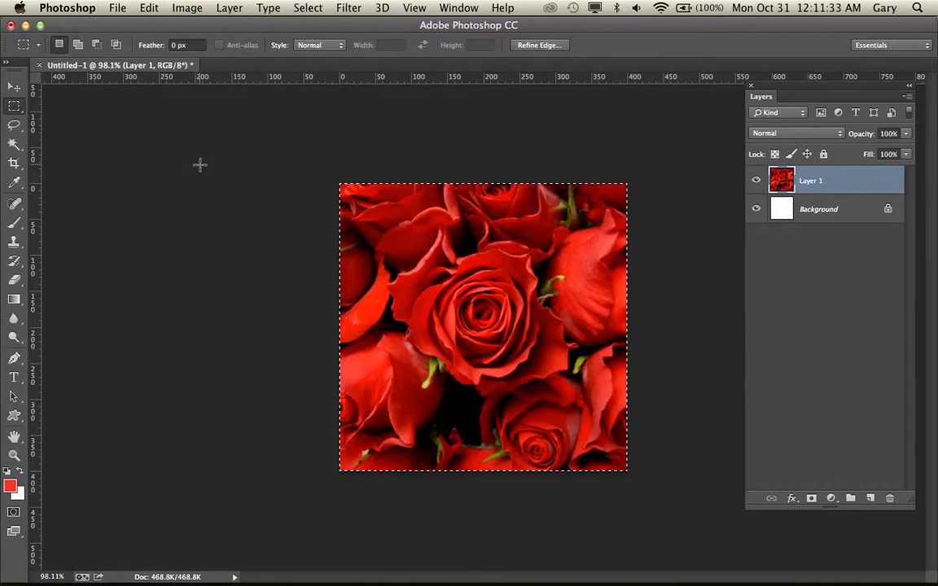
key("super+d")
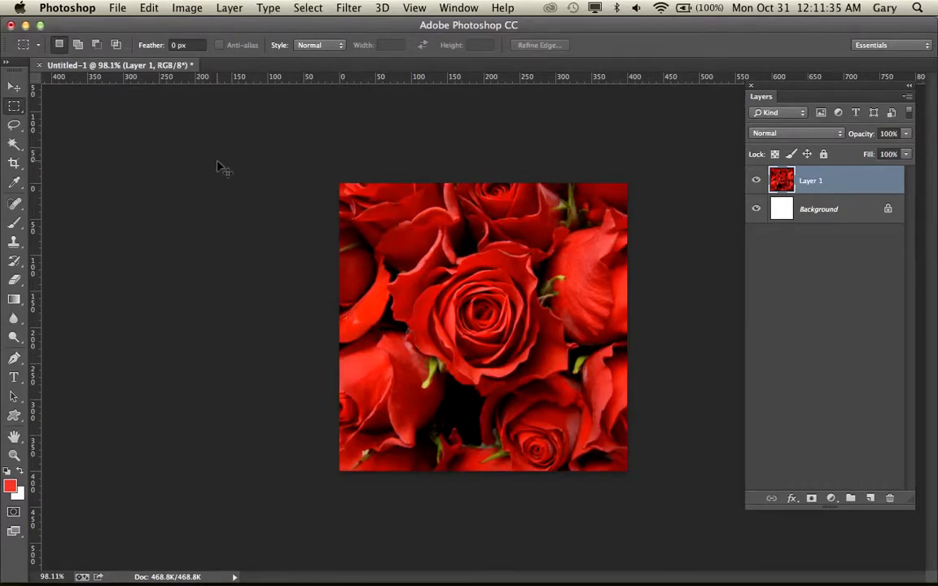
key("super+t")
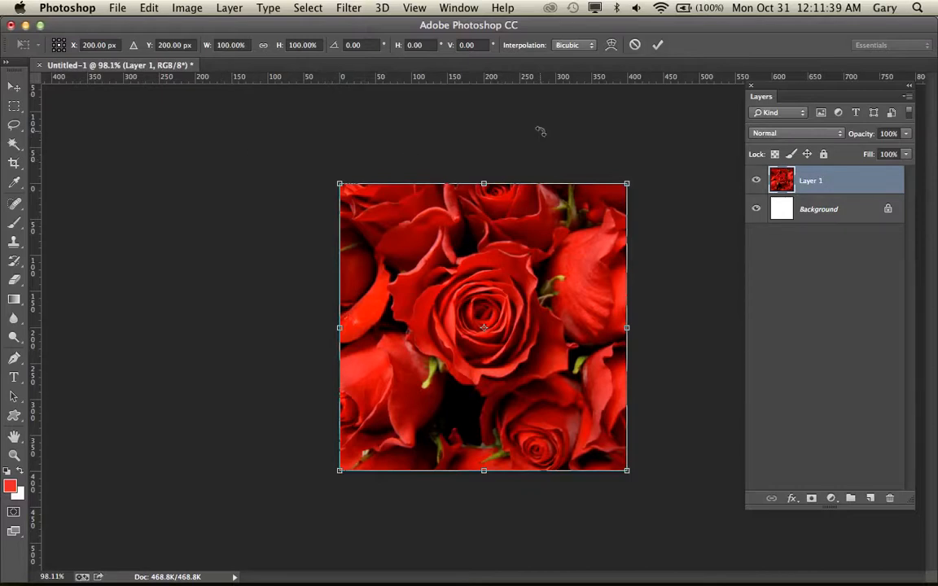
left_click(657, 44)
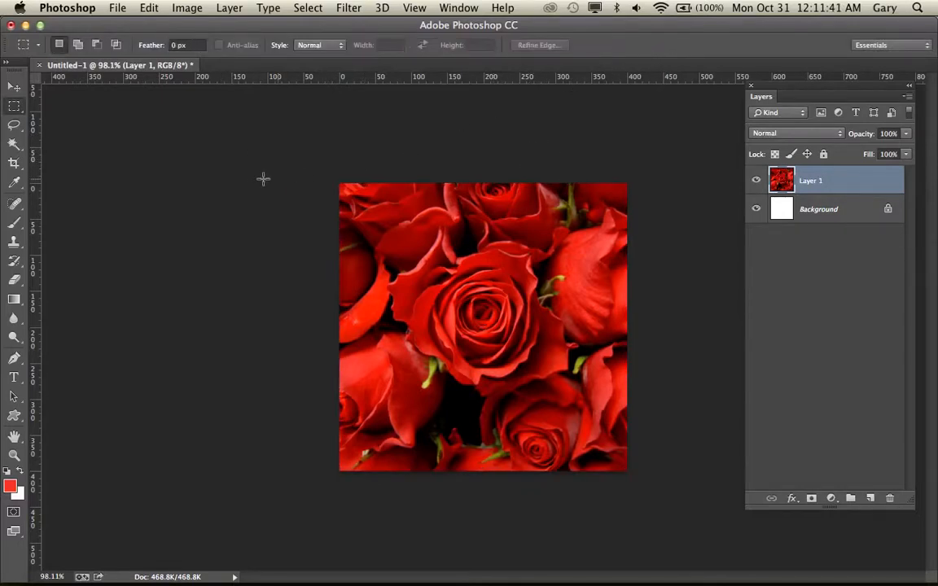
Step: Export the unedited roses image for web as a JPEG, replacing bg.jpg in the tile folder
left_click(112, 9)
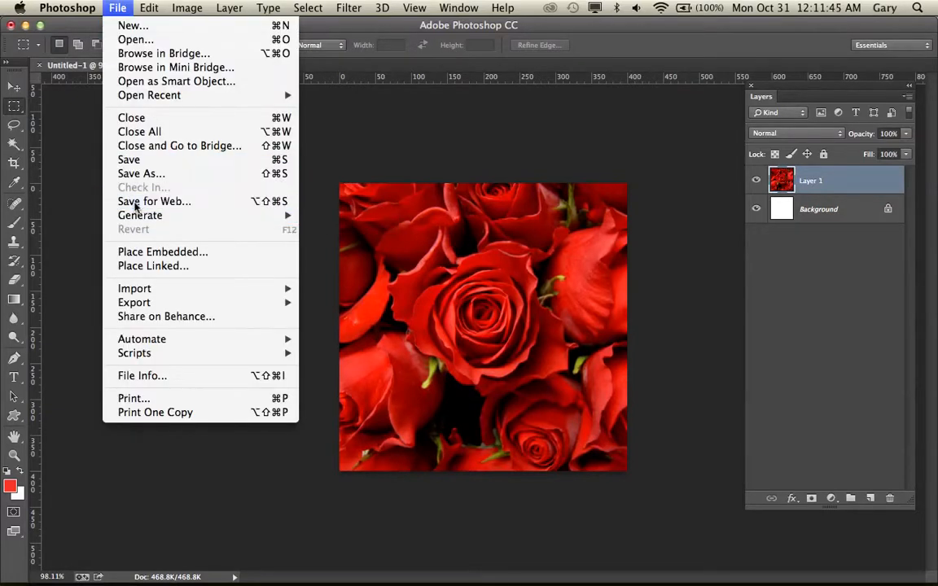
left_click(135, 202)
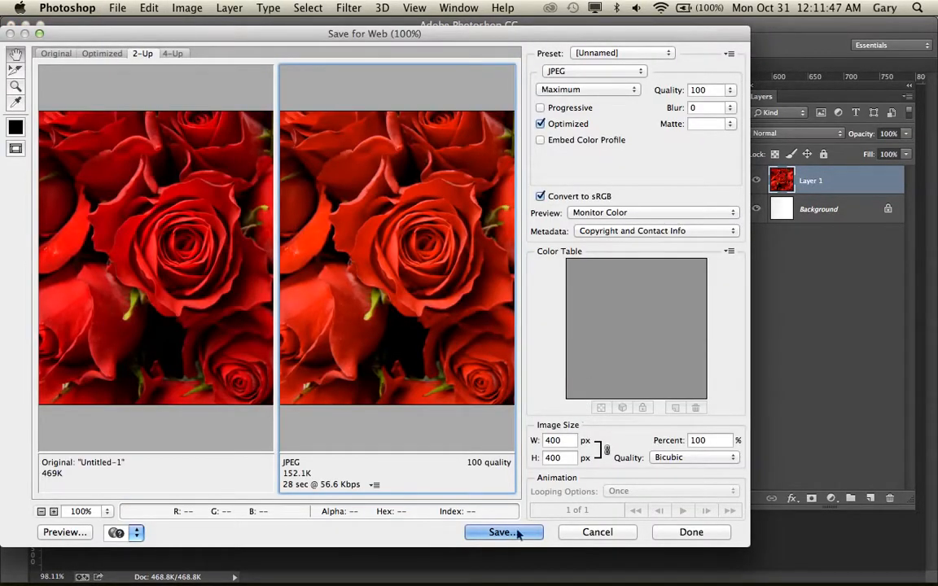
left_click(503, 534)
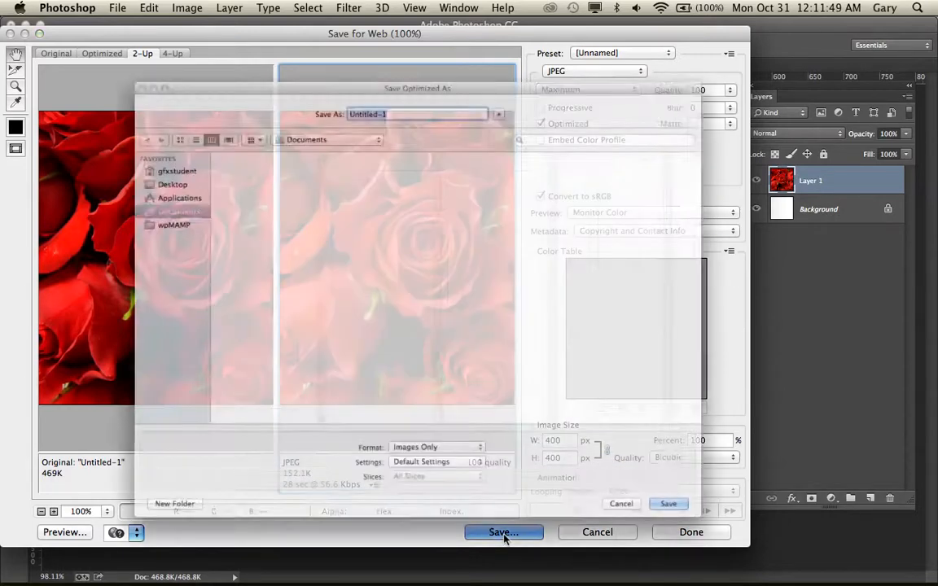
left_click(329, 119)
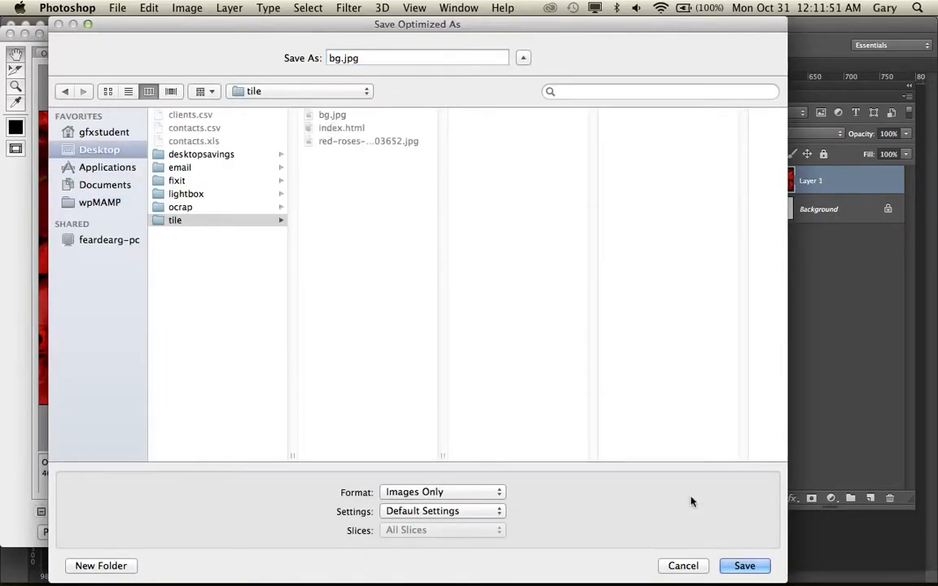
key("Return")
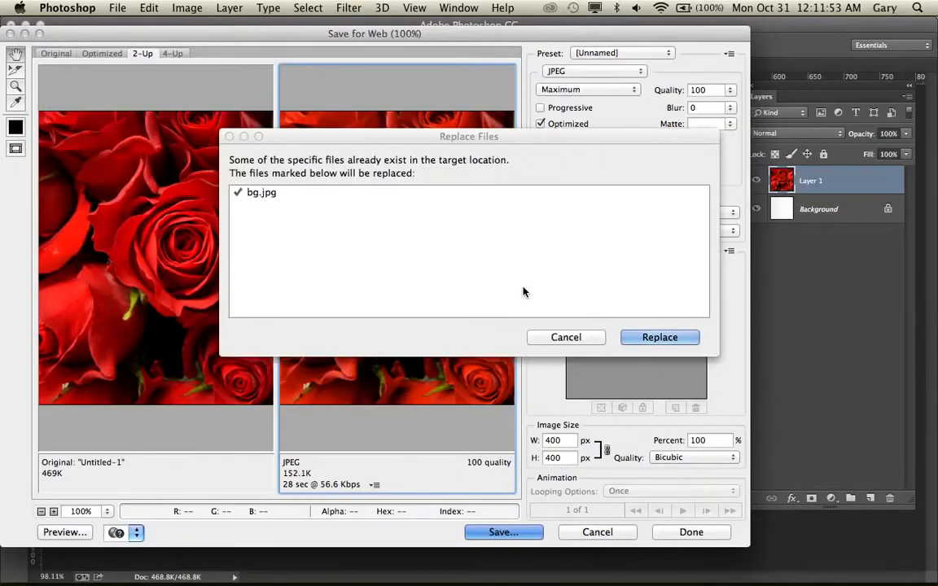
left_click(635, 341)
Step: Switch to Firefox and reload the local index.html page to inspect how the unedited roses background tiles
key("super+Tab")
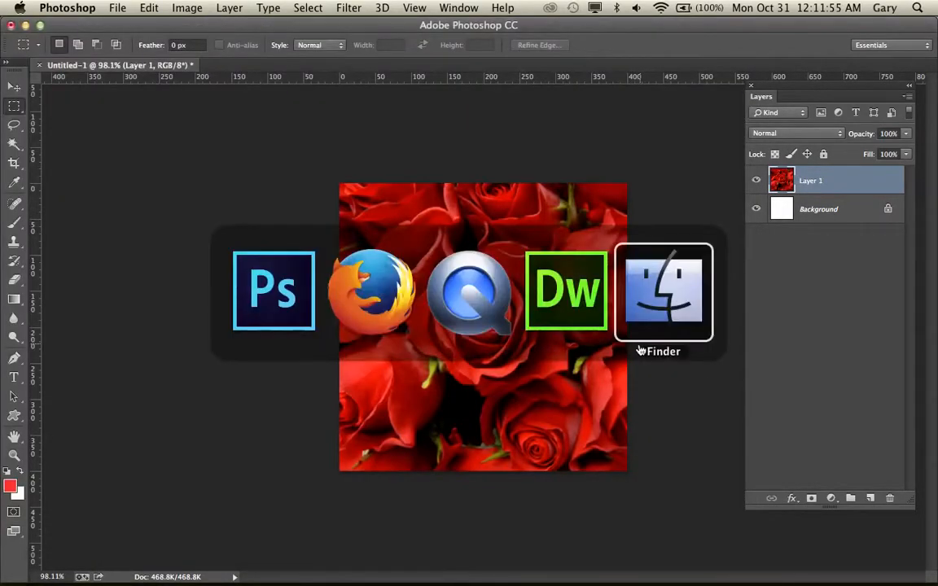
key("super+Tab")
key("super+Tab")
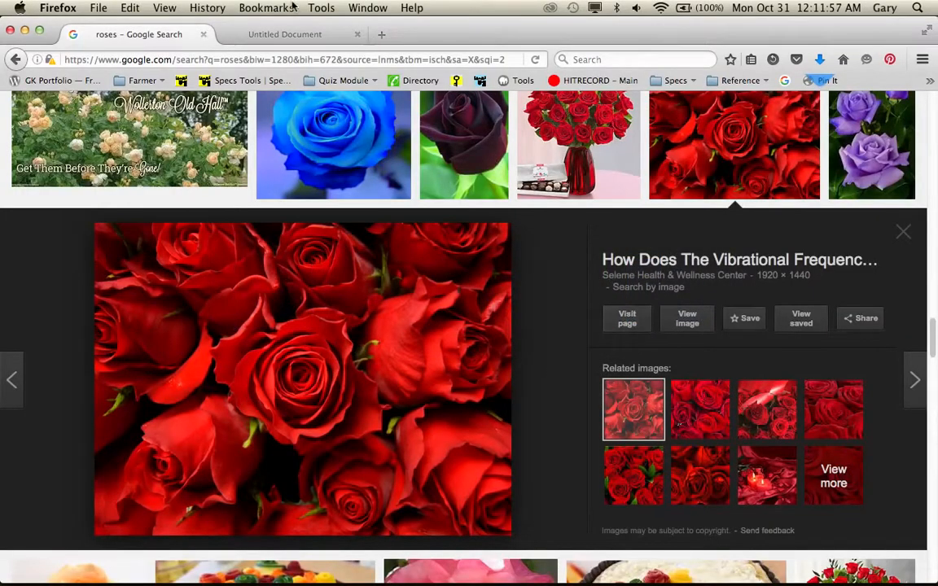
left_click(248, 38)
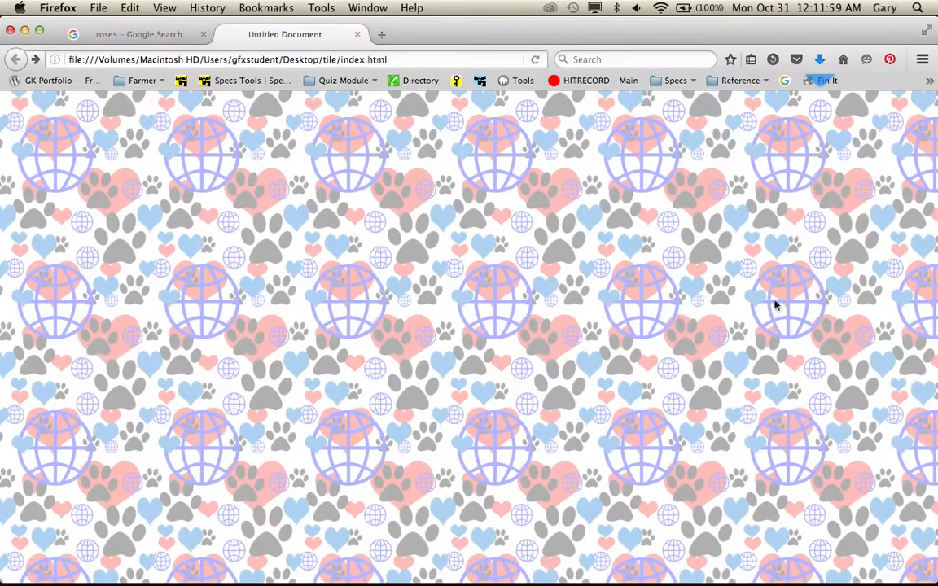
left_click(535, 59)
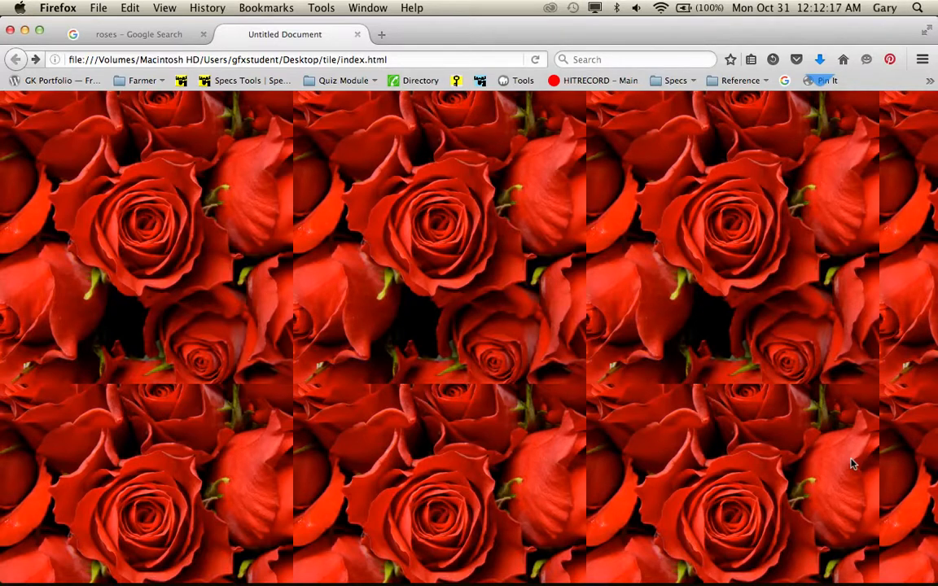
Step: Return to Photoshop, duplicate the roses layer as a backup and hide the duplicate
key("super+Tab")
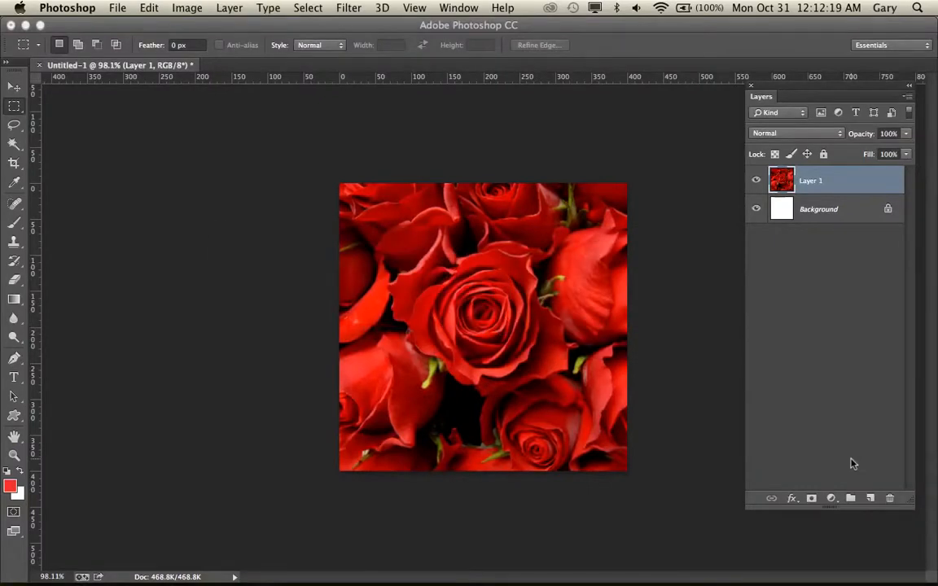
left_click_drag(844, 184, 870, 495)
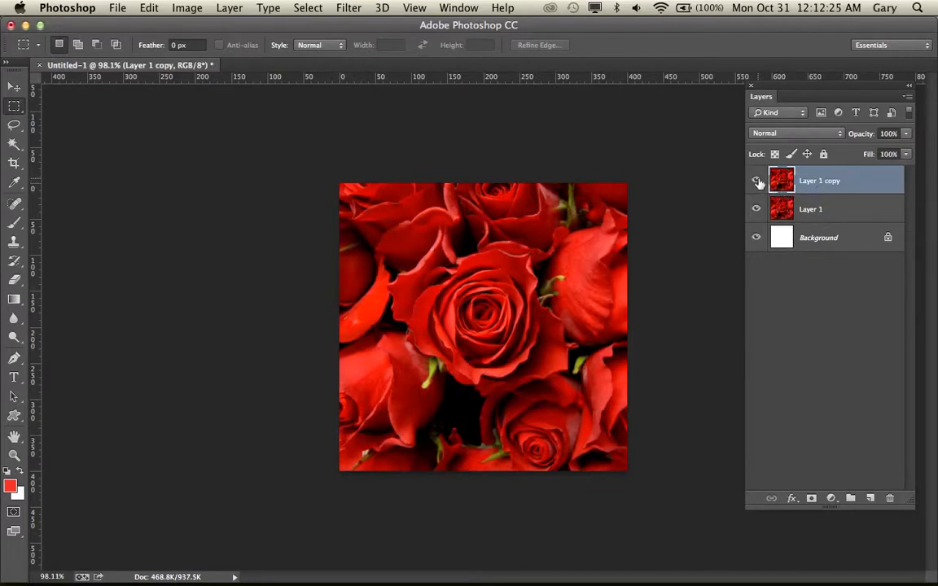
left_click(757, 183)
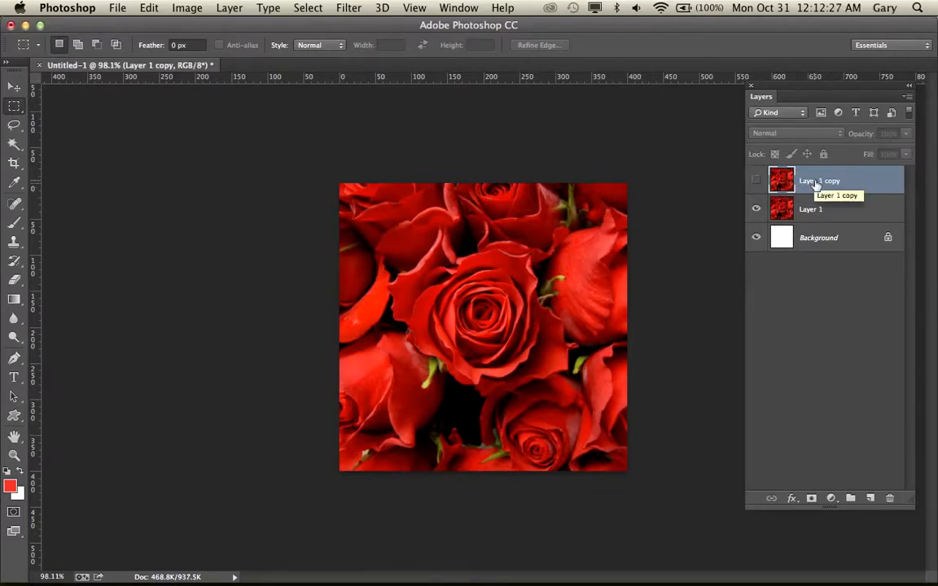
Step: Apply the Offset filter to the original roses layer with 200 px horizontal, 200 px vertical and Wrap Around
left_click(815, 211)
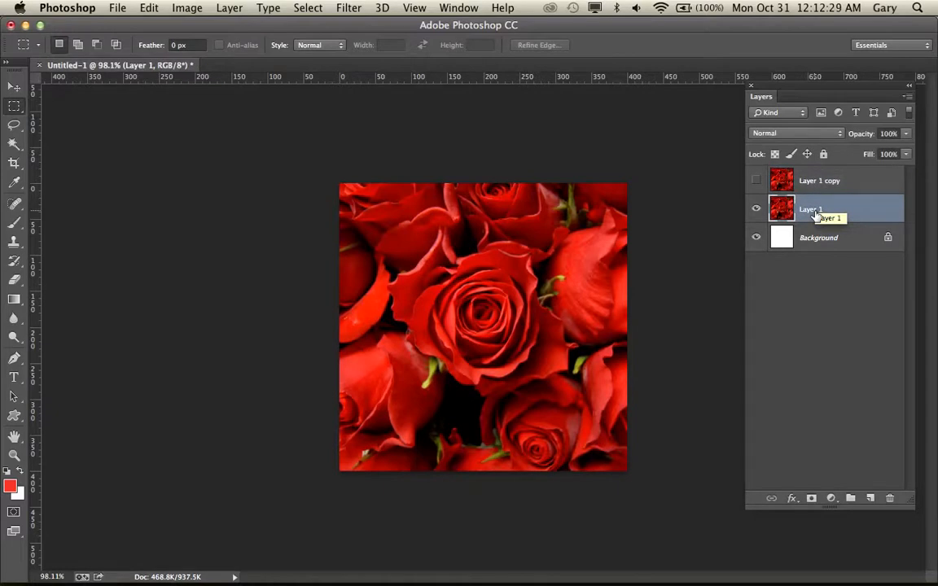
left_click(348, 8)
mouse_move(361, 298)
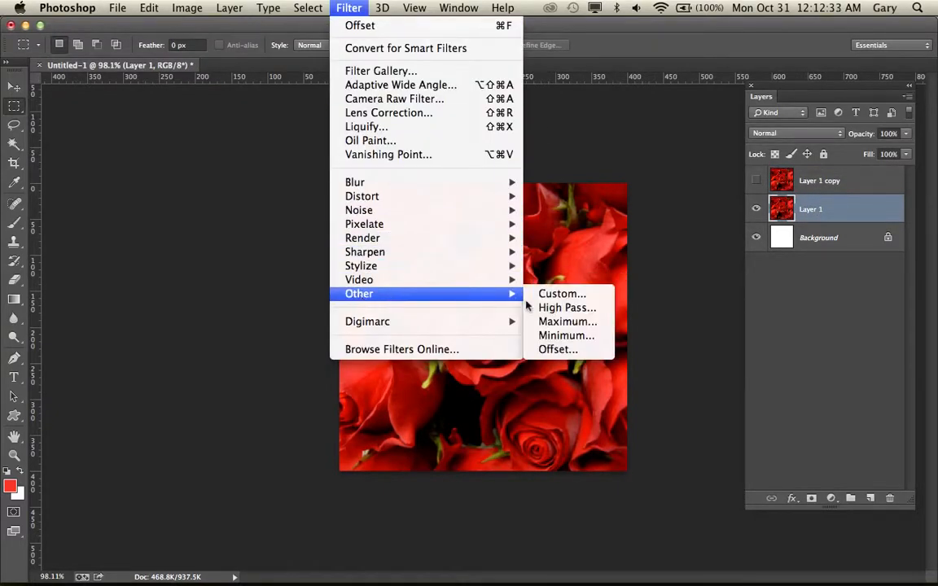
left_click(558, 350)
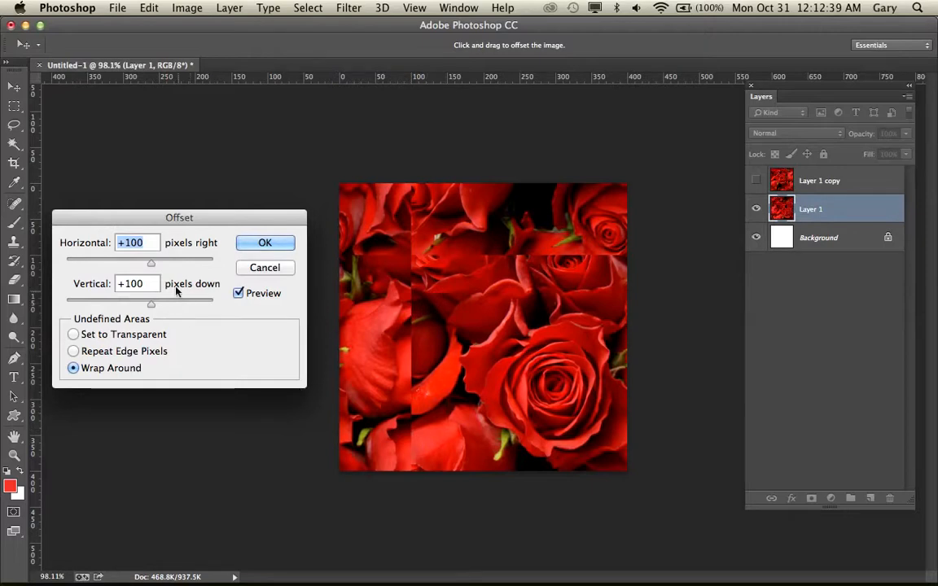
double_click(121, 242)
type("200")
key("Tab")
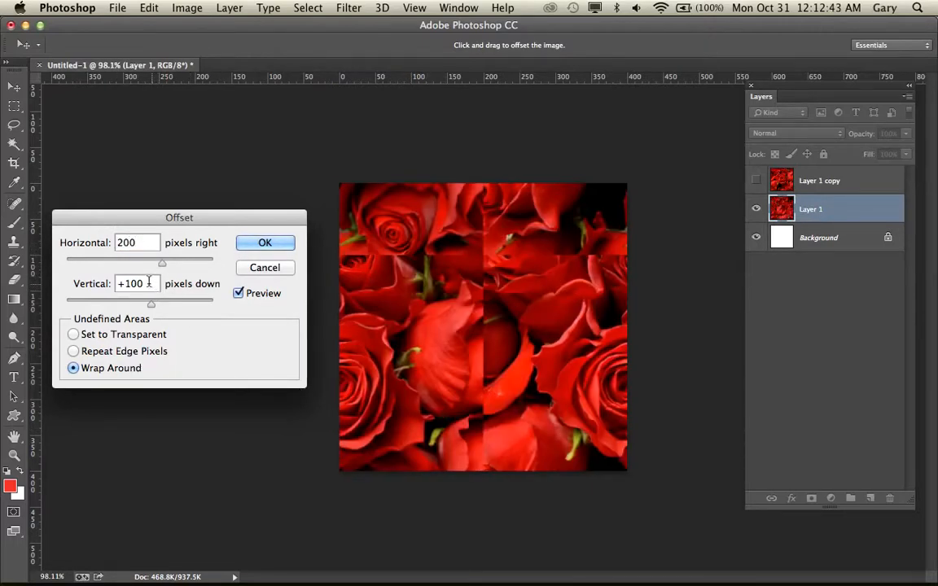
type("200")
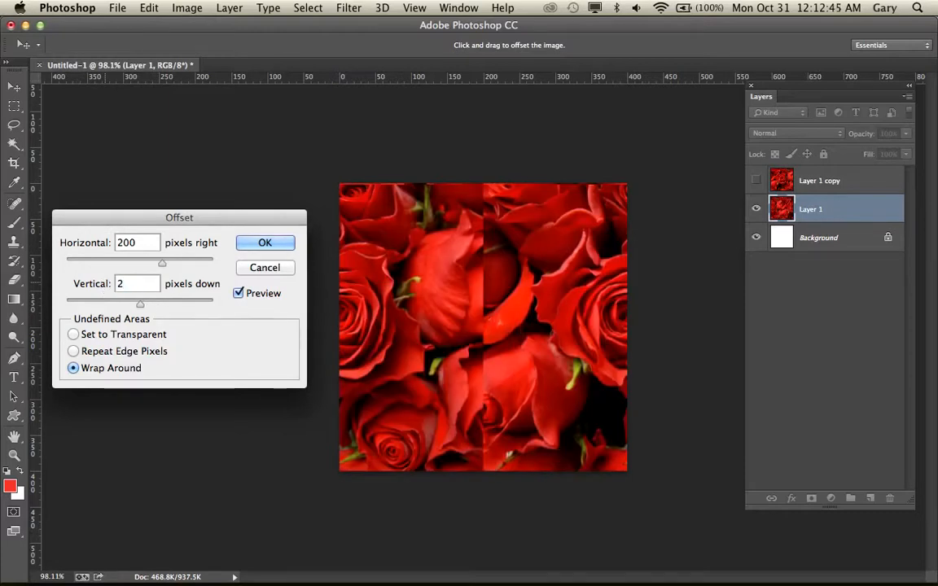
left_click(260, 243)
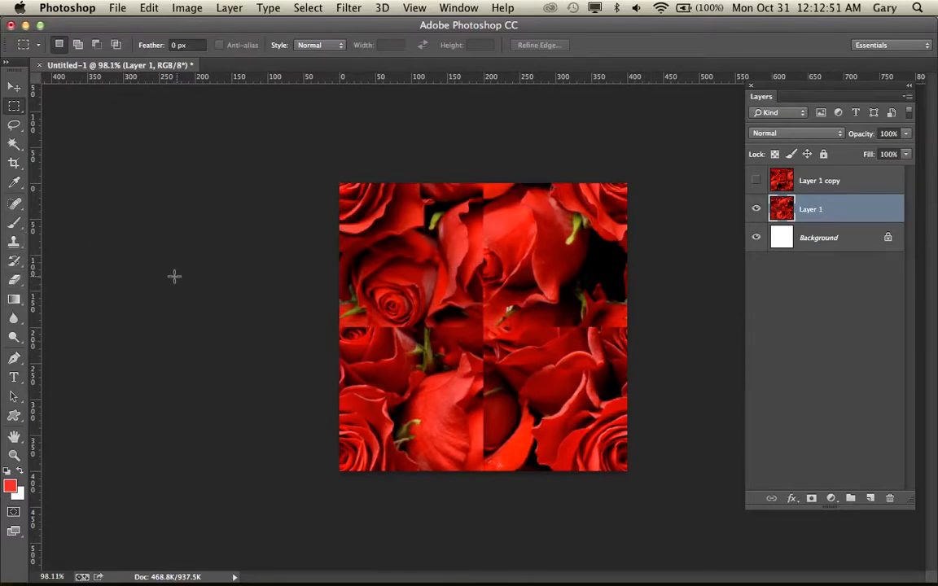
Step: Clone neighbouring petals over the vertical and horizontal seams crossing the middle of the roses layer with the Clone Stamp tool
left_click(16, 246)
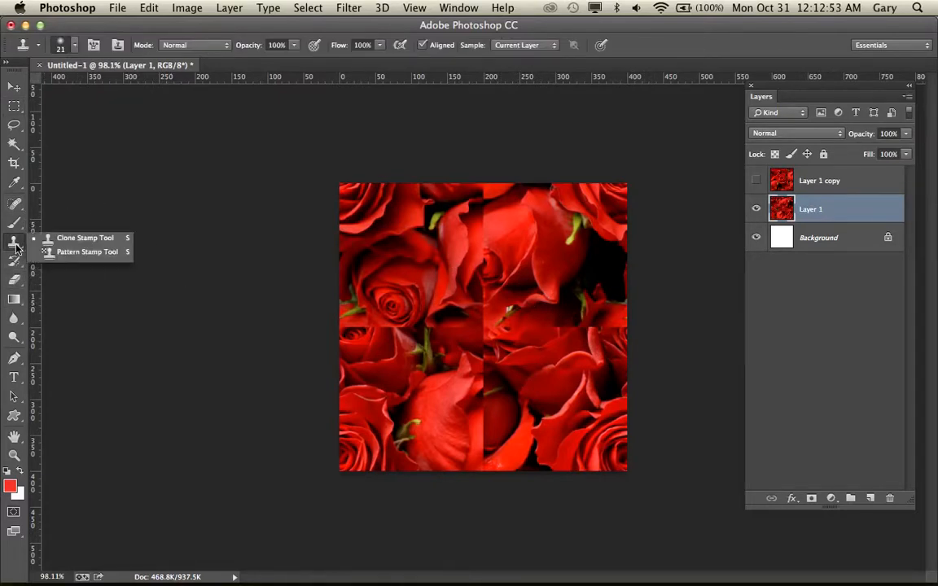
left_click(56, 238)
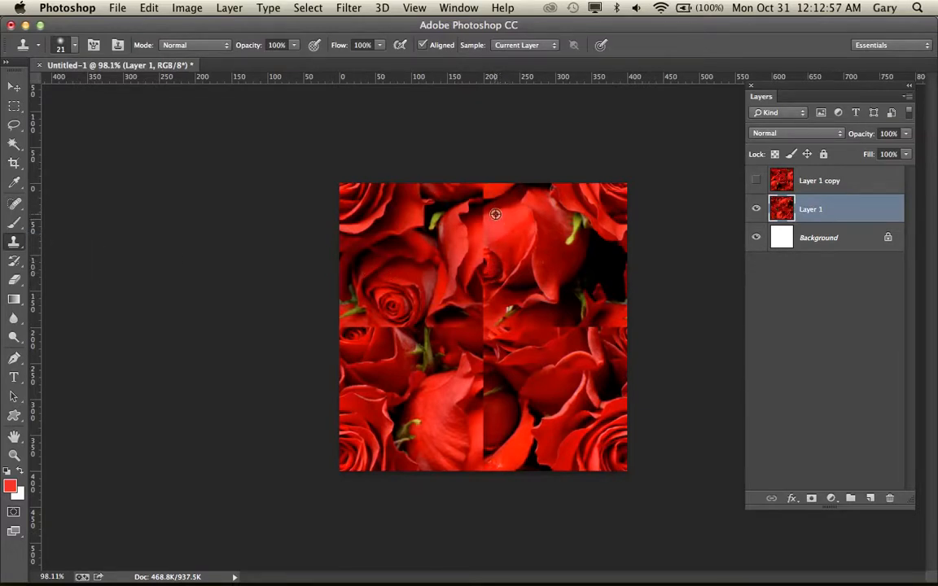
mouse_move(485, 183)
left_mouse_down()
mouse_move(484, 209)
mouse_move(483, 189)
mouse_move(477, 204)
mouse_move(504, 193)
left_mouse_up()
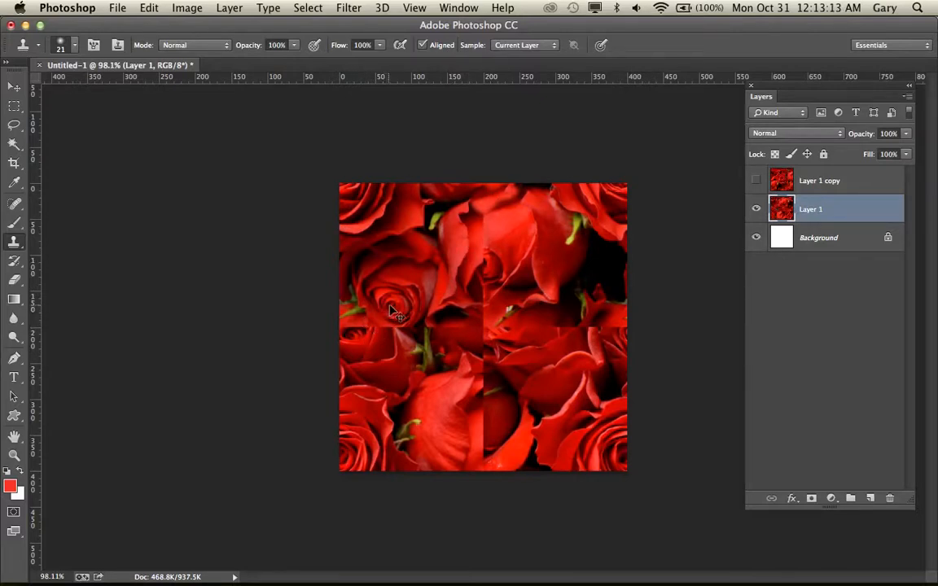
left_click(392, 305, "alt")
mouse_move(348, 329)
left_mouse_down()
mouse_move(377, 323)
mouse_move(354, 339)
left_mouse_up()
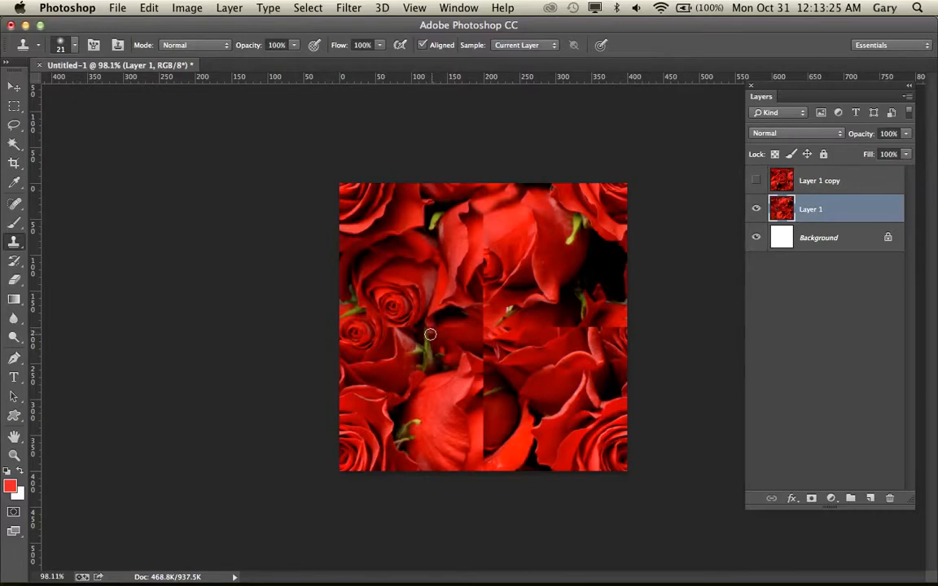
mouse_move(384, 330)
left_mouse_down()
mouse_move(428, 327)
mouse_move(441, 303)
left_mouse_up()
left_click(440, 296, "alt")
mouse_move(439, 331)
left_mouse_down()
mouse_move(448, 329)
mouse_move(429, 331)
mouse_move(416, 353)
left_mouse_up()
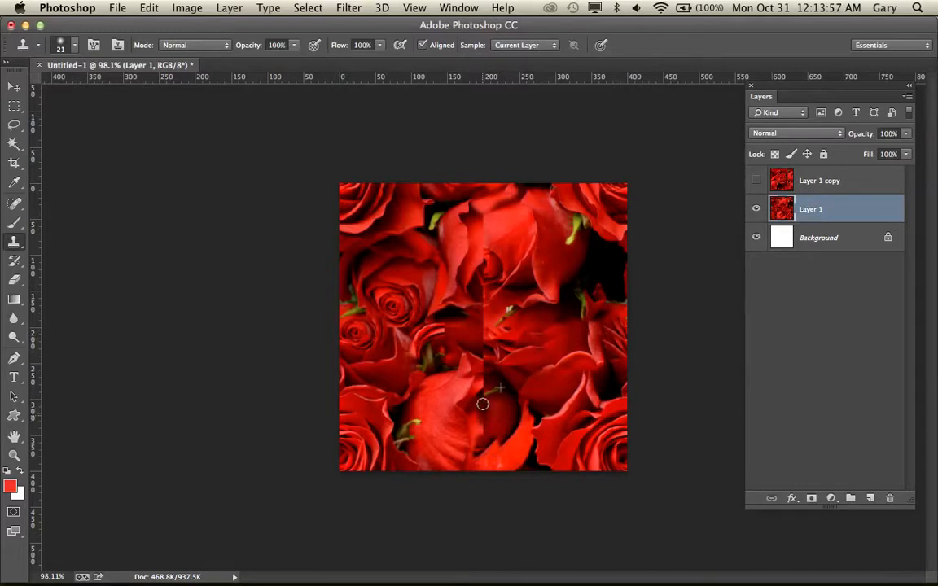
mouse_move(479, 402)
left_mouse_down()
mouse_move(486, 285)
mouse_move(556, 318)
left_mouse_up()
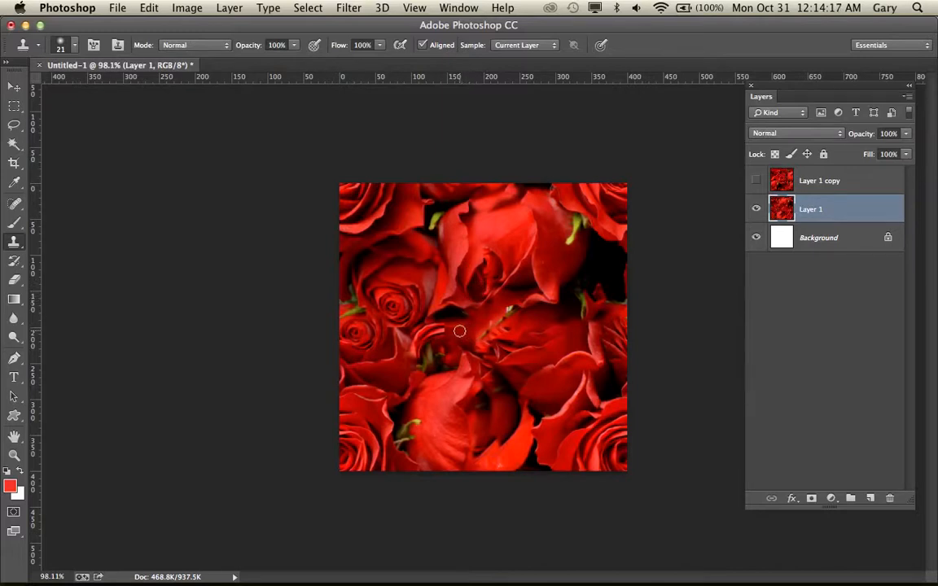
mouse_move(428, 333)
left_mouse_down()
mouse_move(457, 337)
mouse_move(443, 325)
mouse_move(455, 322)
mouse_move(466, 335)
left_mouse_up()
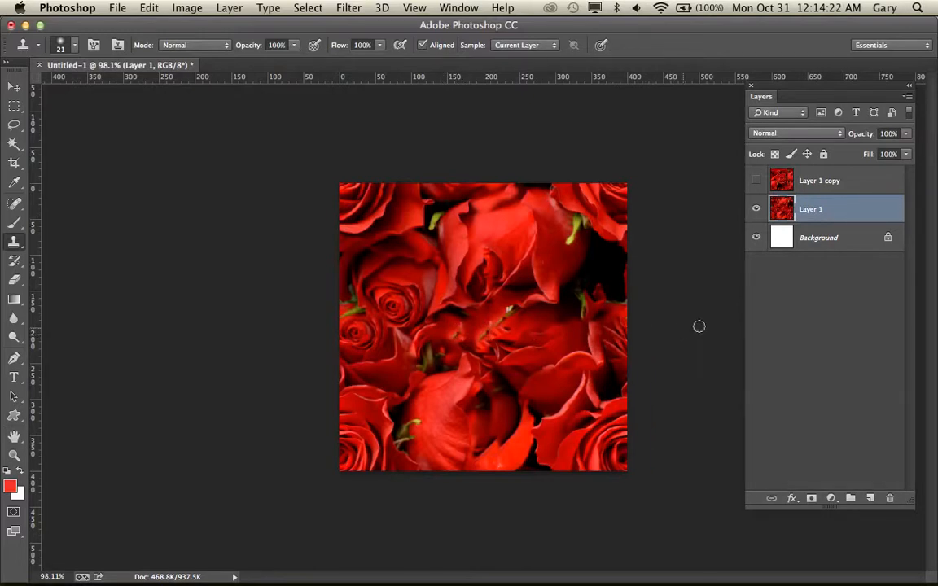
Step: Reapply the last Offset filter to the retouched roses layer and export it for web as a JPEG, replacing bg.jpg in the tile folder
left_click(342, 9)
left_click(349, 25)
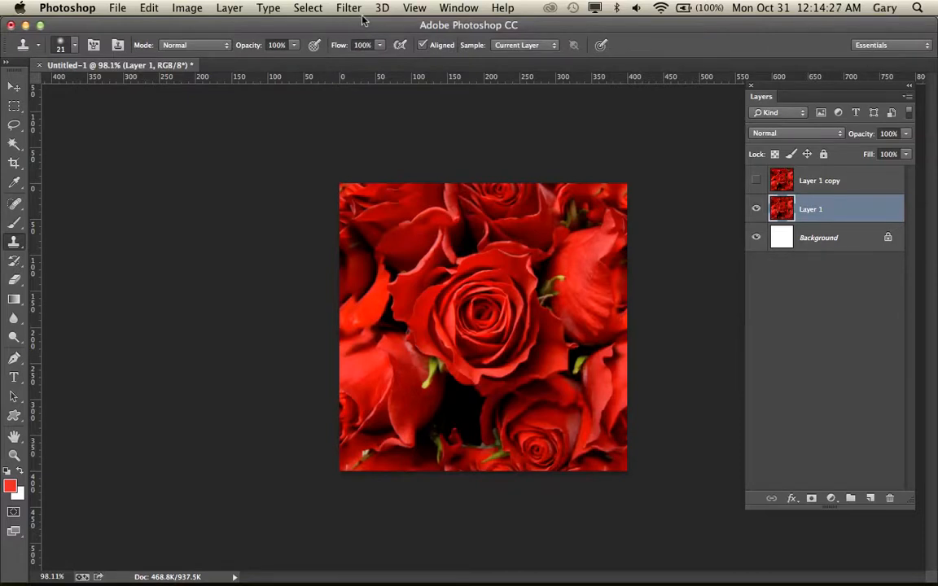
left_click(119, 10)
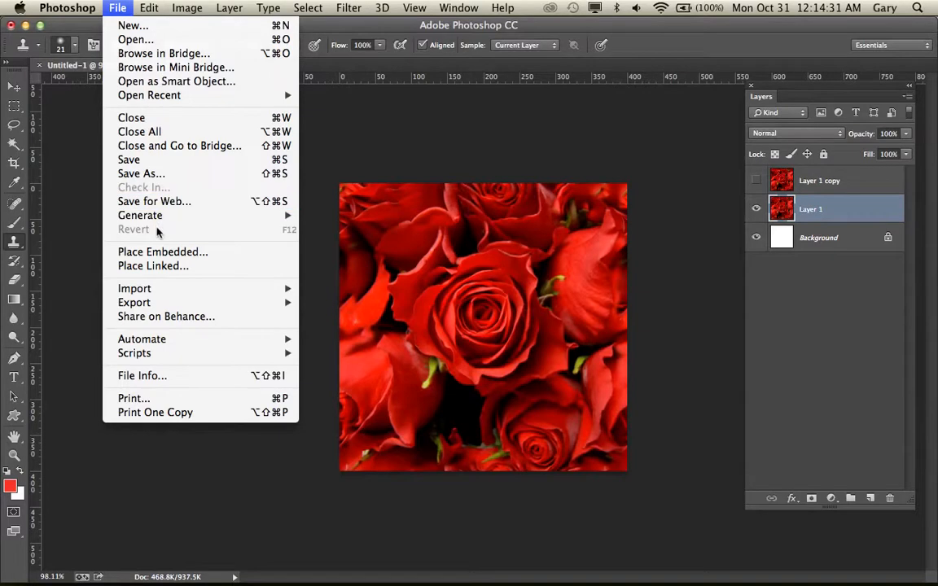
left_click(146, 204)
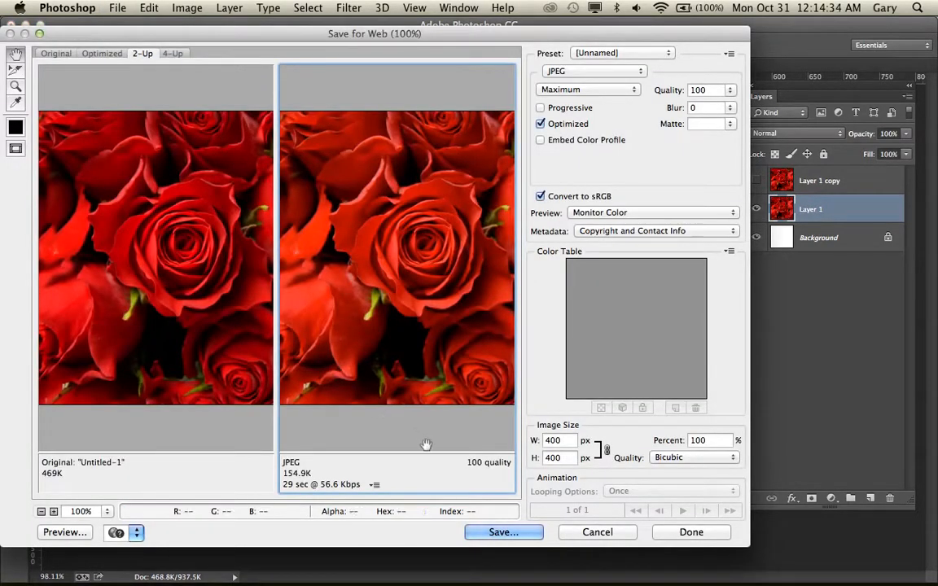
left_click(494, 532)
left_click(332, 115)
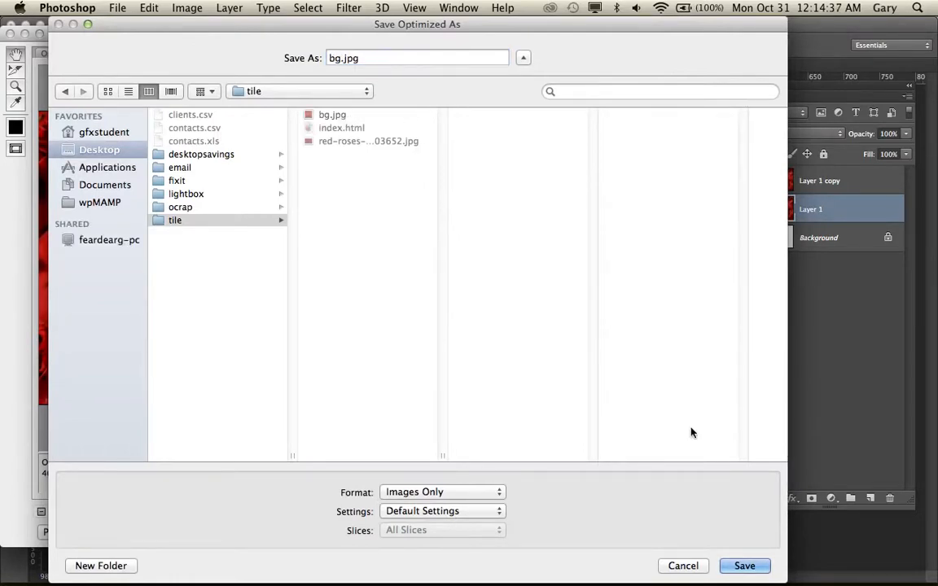
left_click(744, 565)
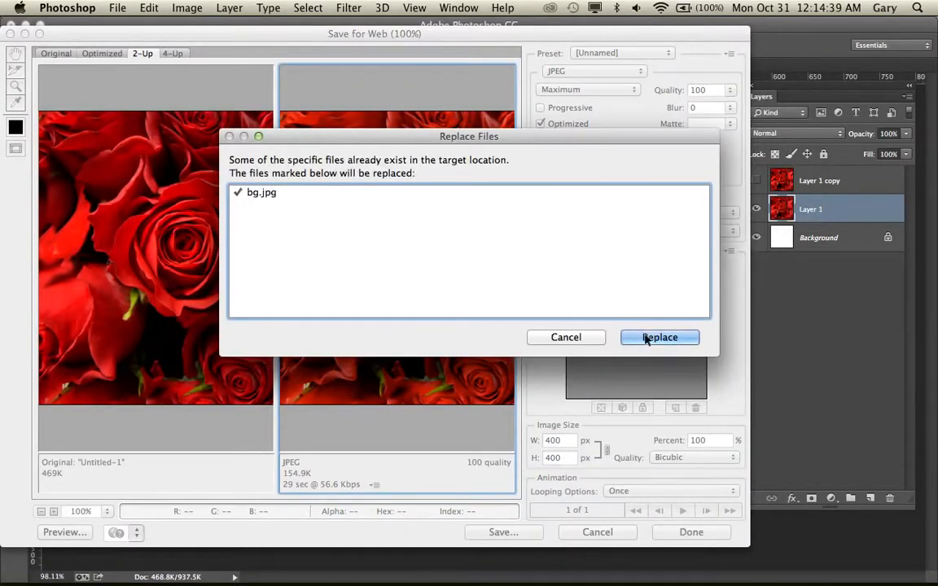
left_click(644, 336)
Step: Switch to Firefox and reload index.html to check the retouched roses tile for visible seams
key("super+Tab")
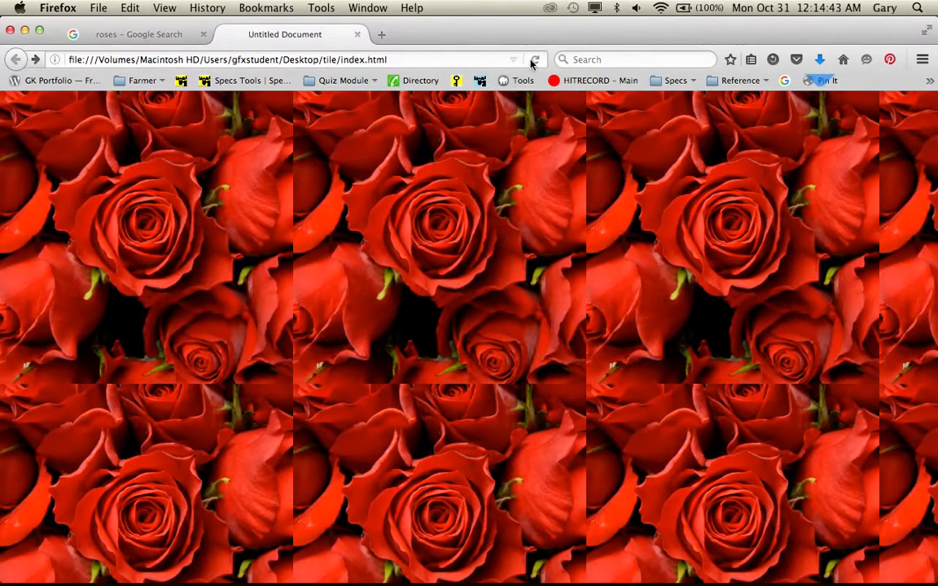
left_click(535, 61)
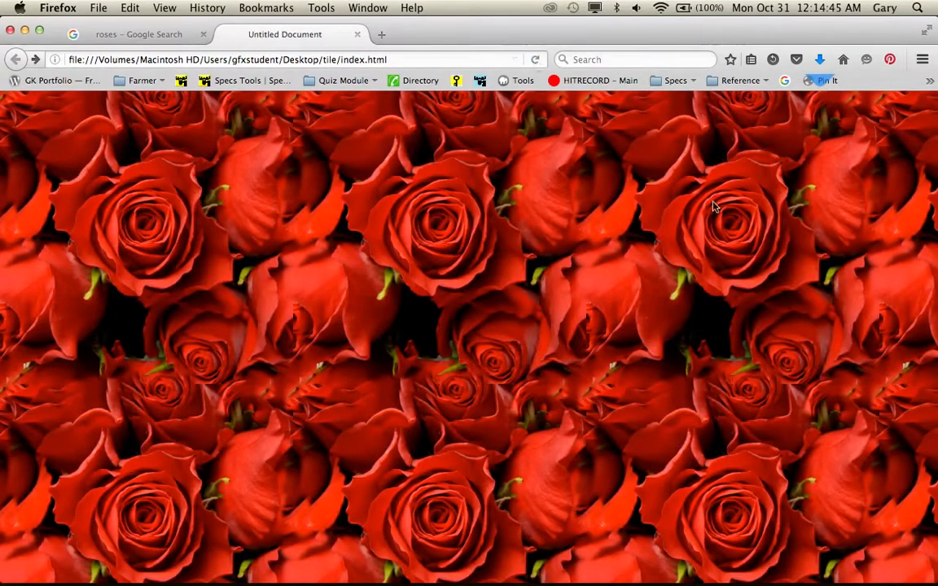